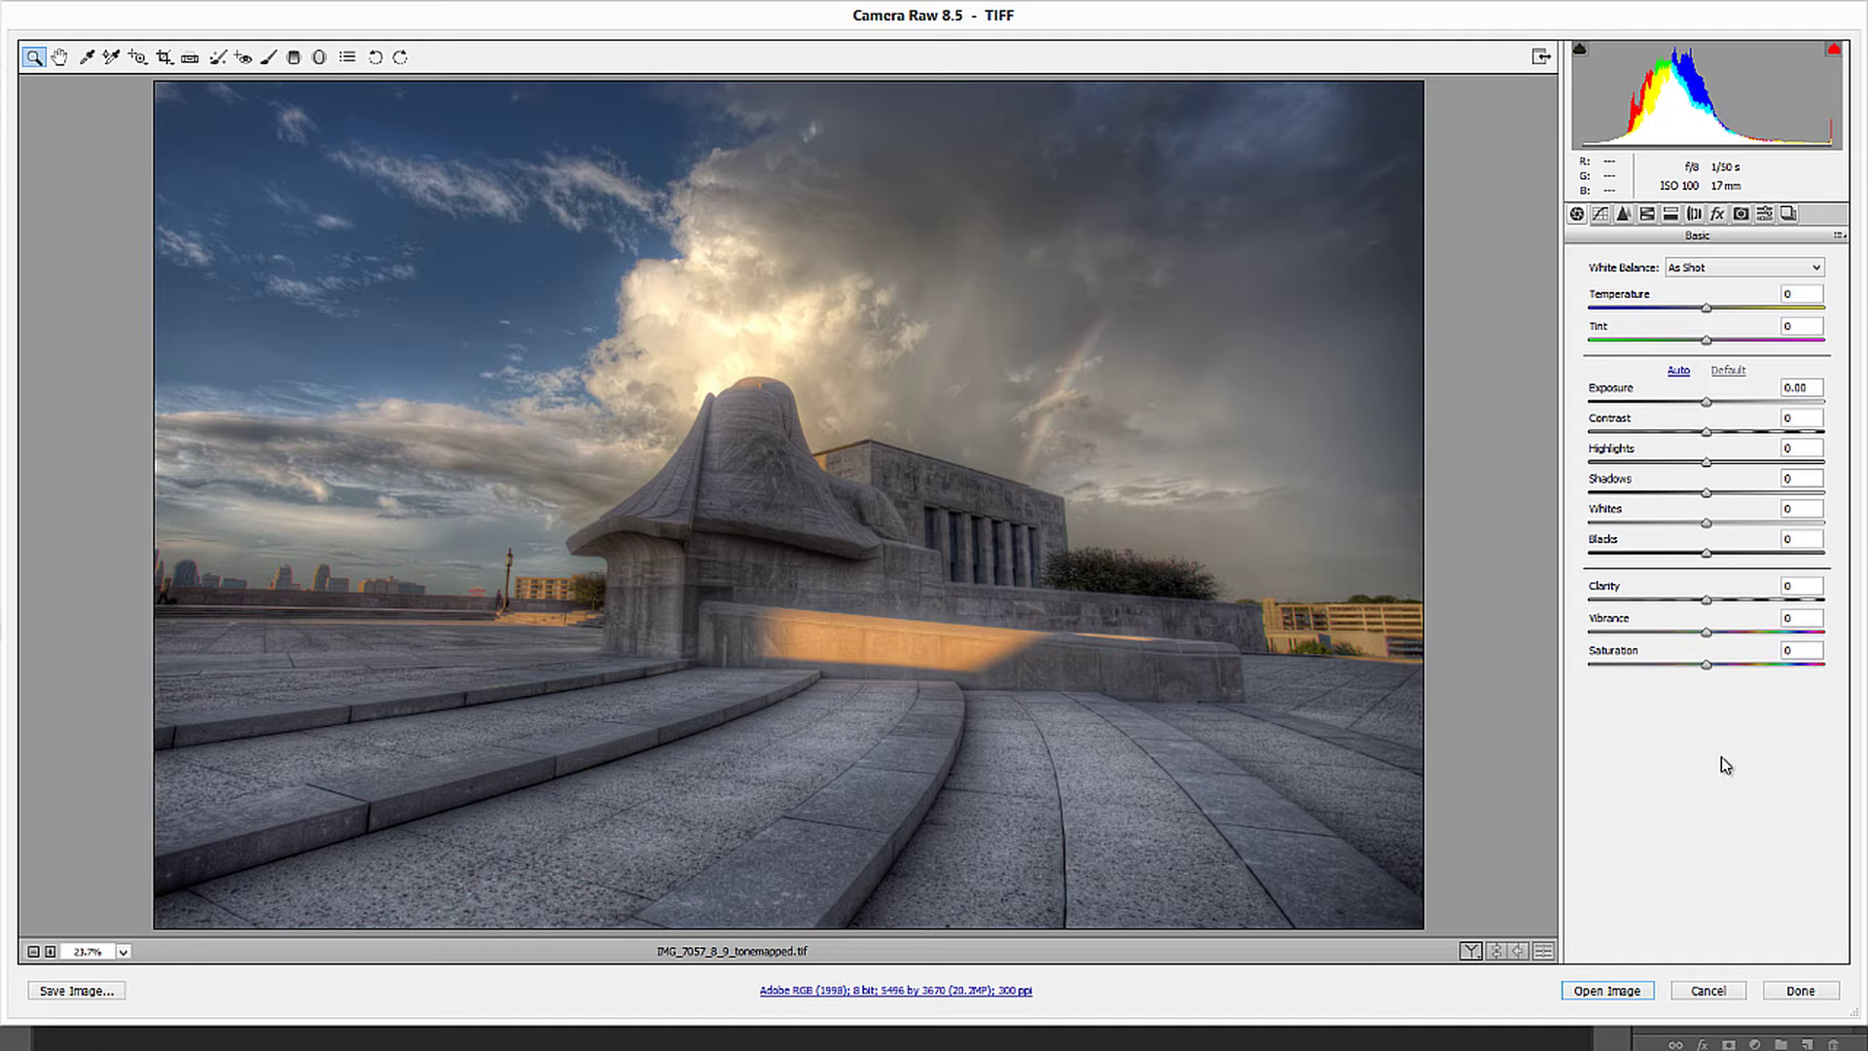
click(1683, 371)
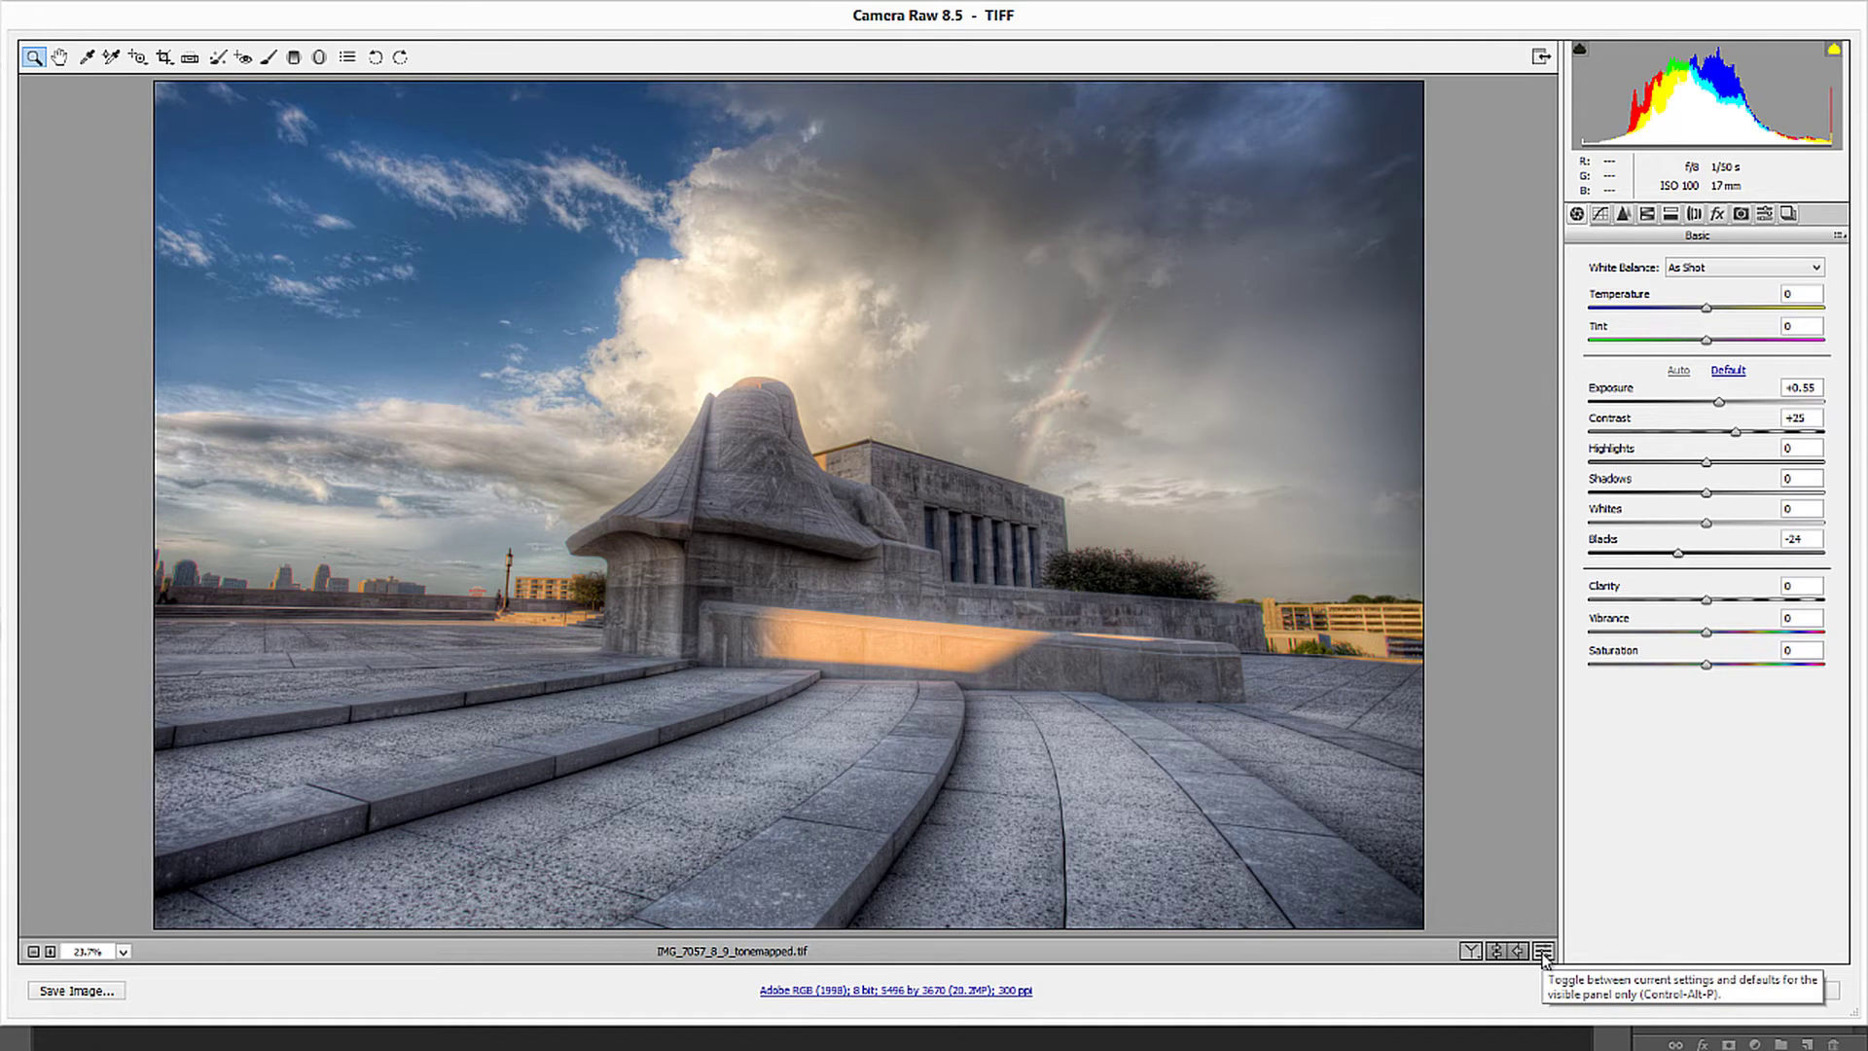
click(1471, 951)
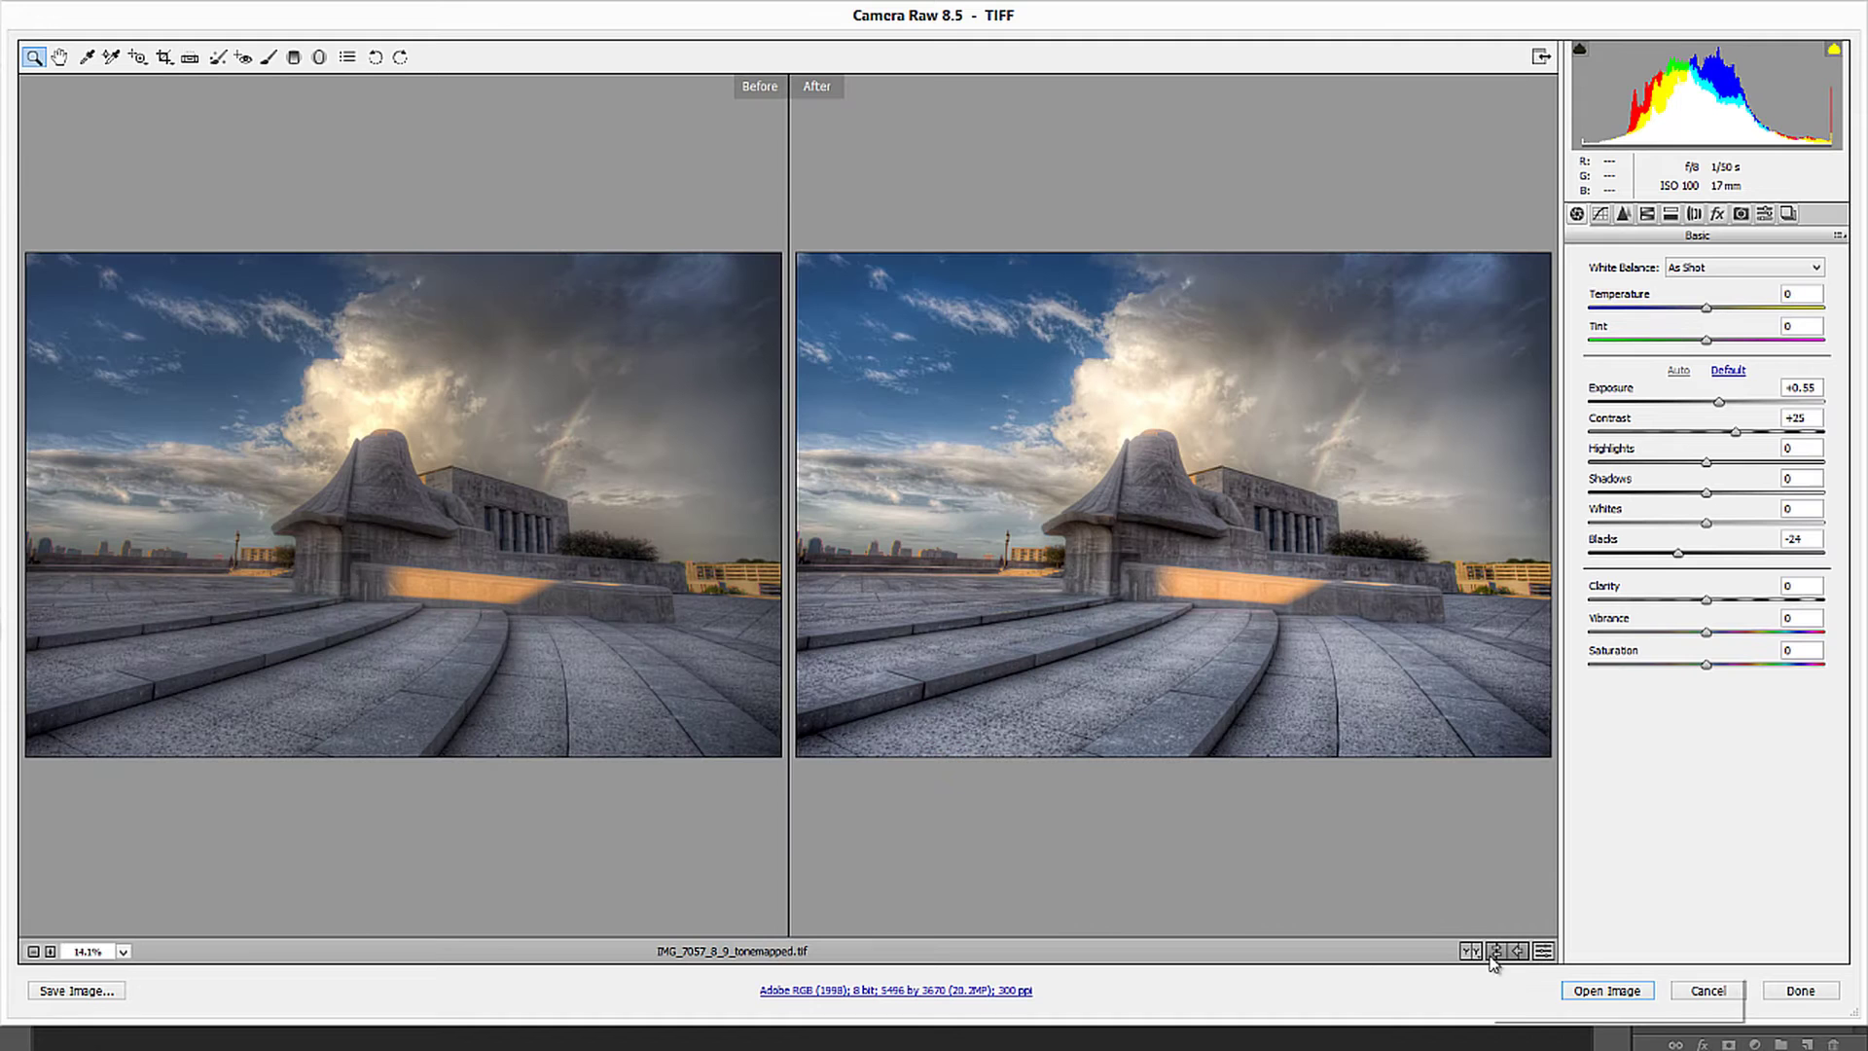
click(1471, 952)
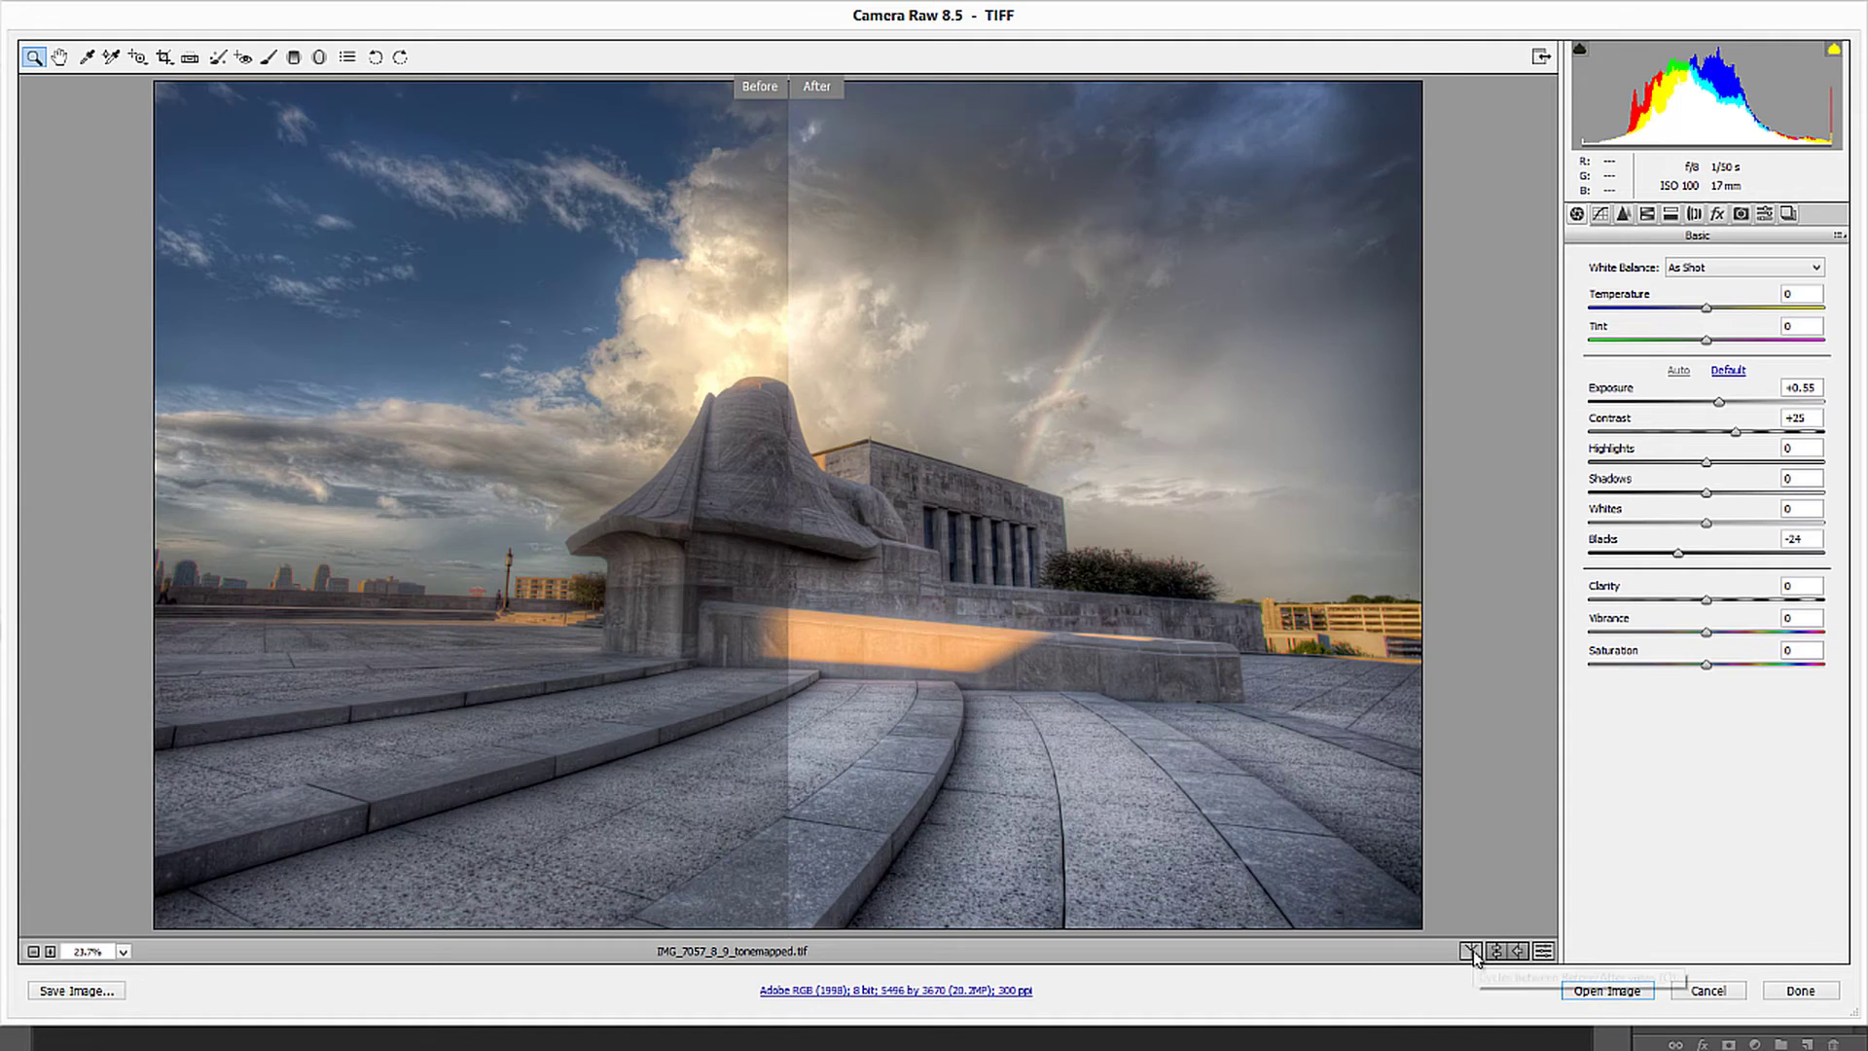
click(1471, 951)
click(1472, 953)
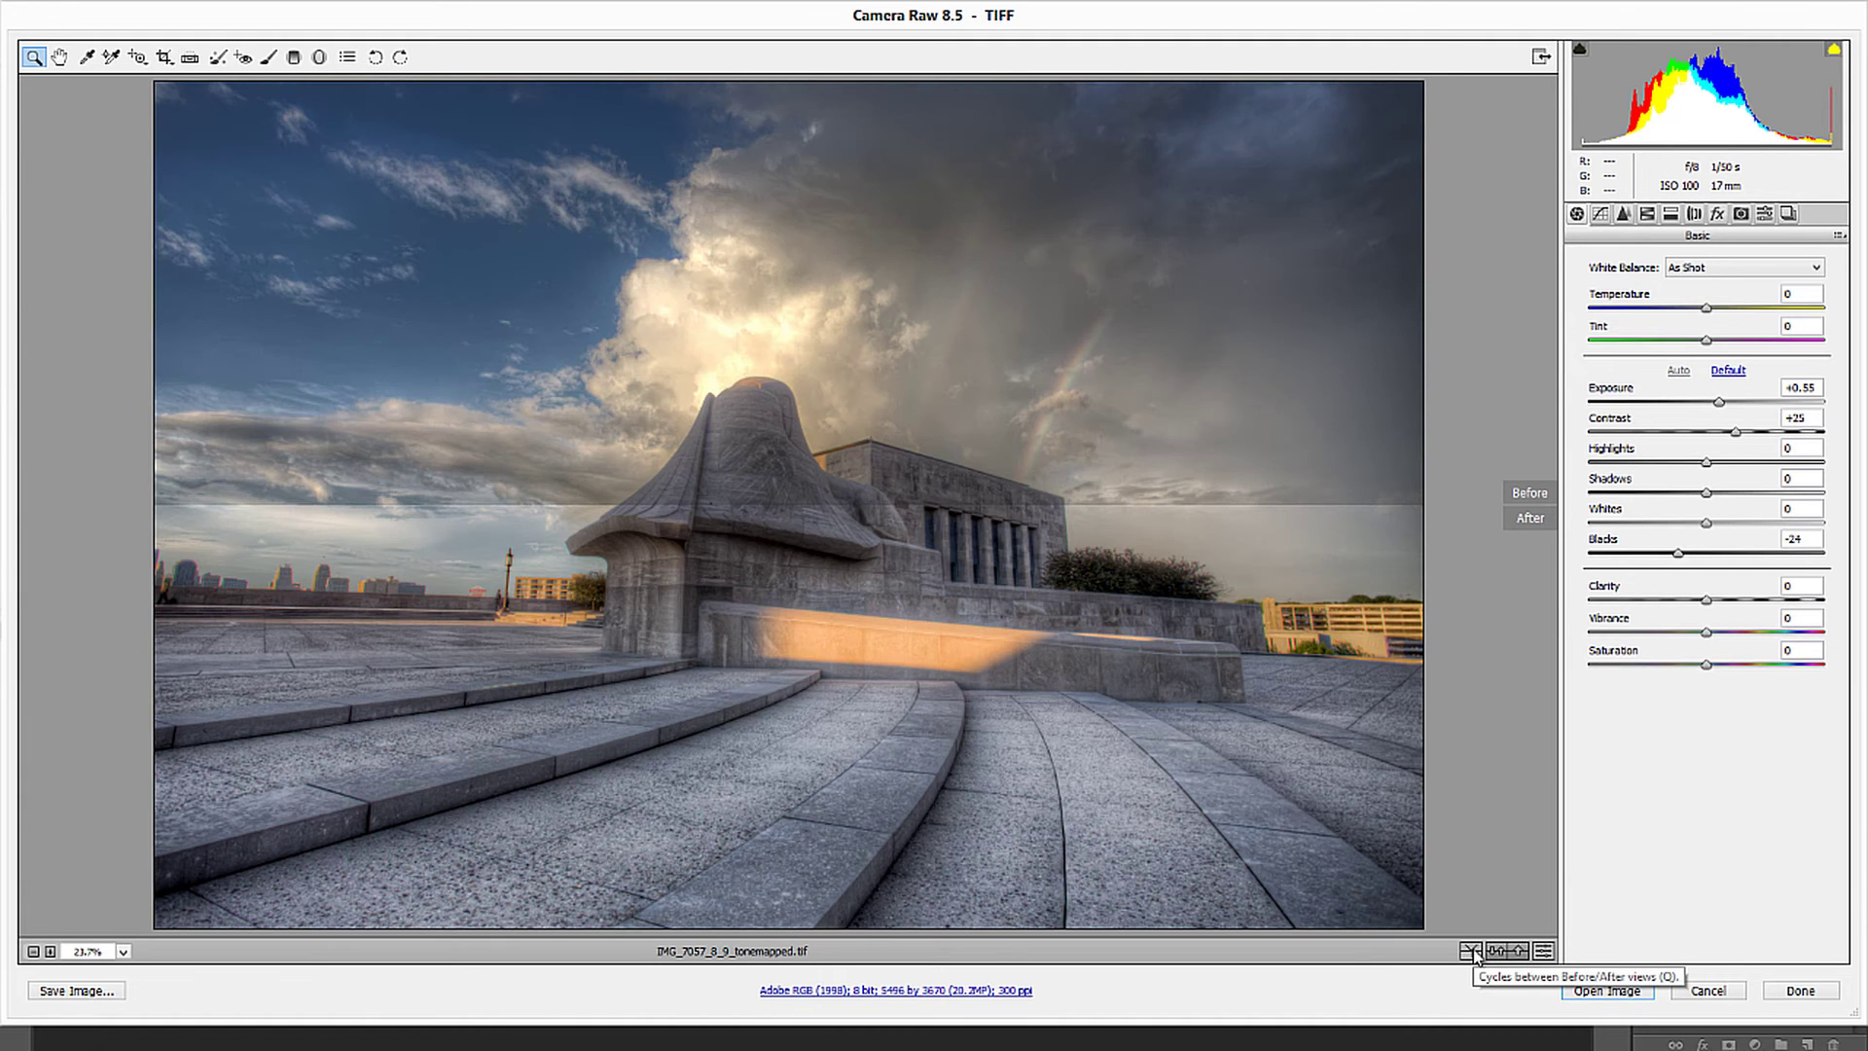
click(1472, 951)
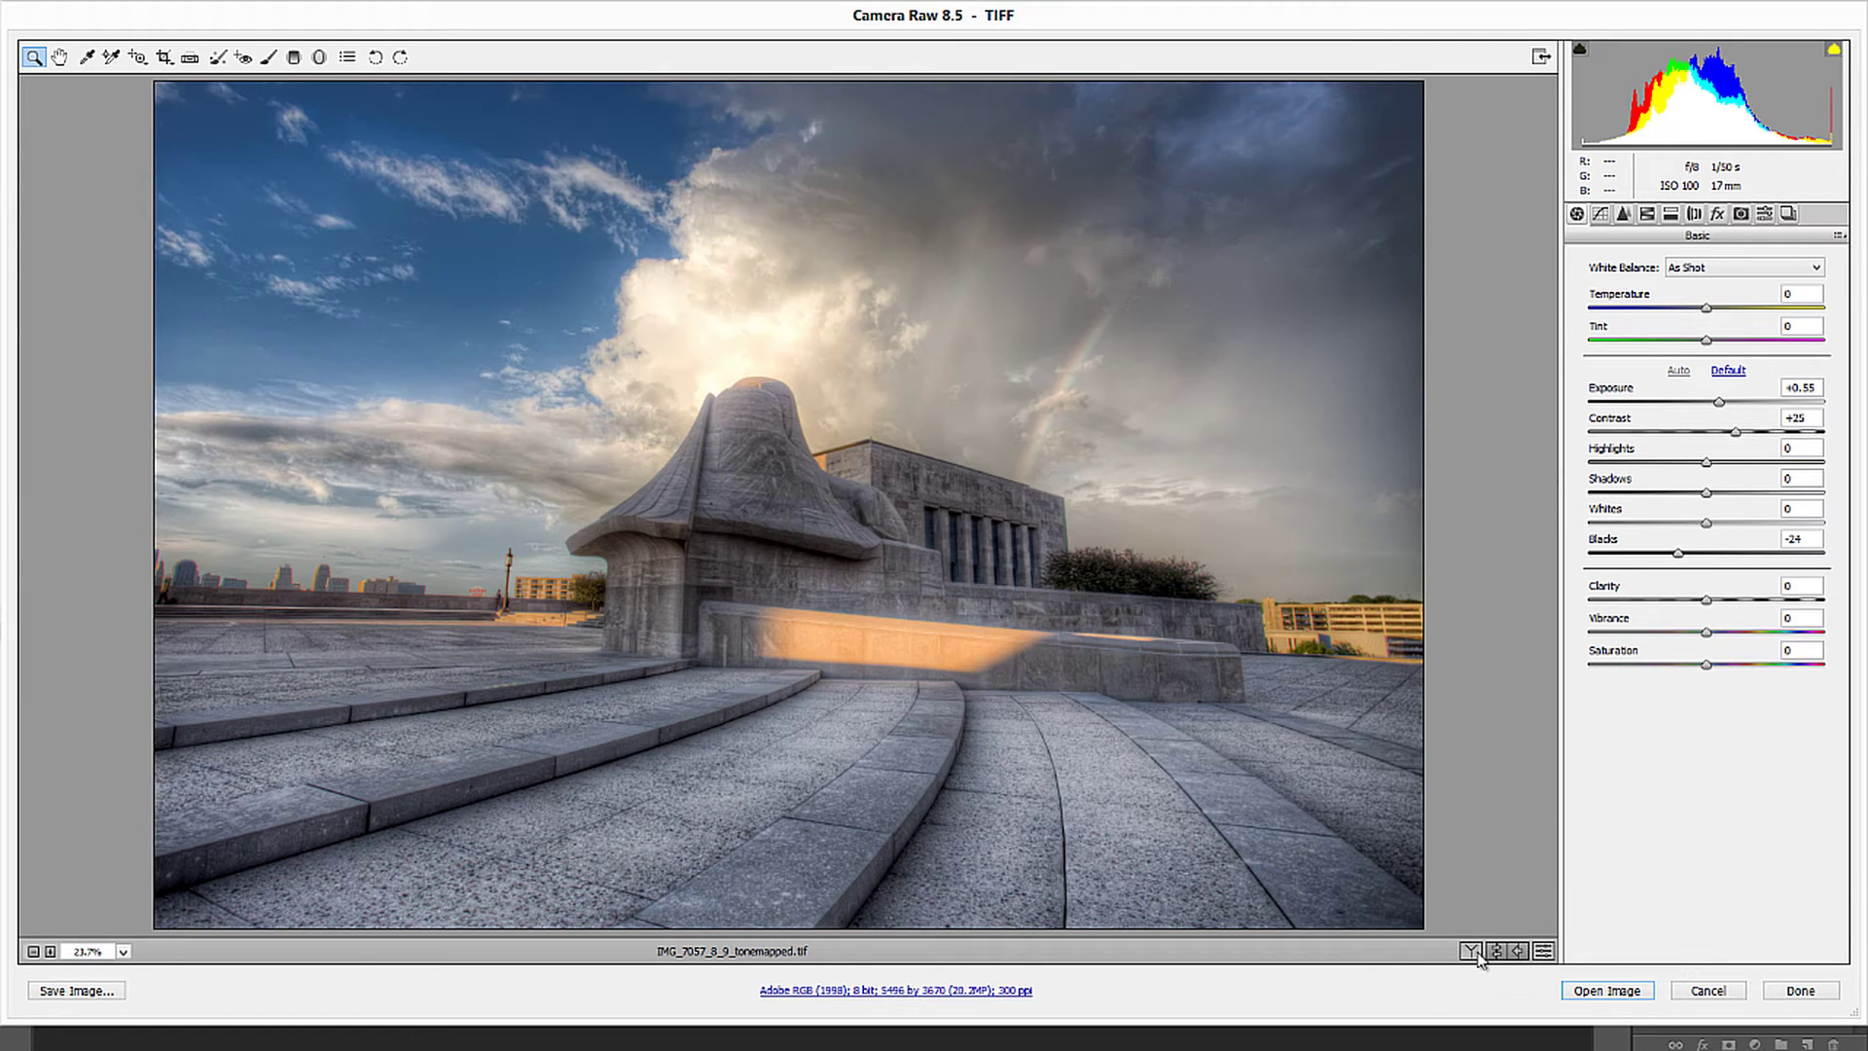
click(1544, 952)
click(1544, 951)
click(1544, 951)
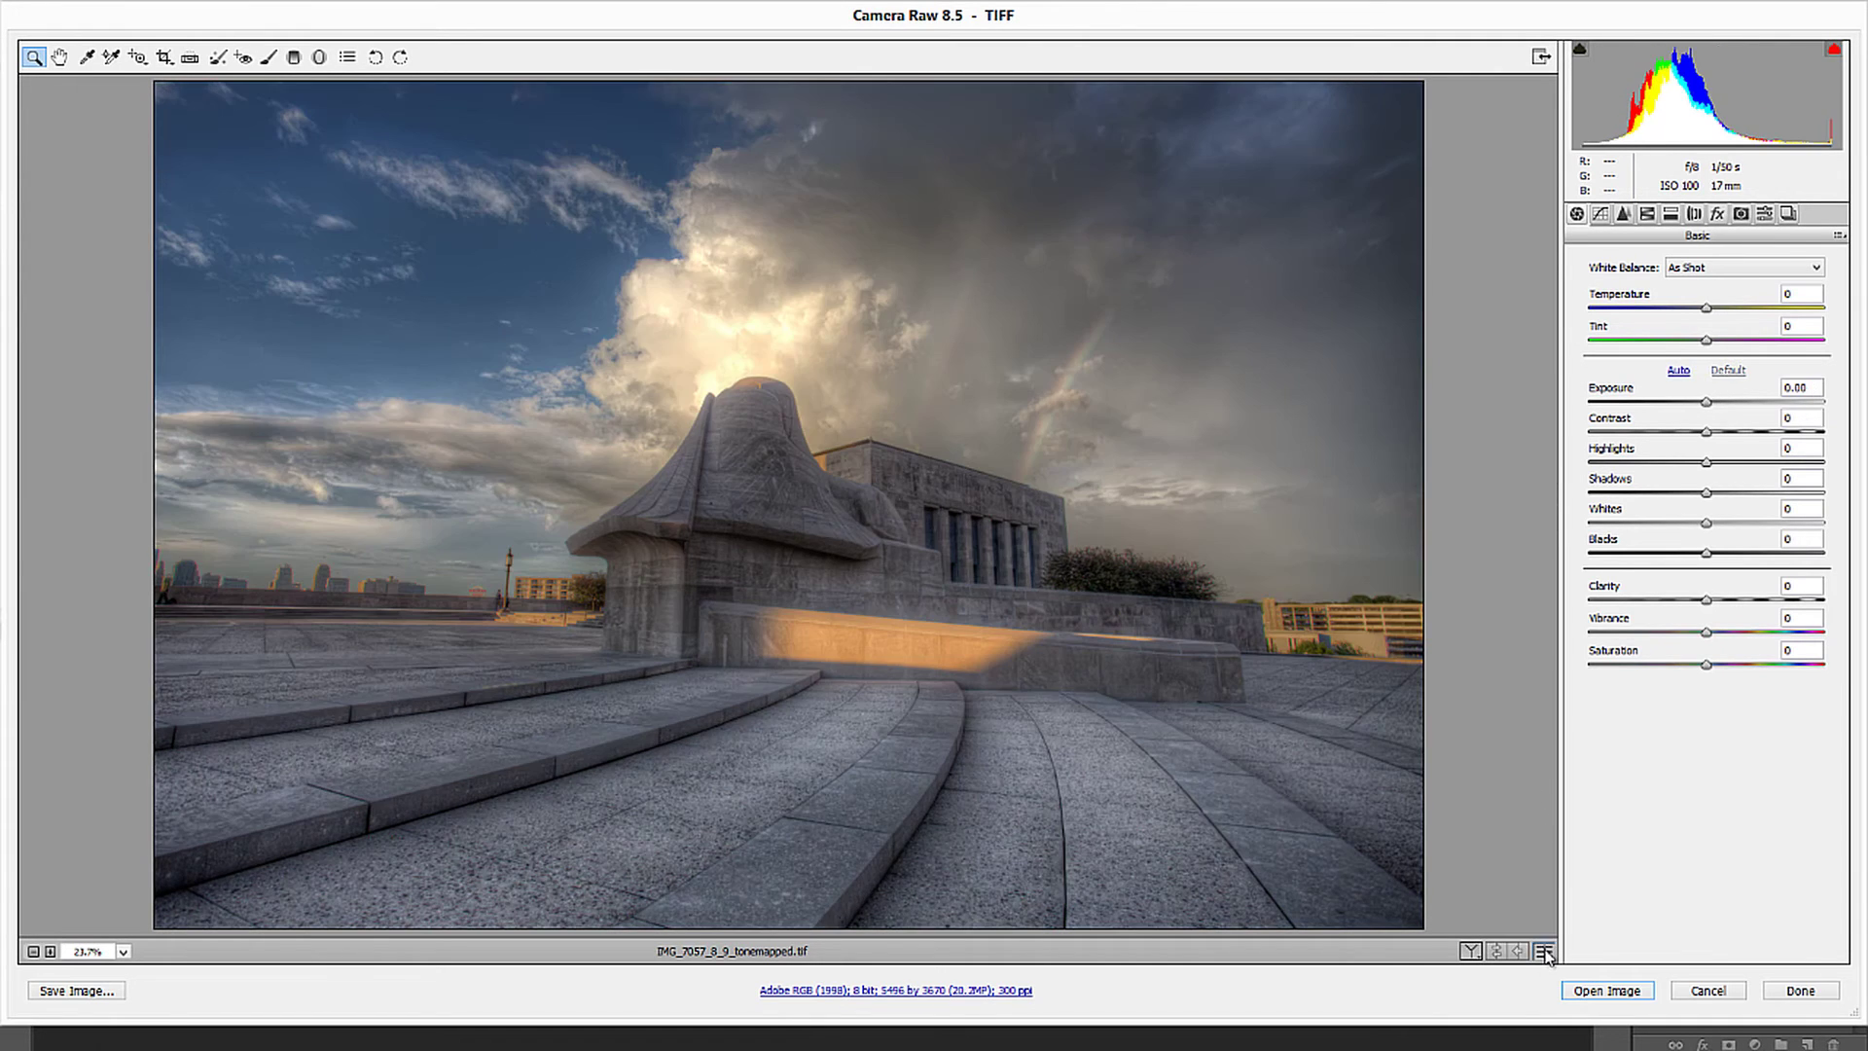
click(1544, 951)
click(1544, 951)
click(1544, 951)
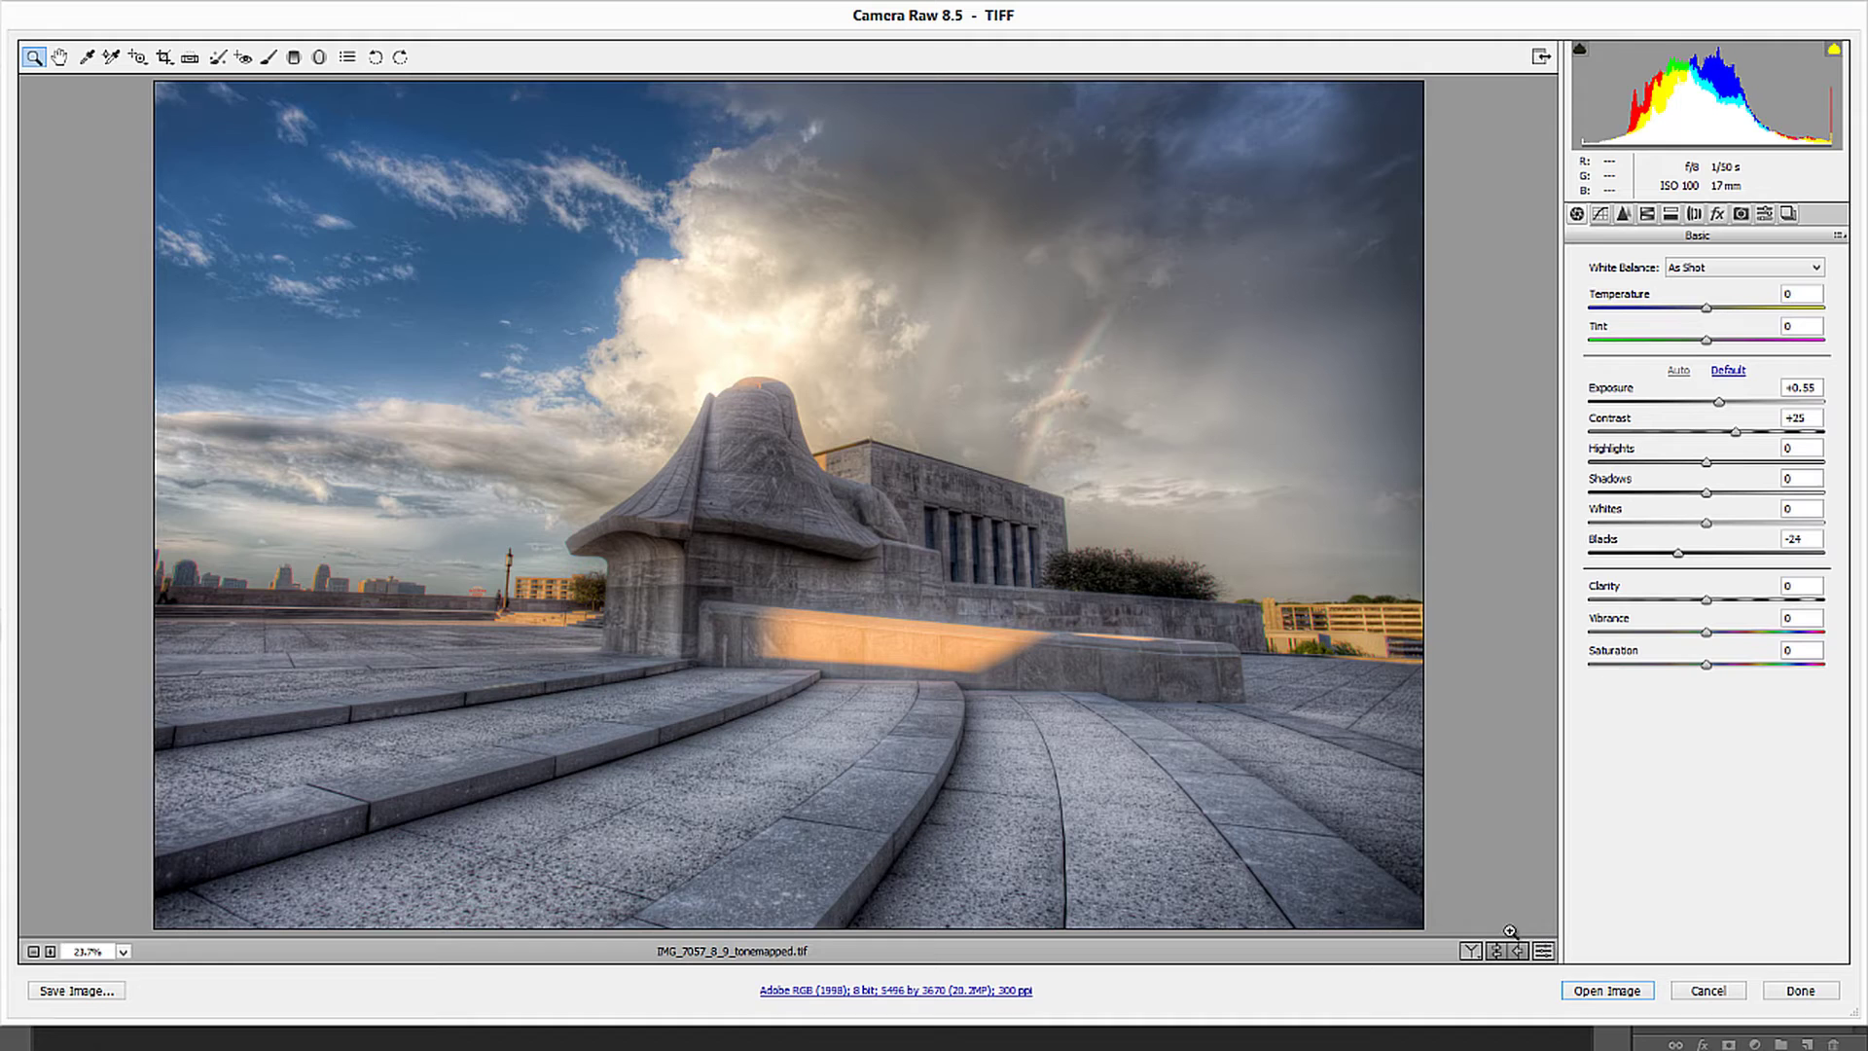
click(1544, 951)
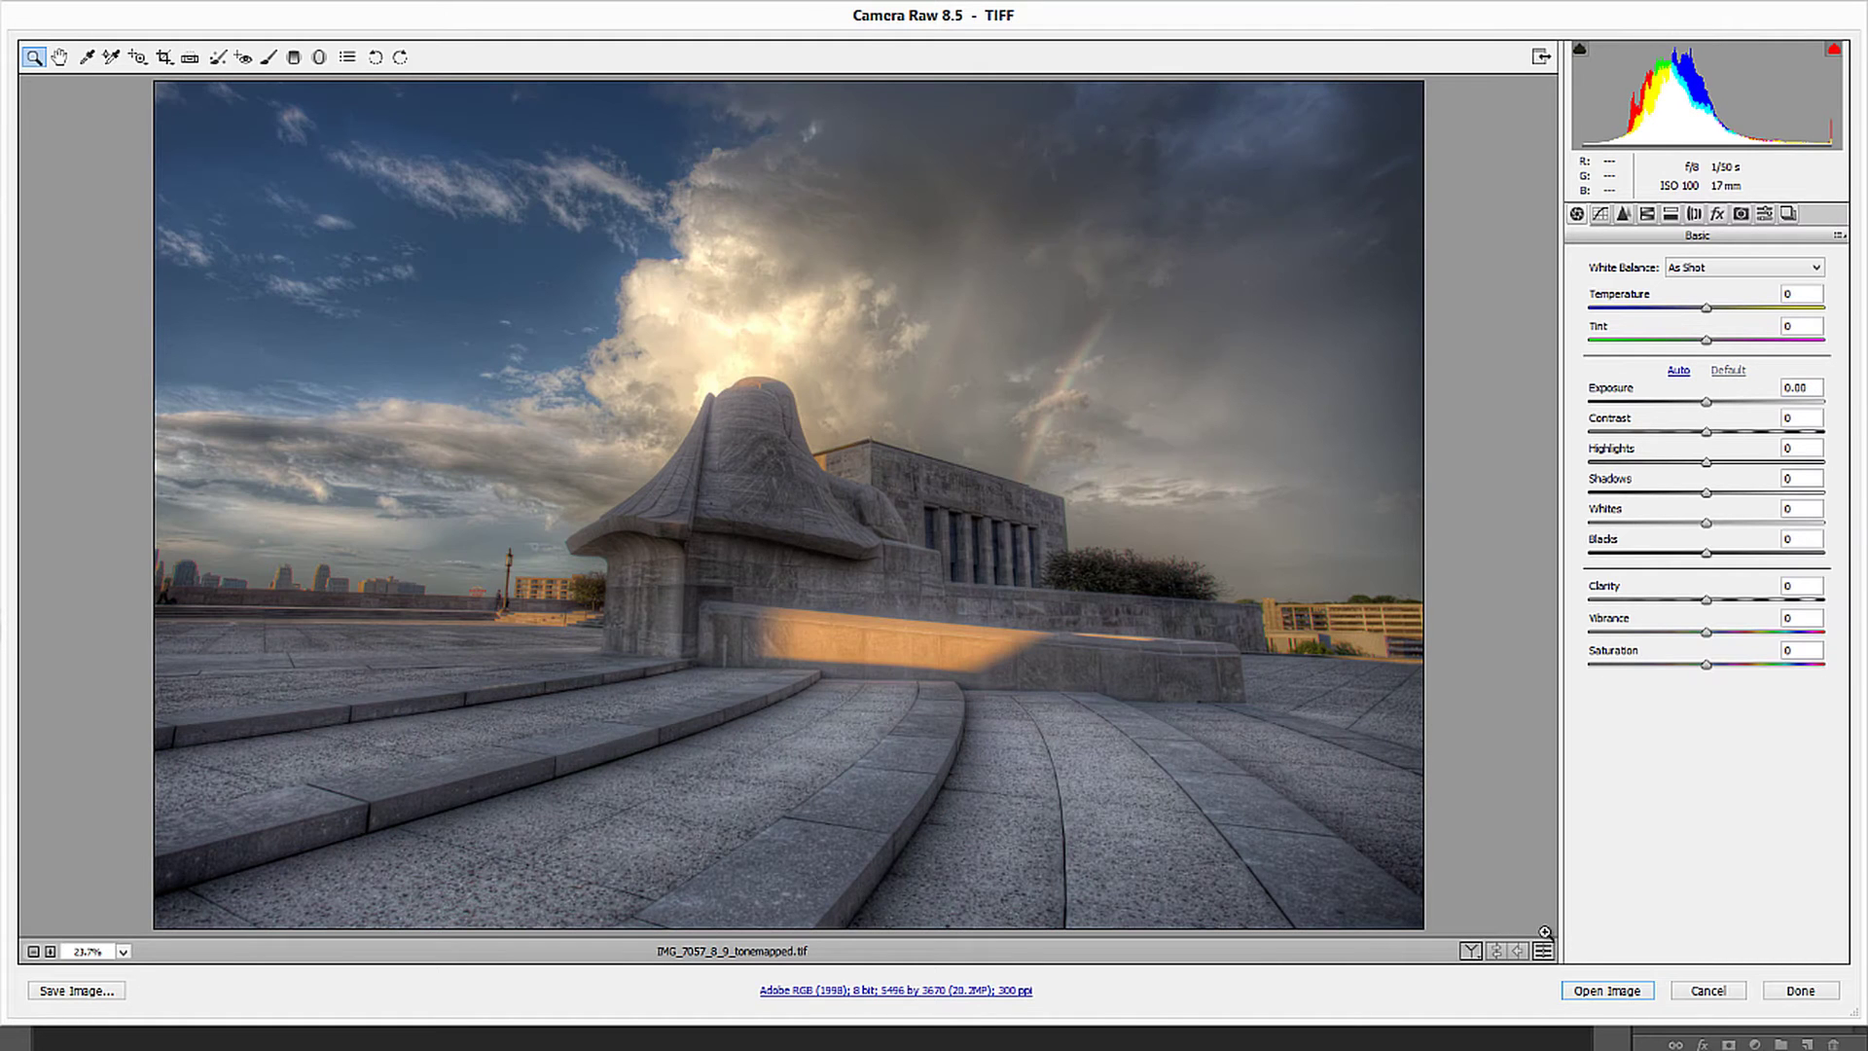
click(1544, 952)
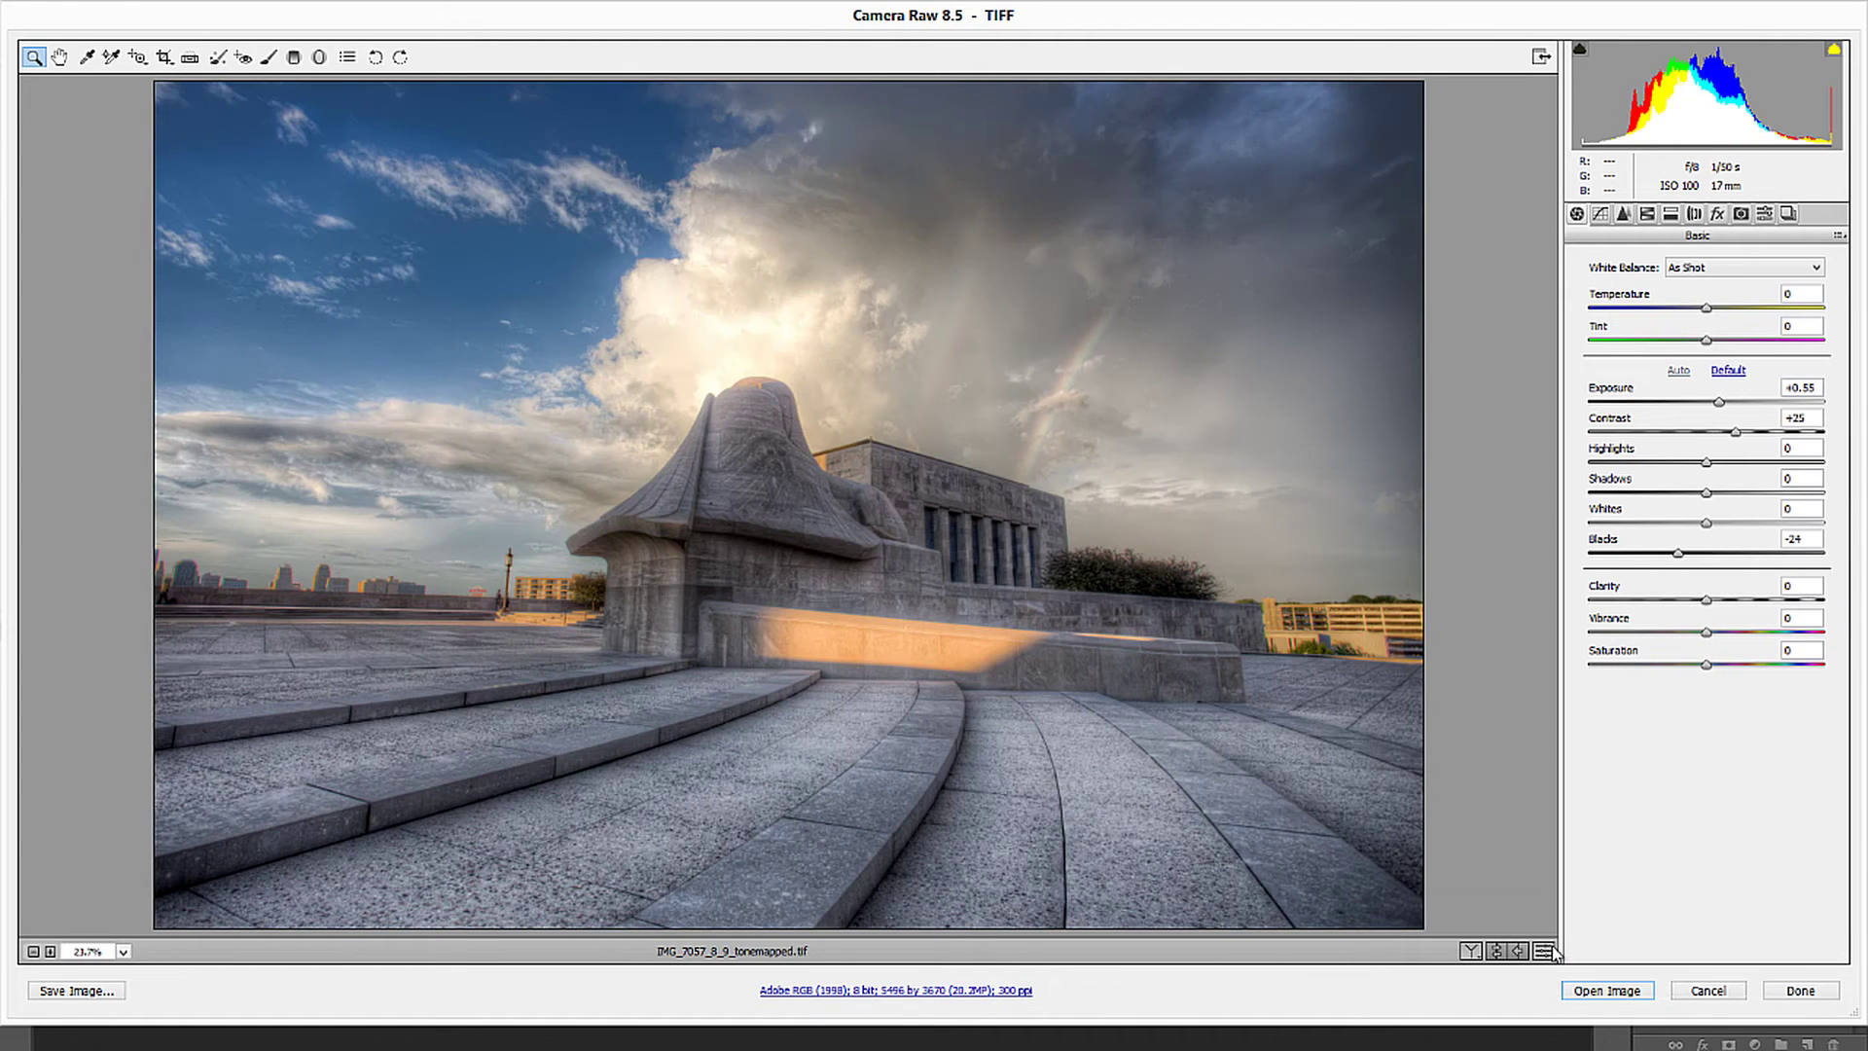
Drag a reset graduated filter with Temperature +25 from the sky's top to the steps, showing its mask.
click(296, 58)
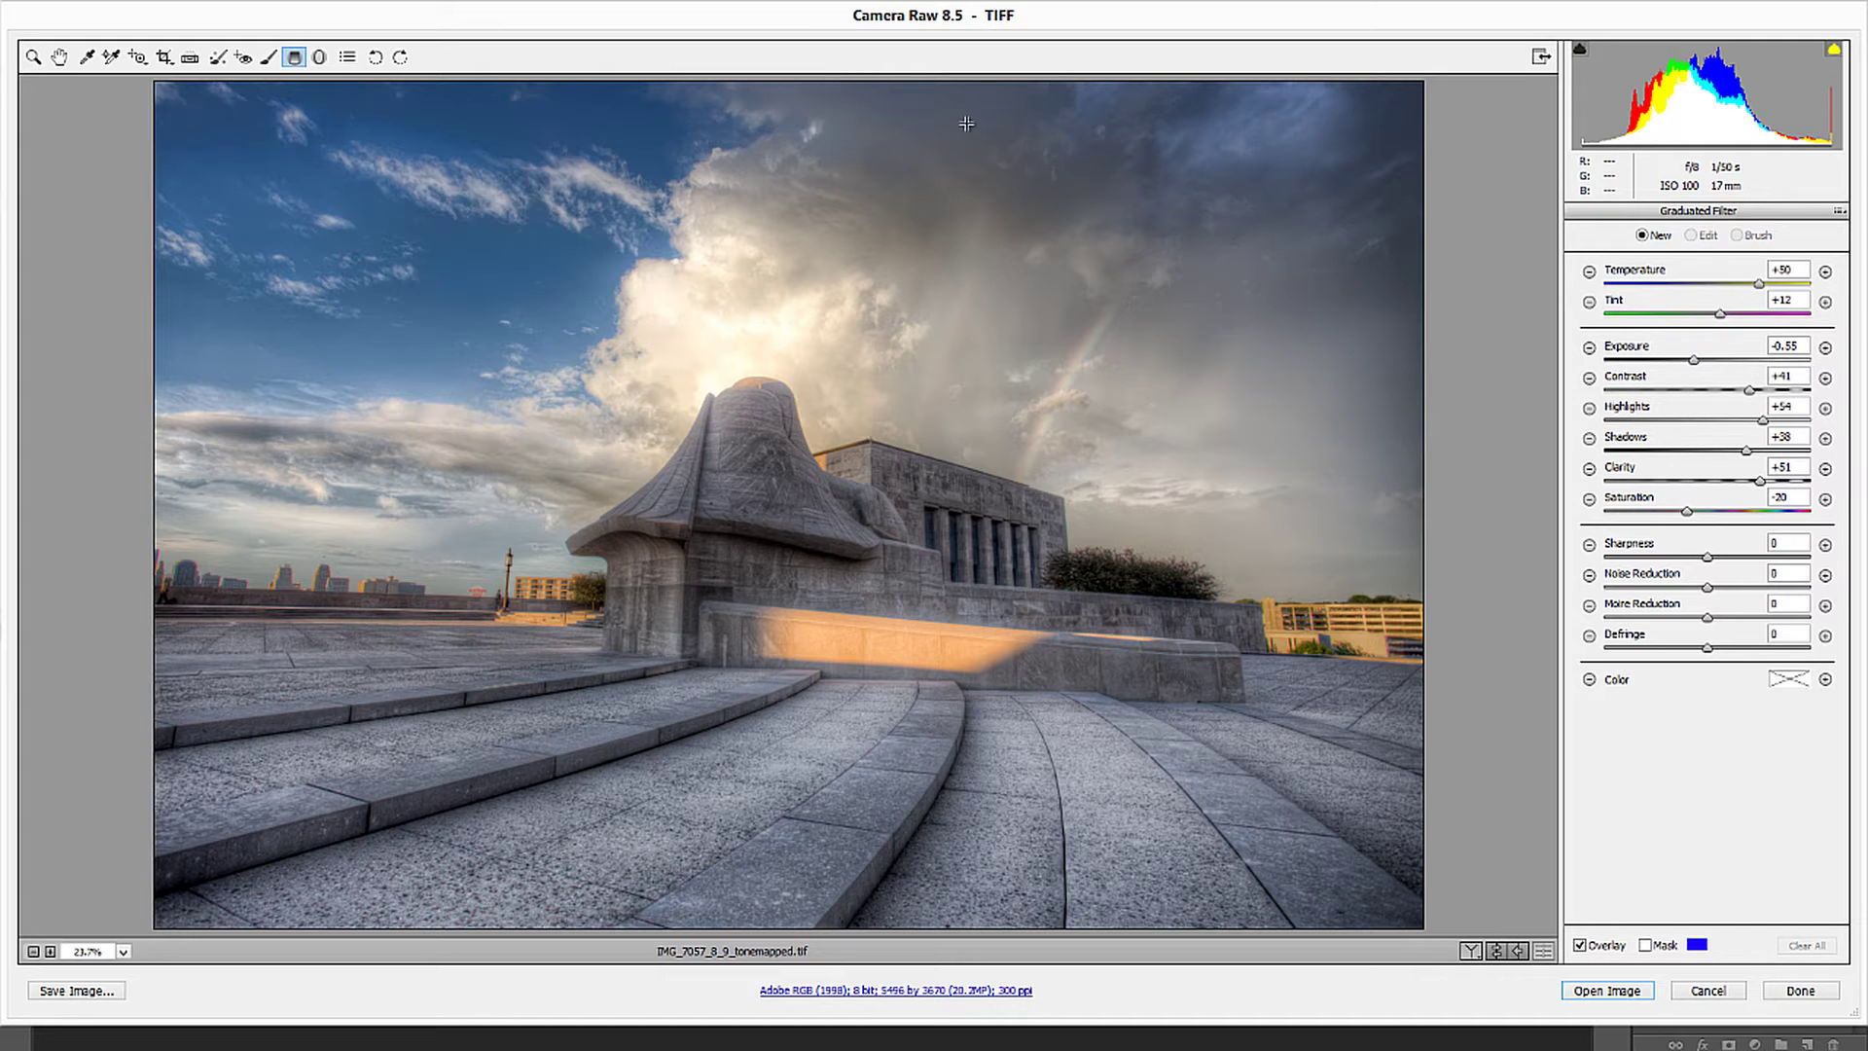
click(1826, 273)
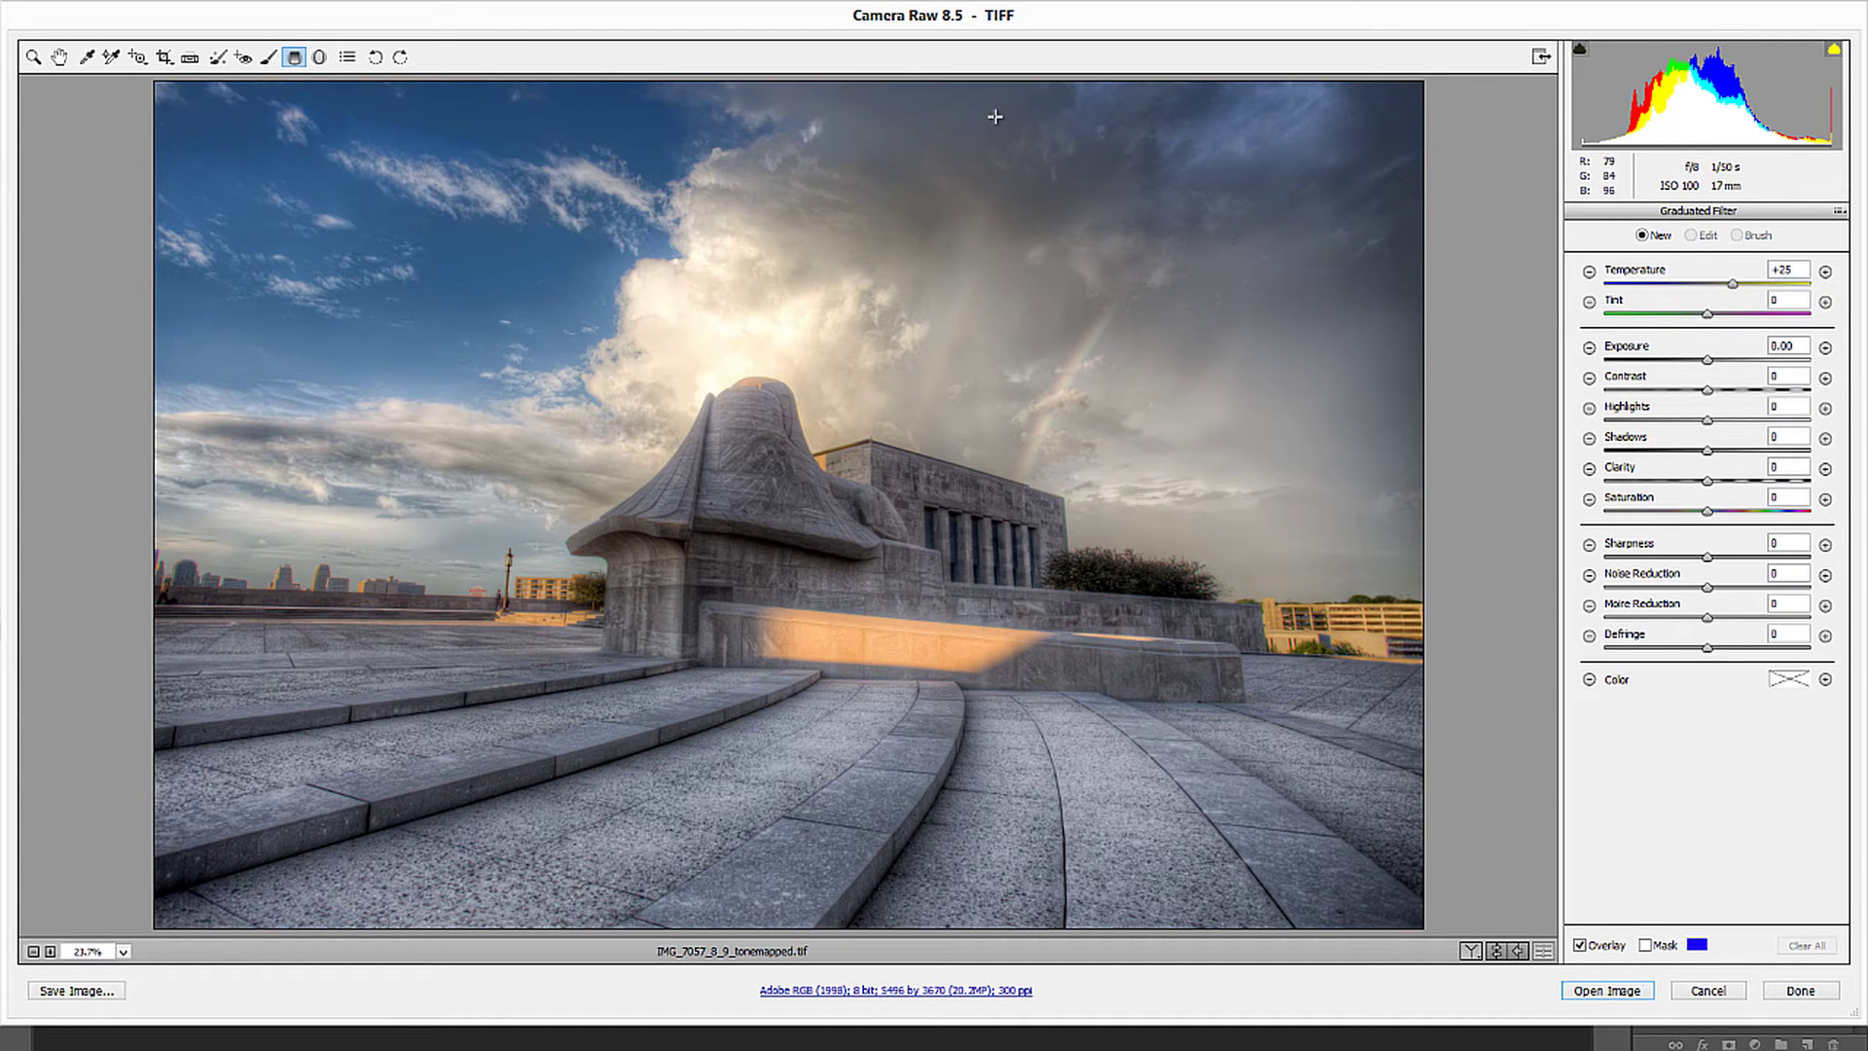
drag(905, 75, 903, 801)
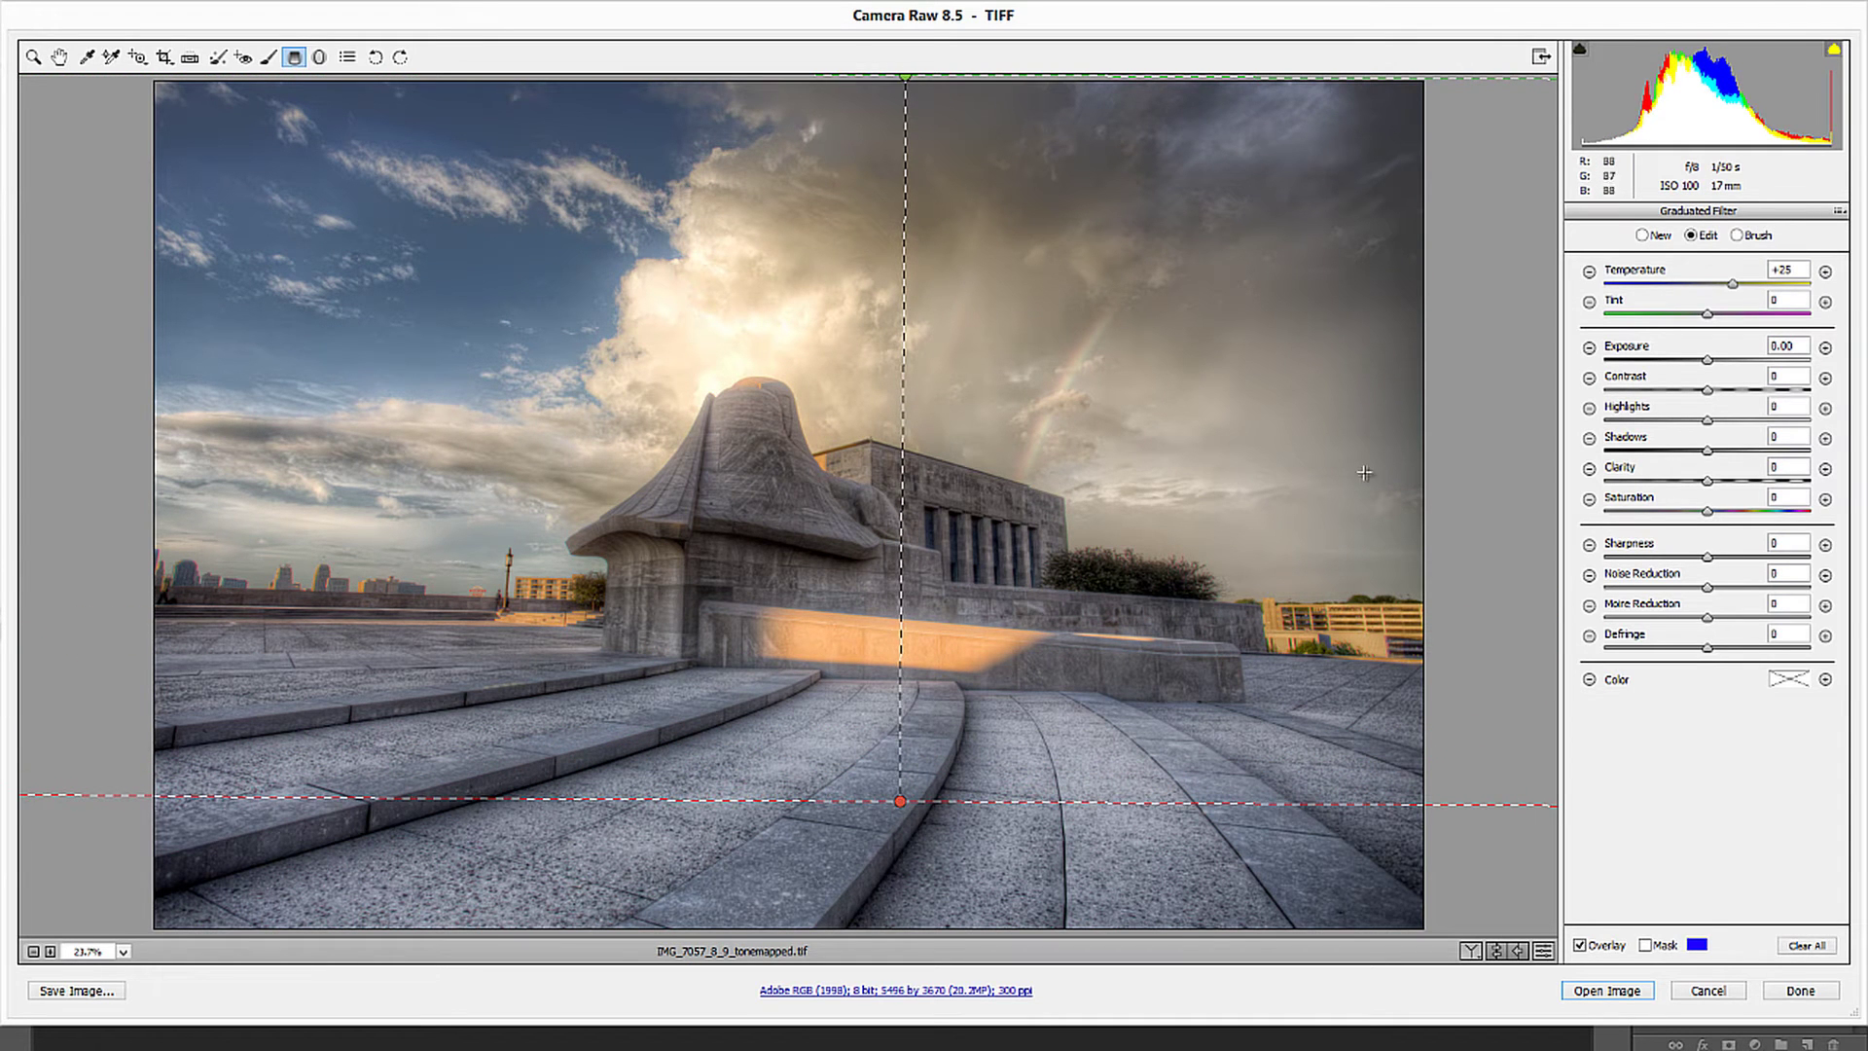
click(1645, 944)
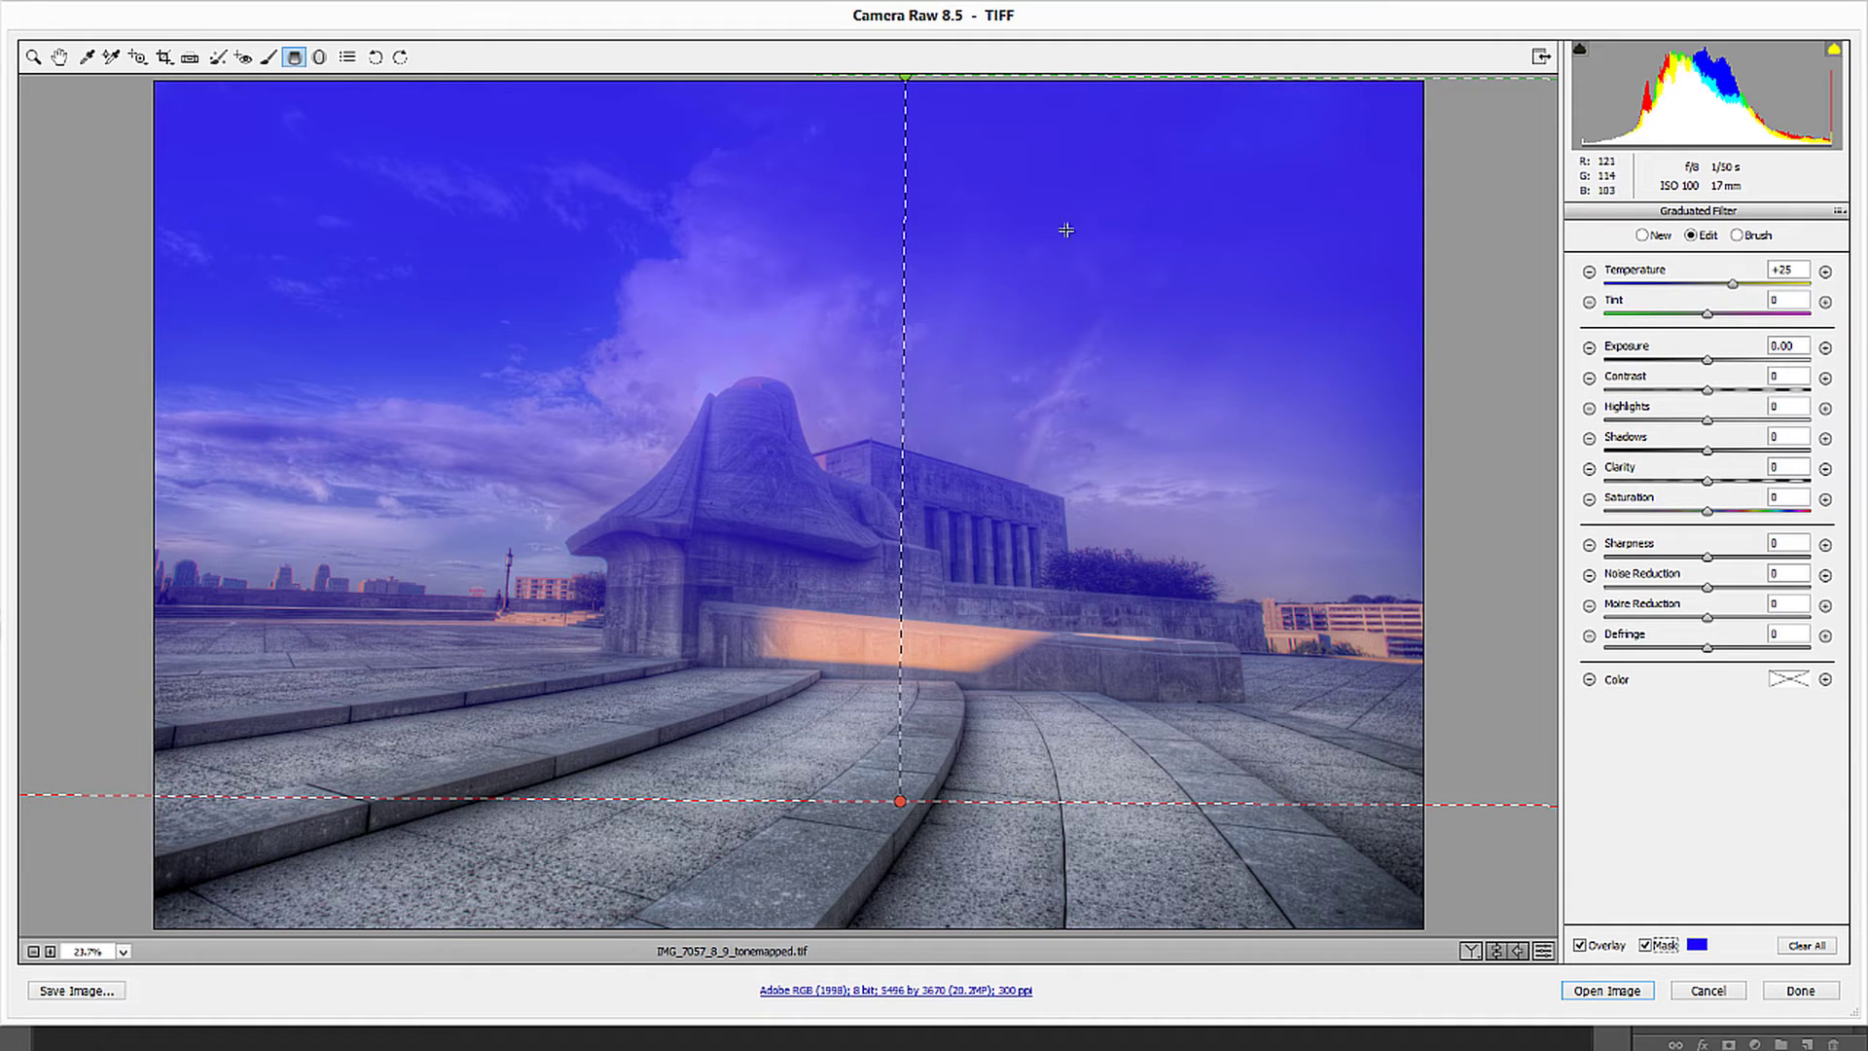
Set the mask overlay colour to bright magenta, tuning its opacity and brightness in the Color Picker.
click(1697, 943)
click(1047, 335)
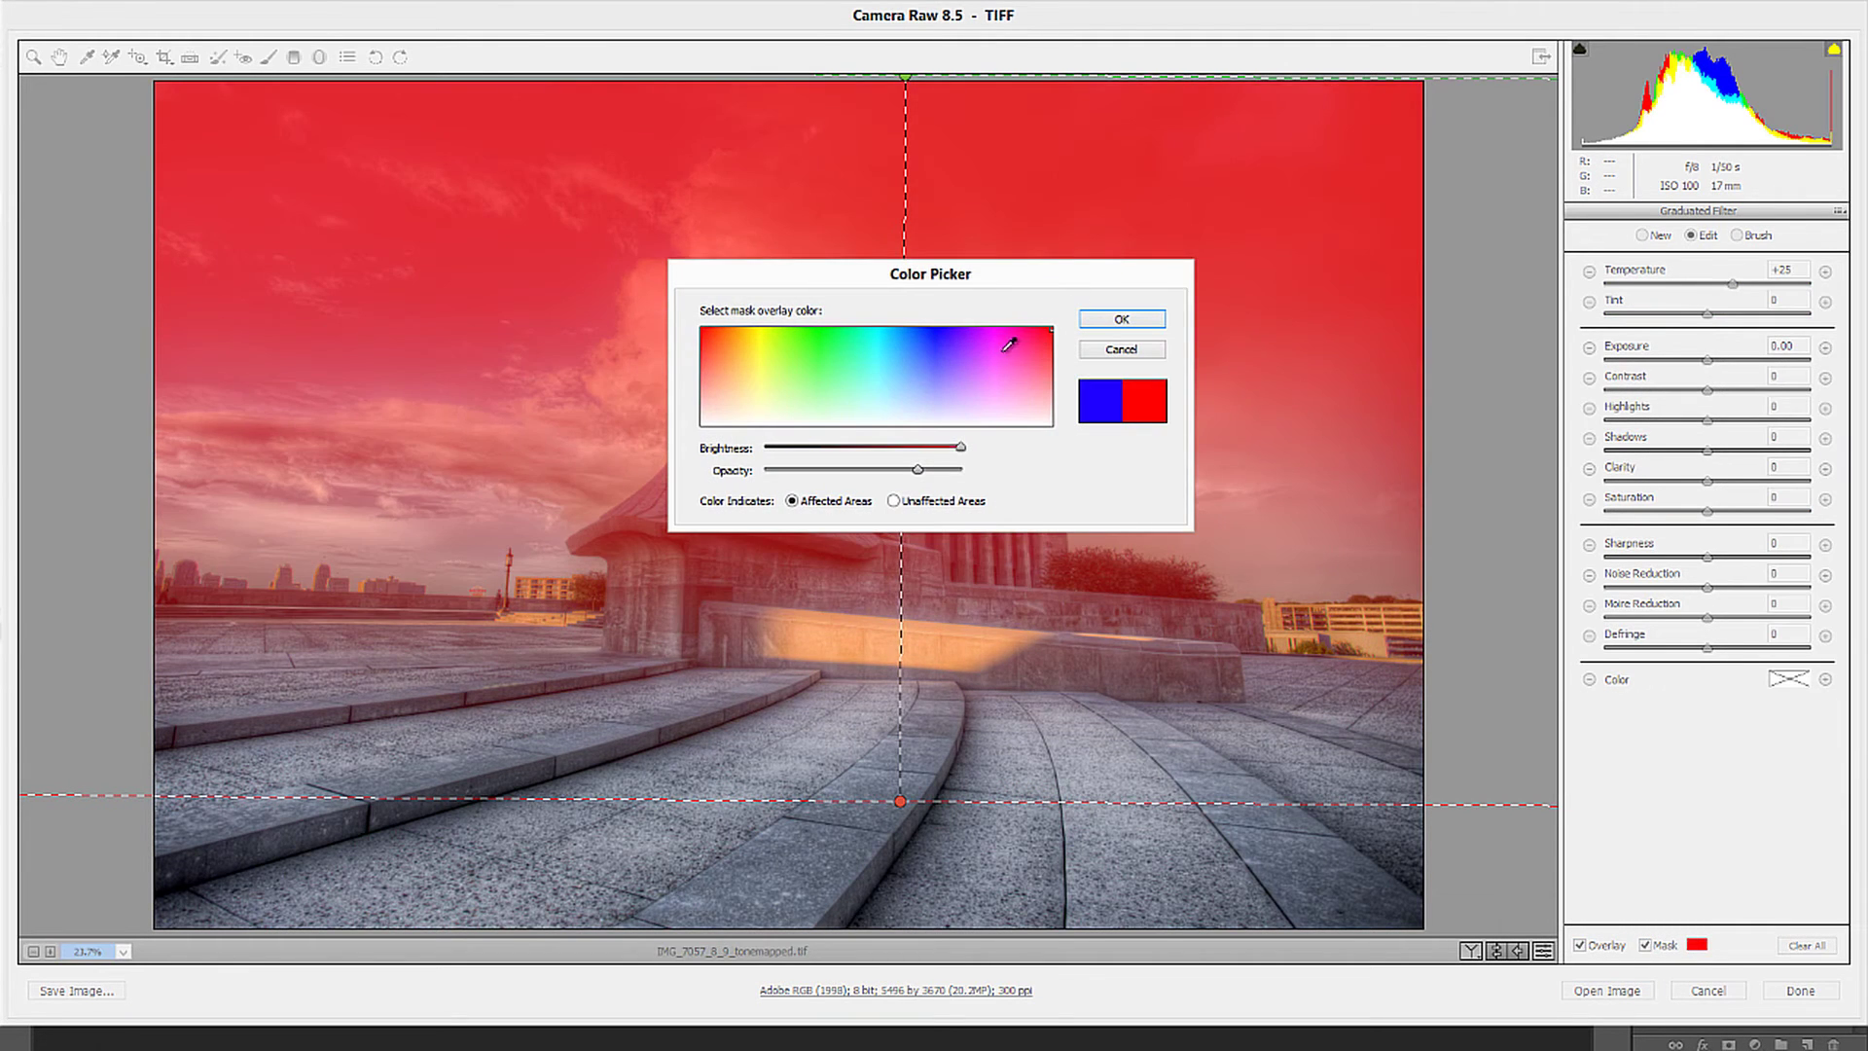
mouse_move(1010, 343)
mouse_down()
mouse_move(704, 296)
mouse_move(764, 331)
mouse_move(934, 274)
mouse_move(804, 267)
mouse_move(818, 260)
mouse_move(851, 301)
mouse_move(1084, 263)
mouse_move(761, 275)
mouse_move(796, 259)
mouse_move(776, 243)
mouse_move(925, 243)
mouse_move(817, 296)
mouse_move(1080, 260)
mouse_move(934, 234)
mouse_move(1000, 227)
mouse_up()
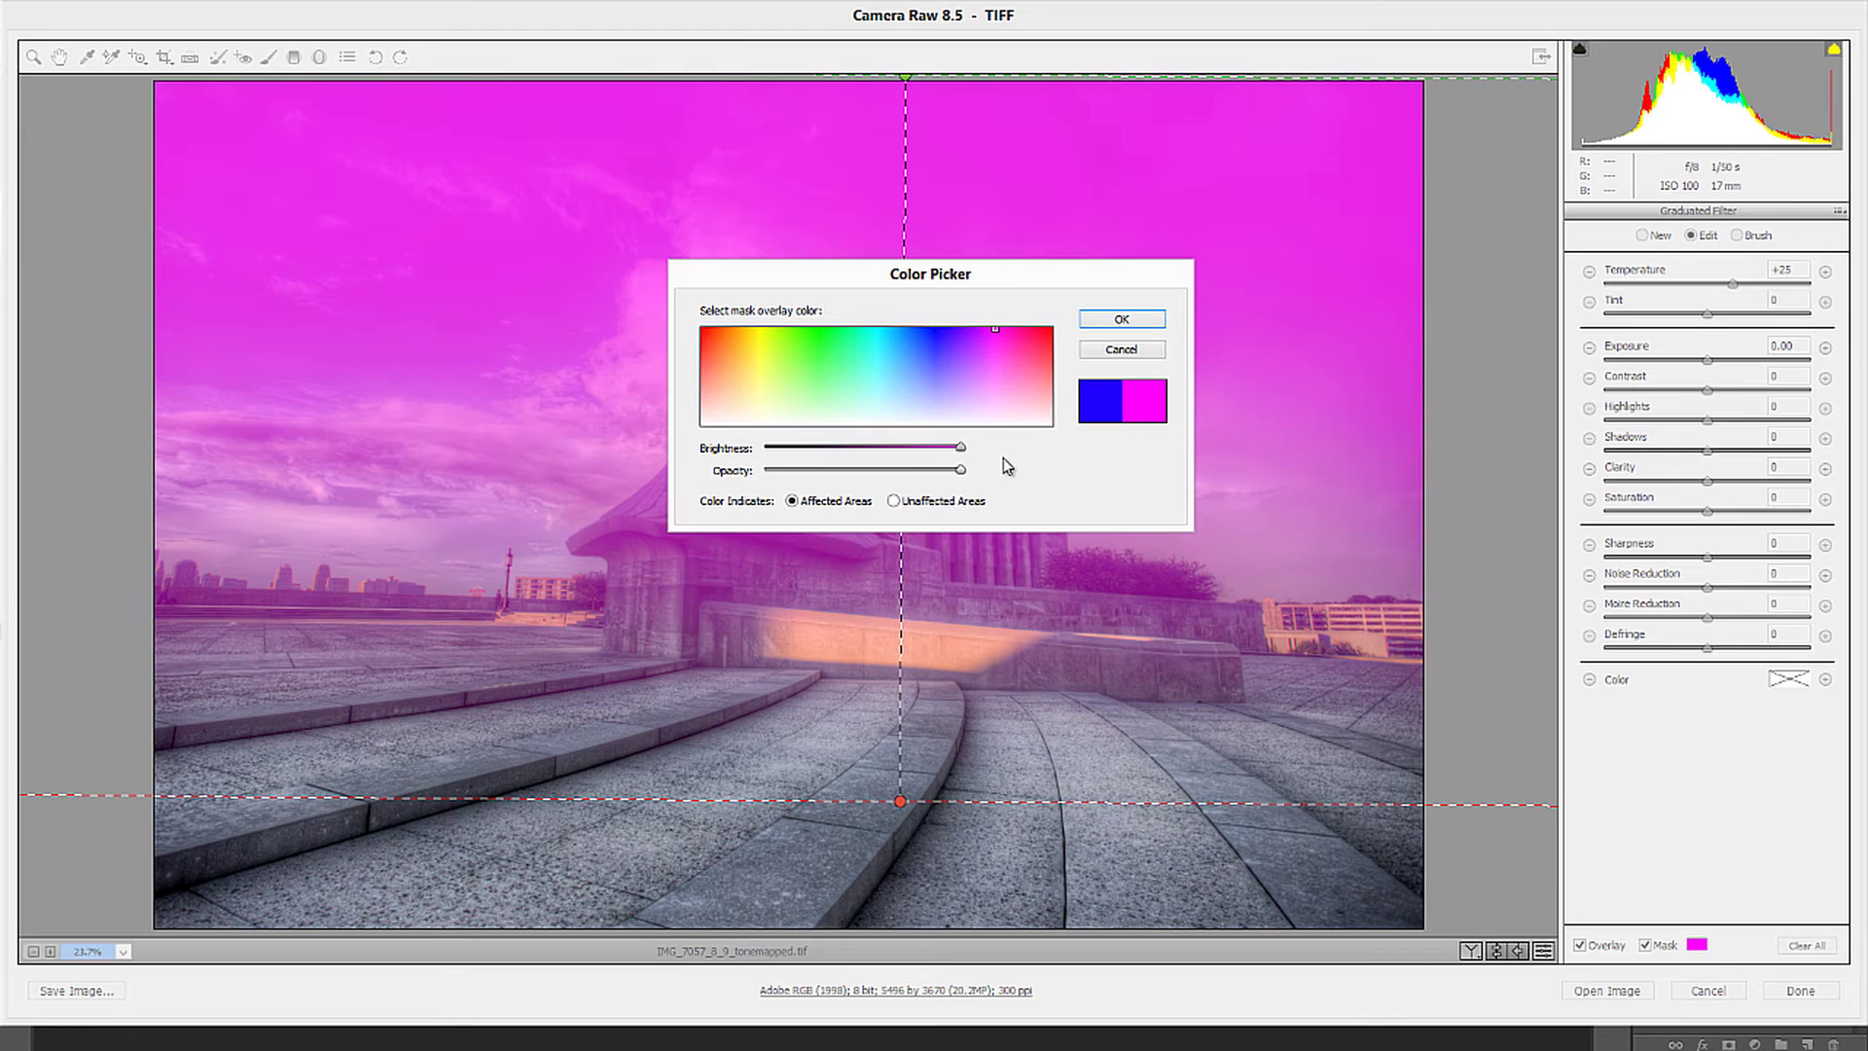
drag(917, 469, 959, 473)
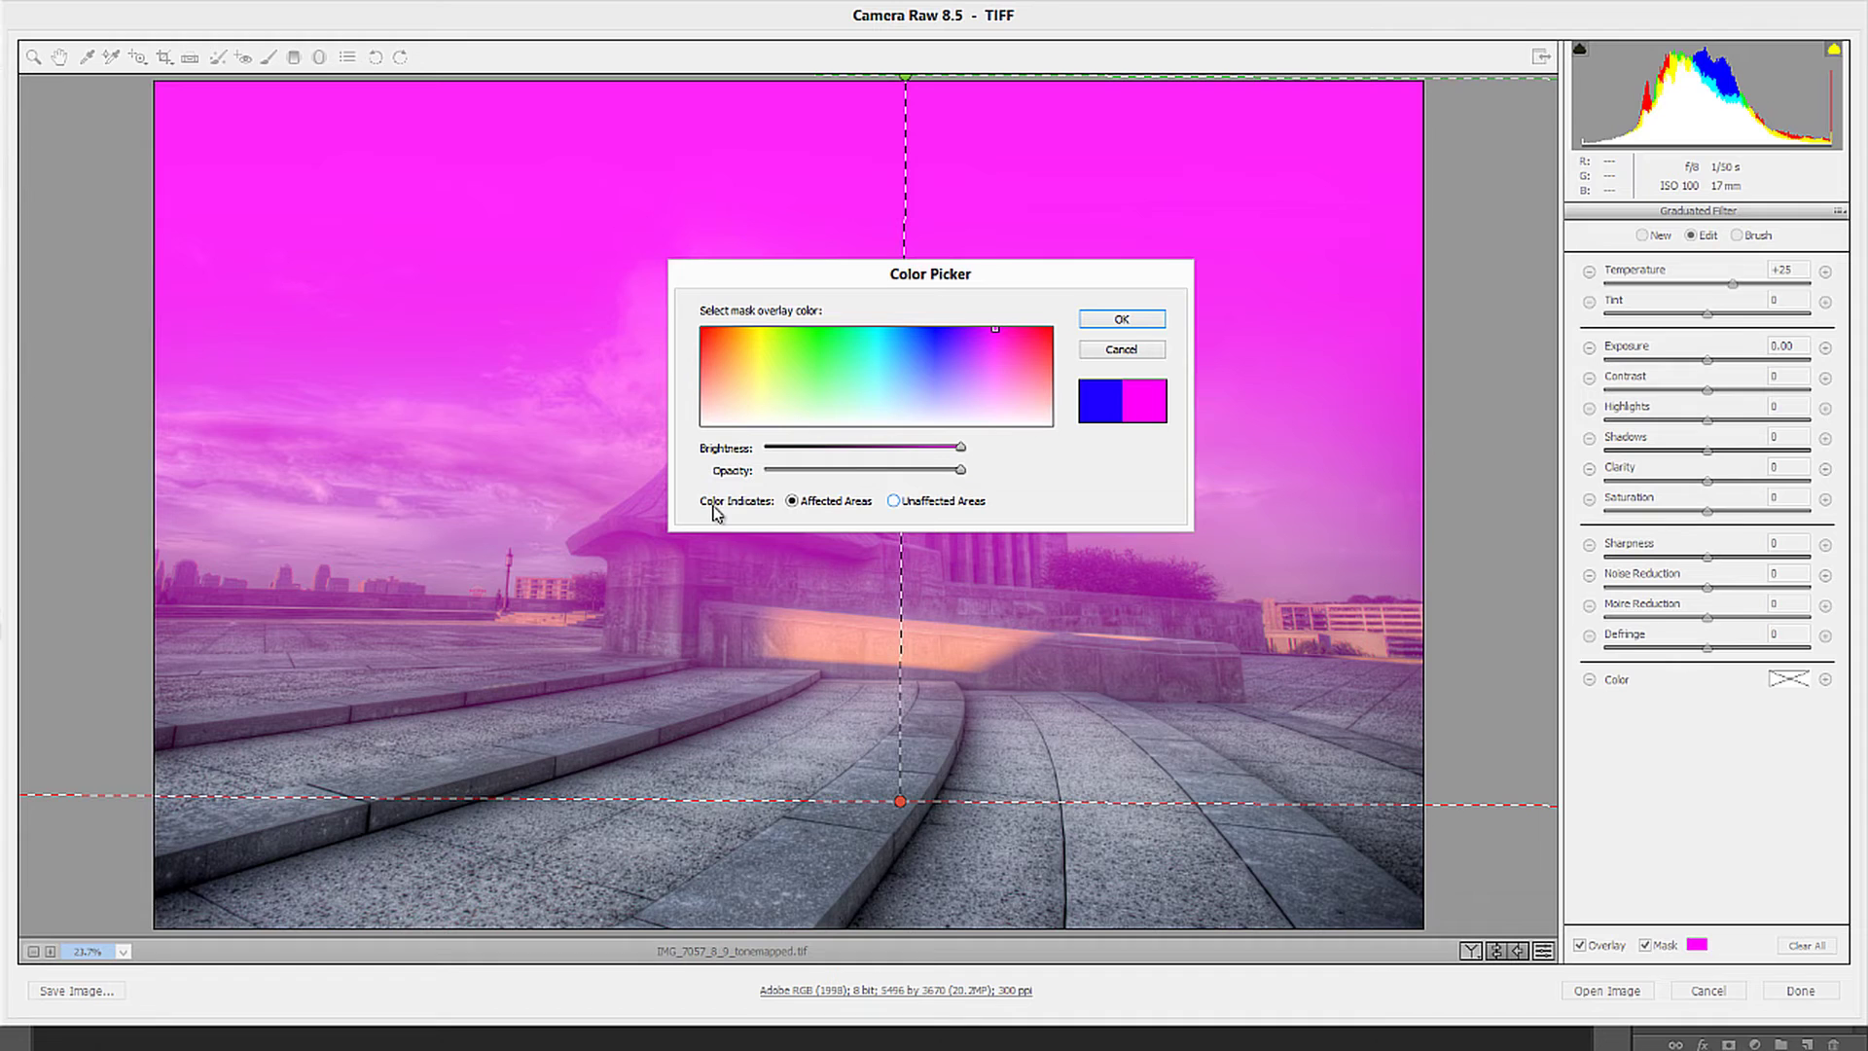
click(893, 501)
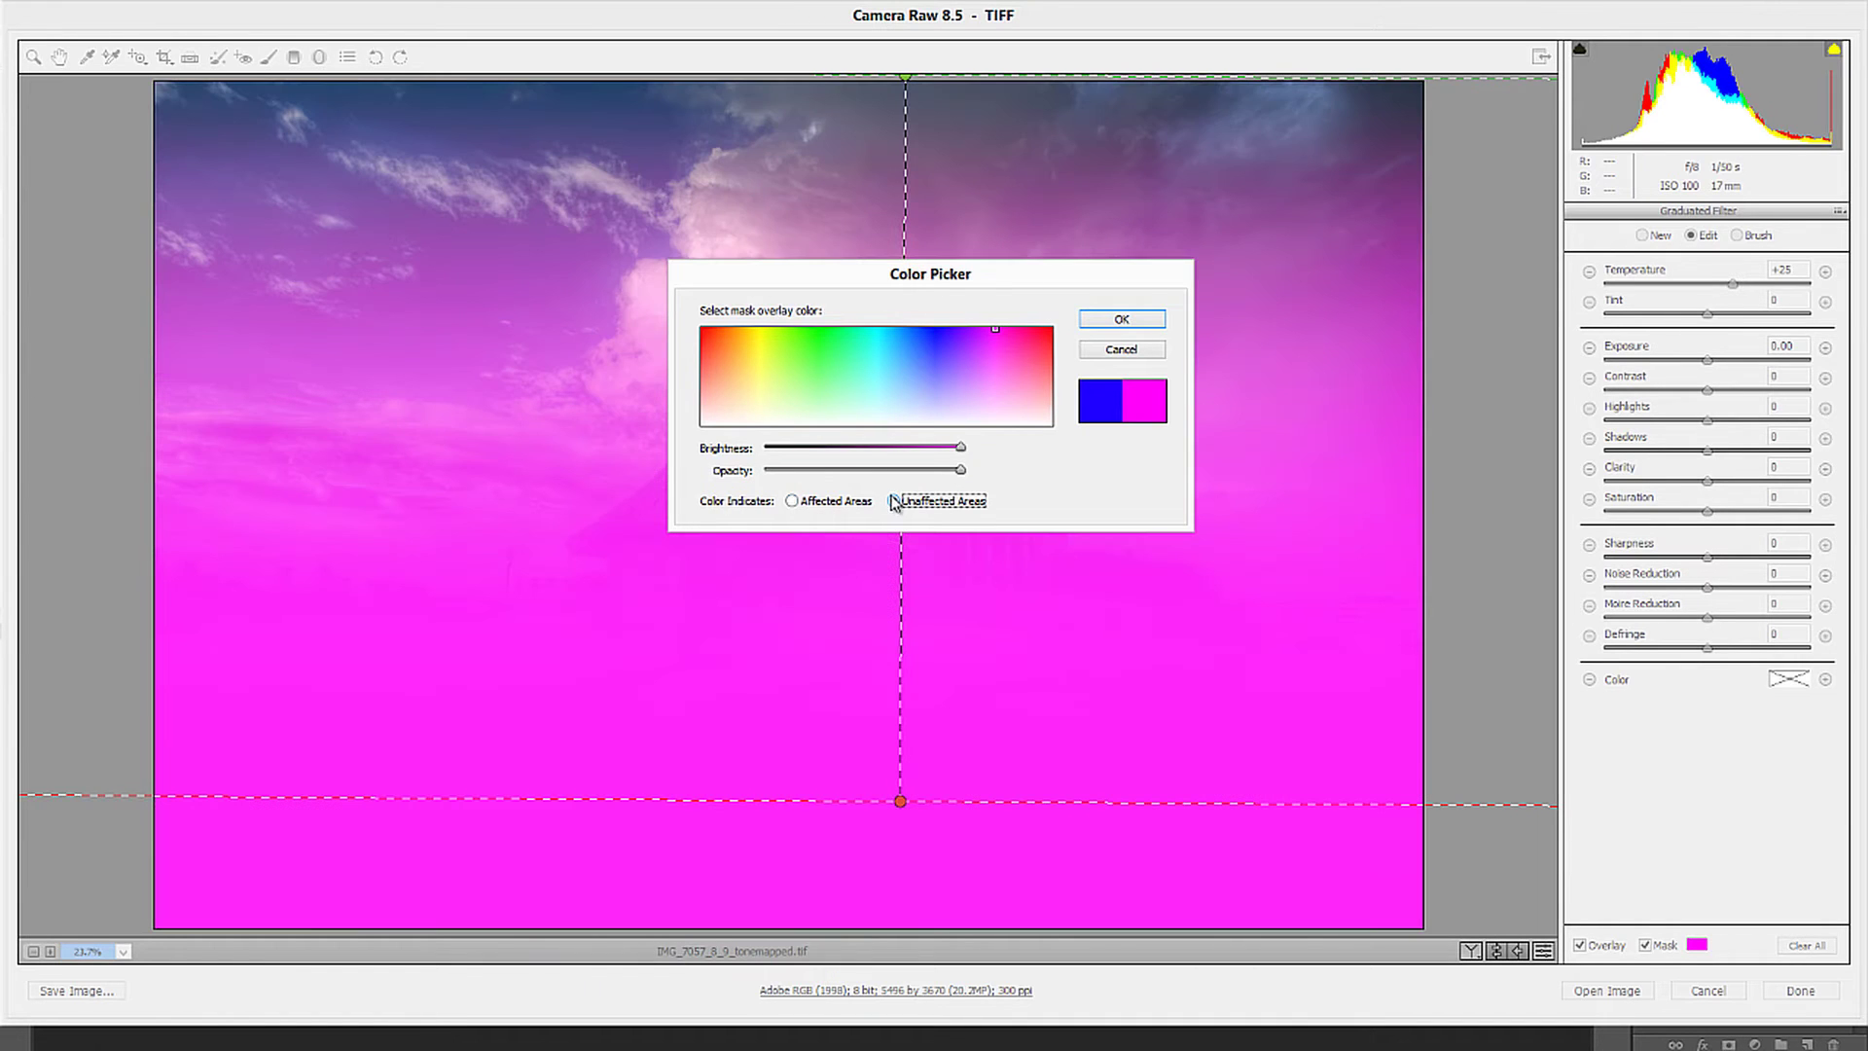
click(828, 503)
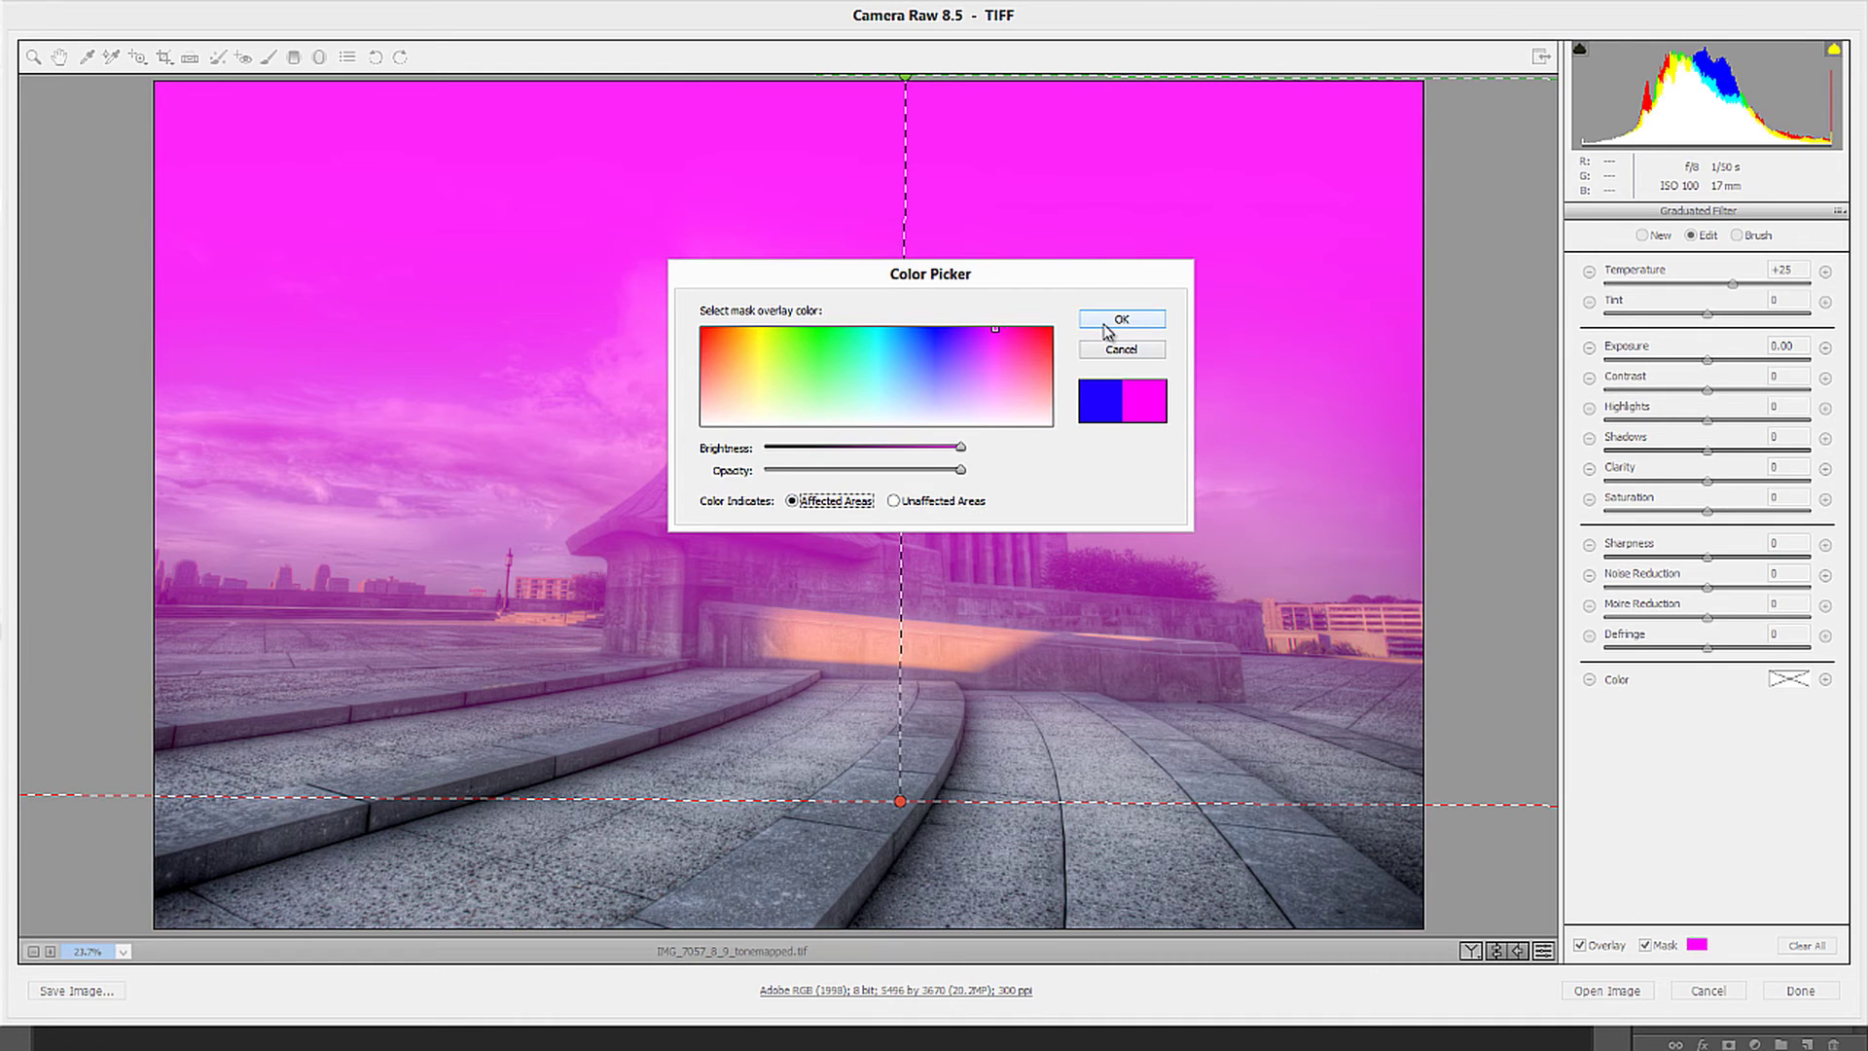
drag(961, 447, 1002, 445)
click(1112, 321)
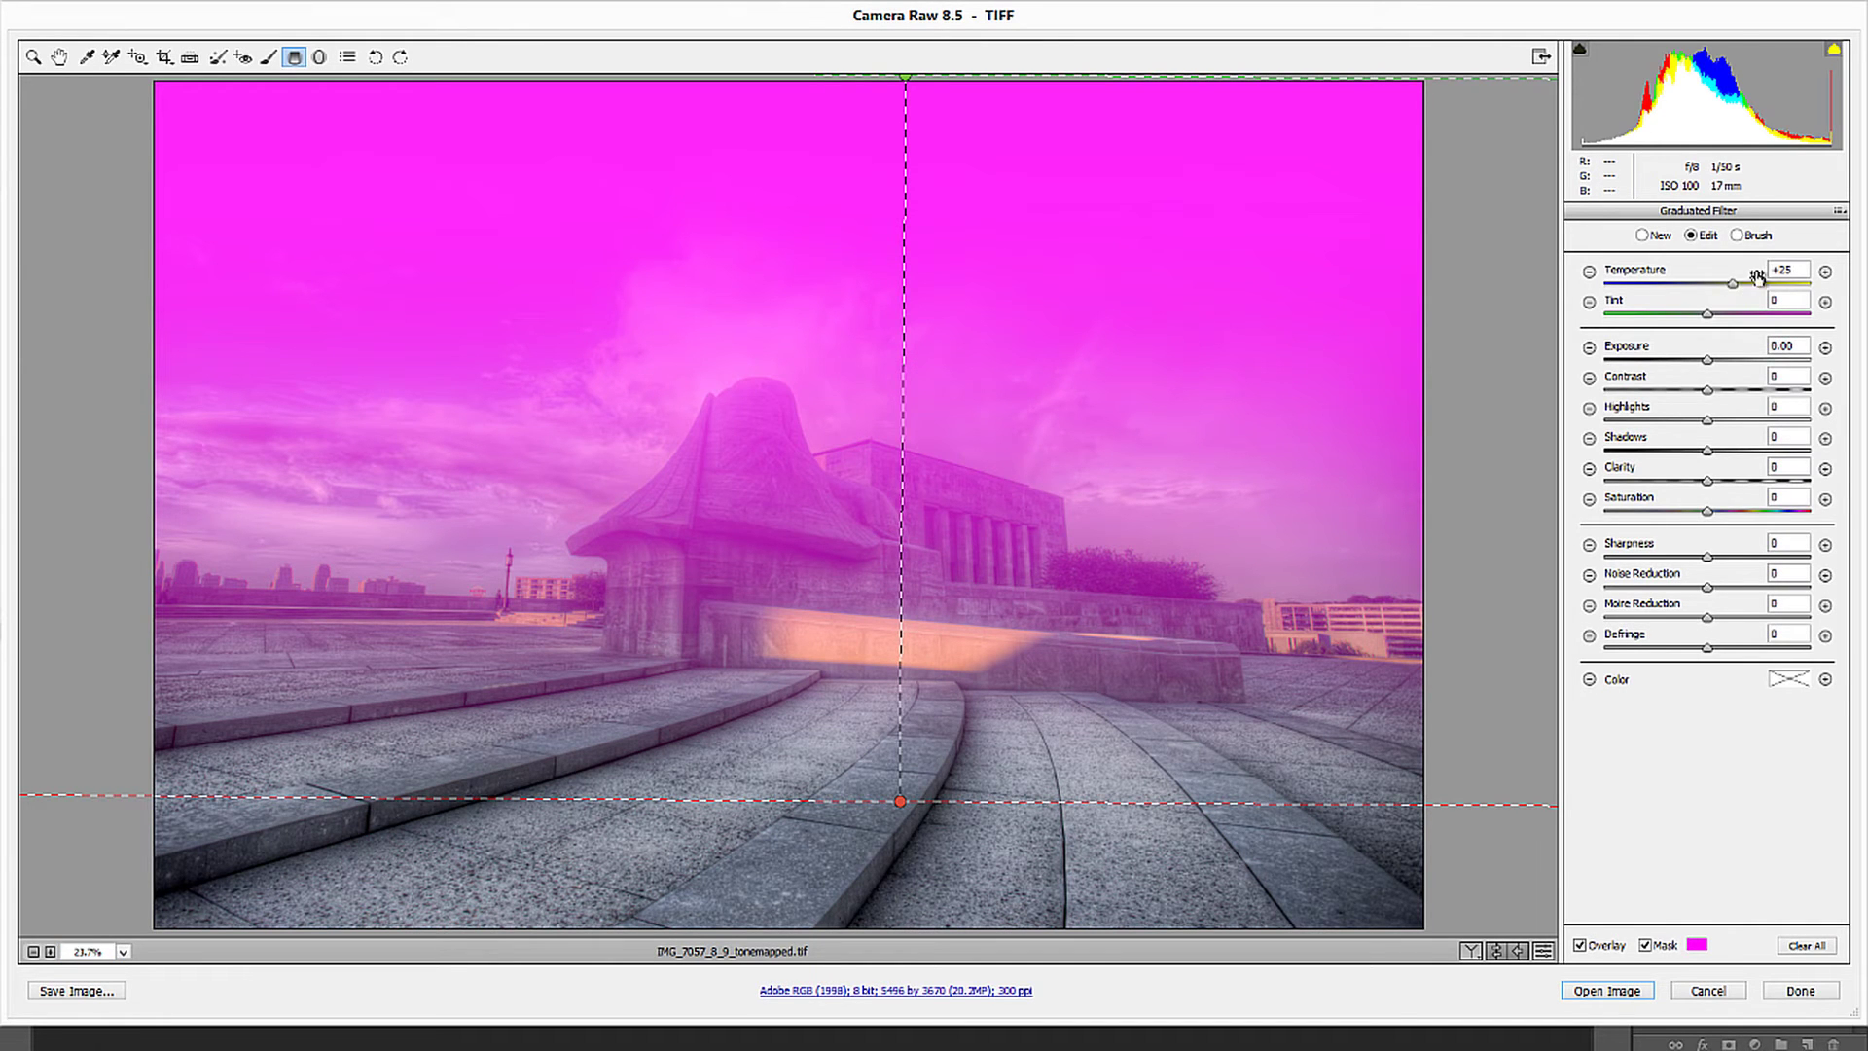
Hide the mask and set the sky filter to Temperature +33, Tint +25, Exposure +0.45, Clarity +54, Saturation +55.
click(1646, 945)
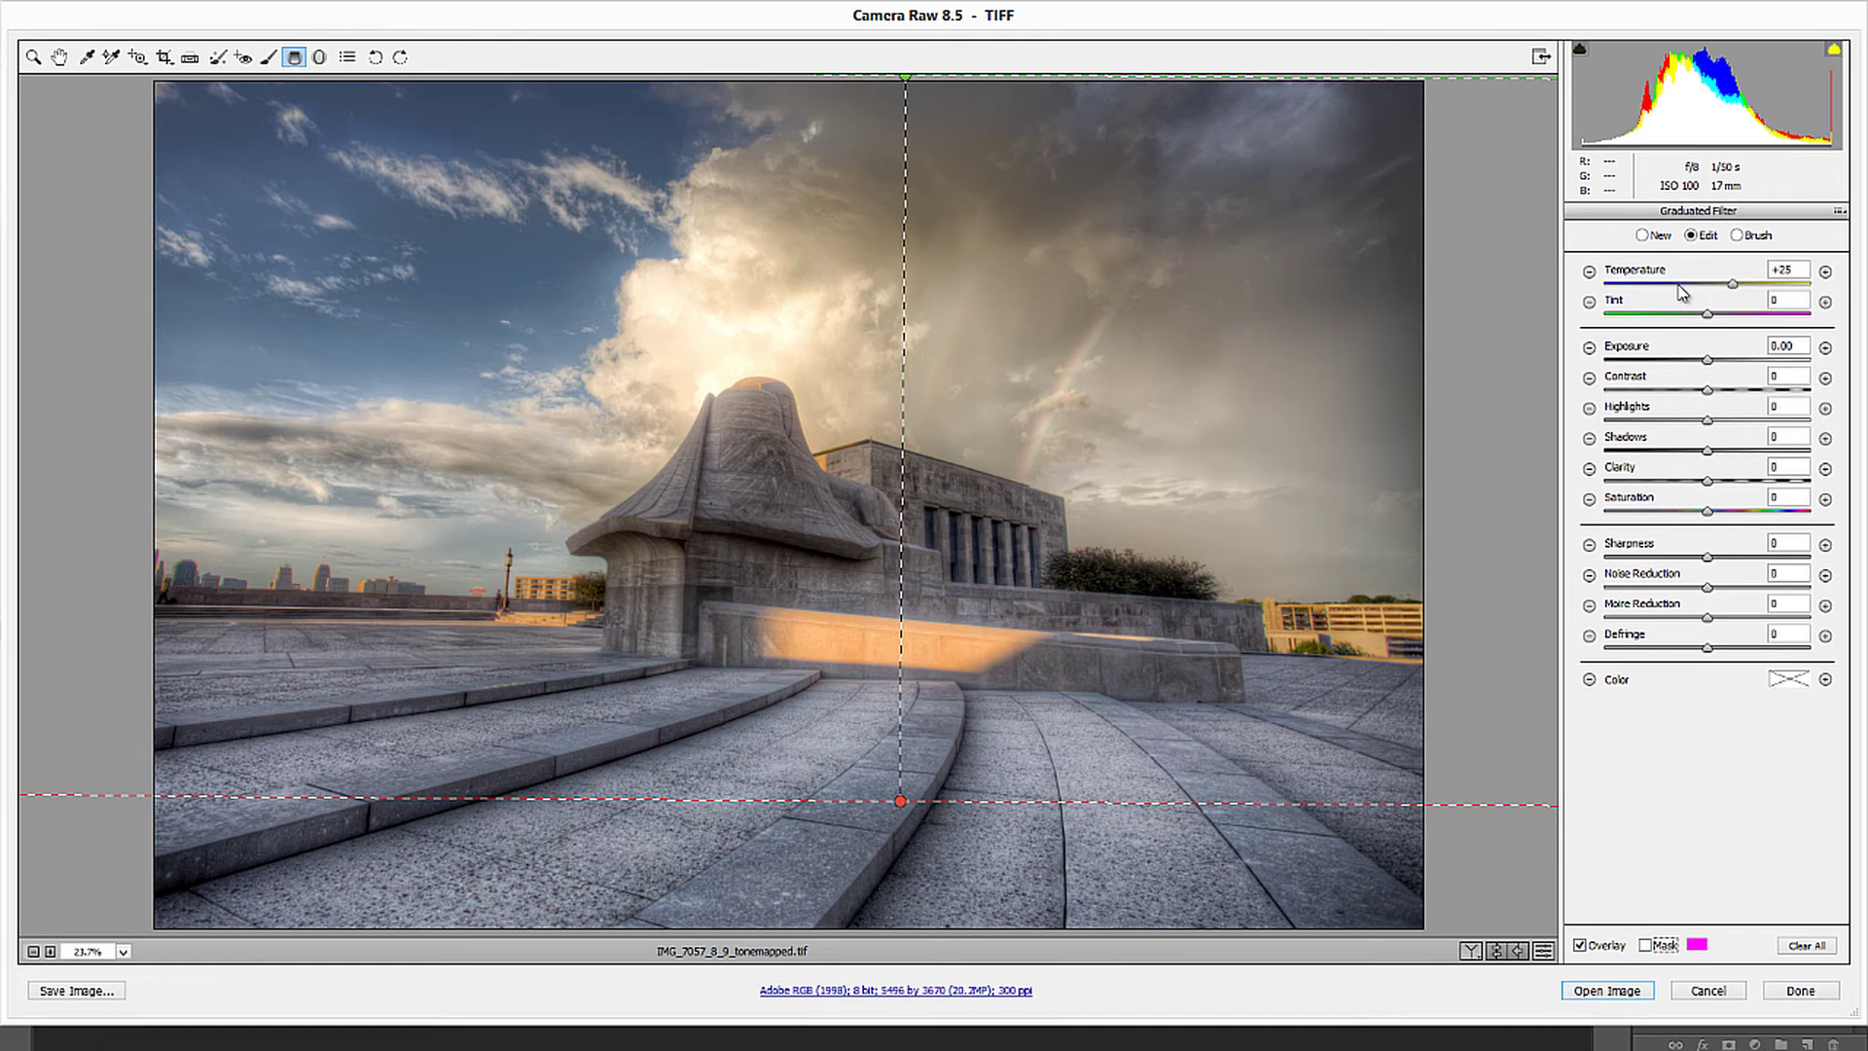
mouse_move(1733, 284)
mouse_down()
mouse_move(1669, 292)
mouse_move(1754, 279)
mouse_move(1733, 317)
mouse_up()
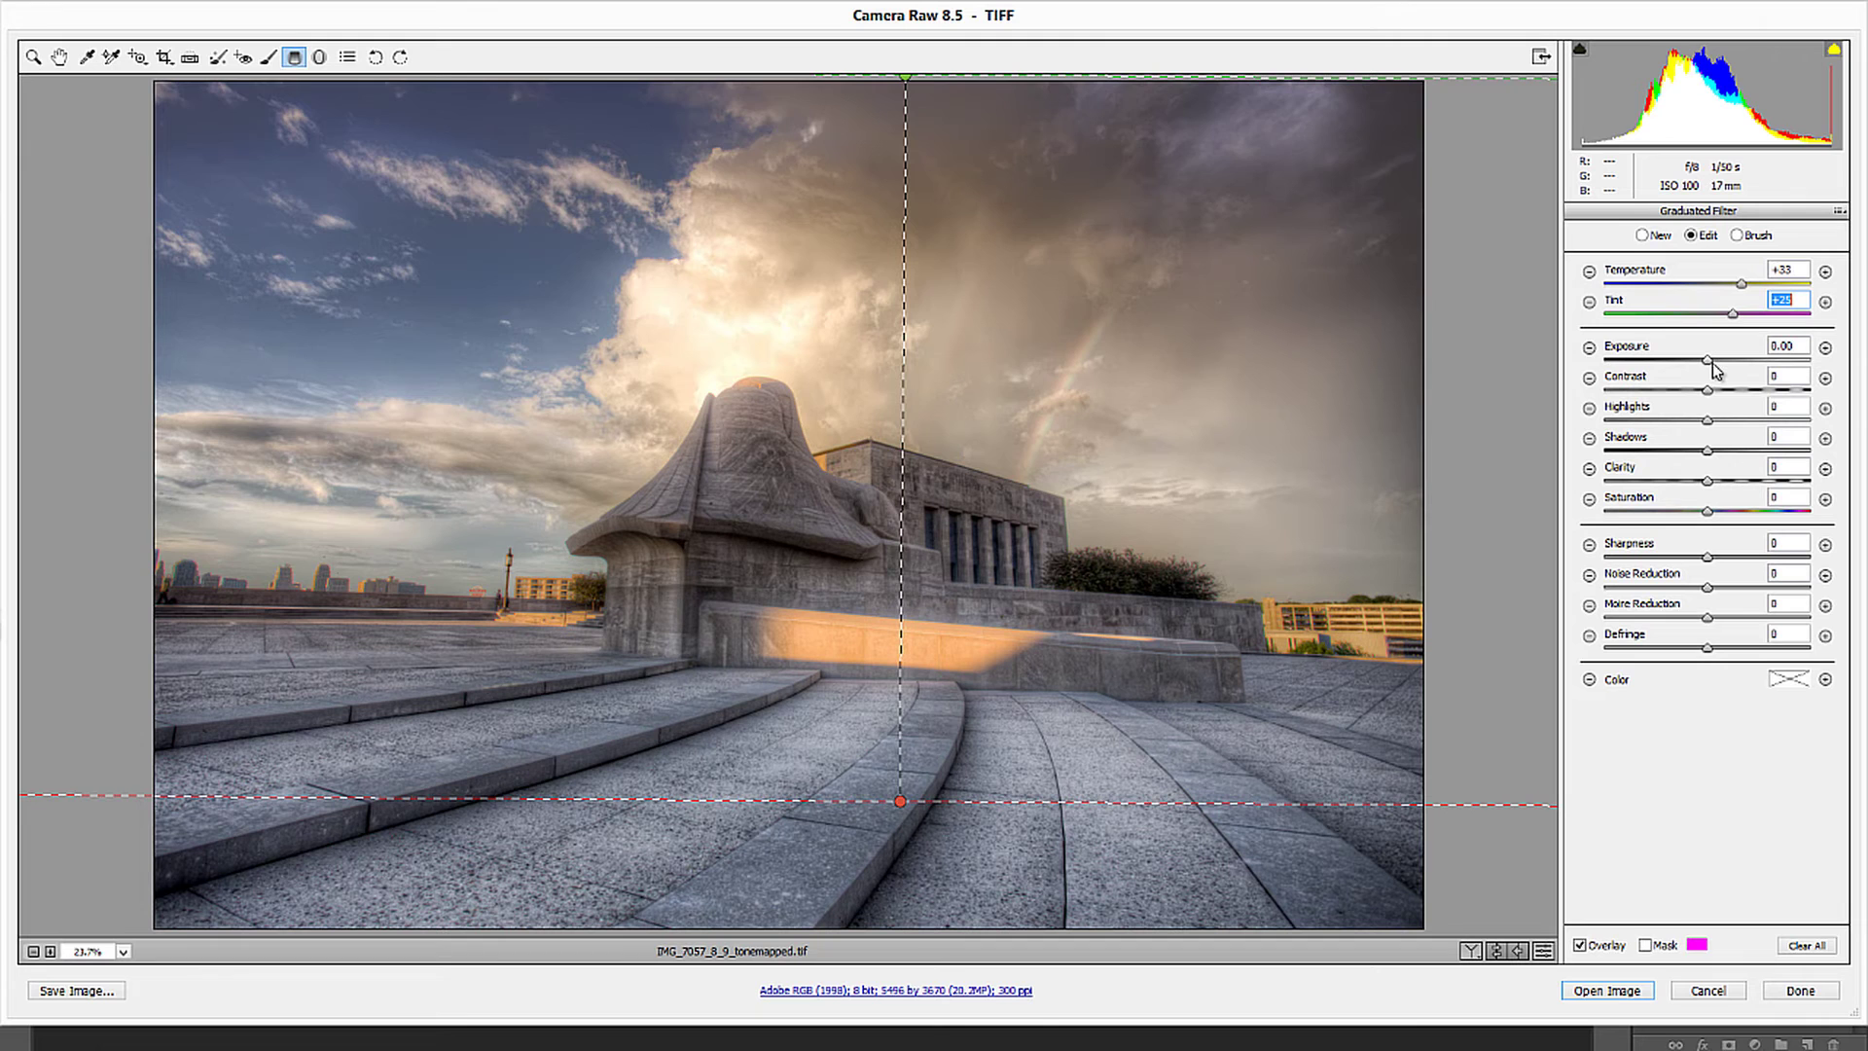
drag(1709, 362, 1763, 511)
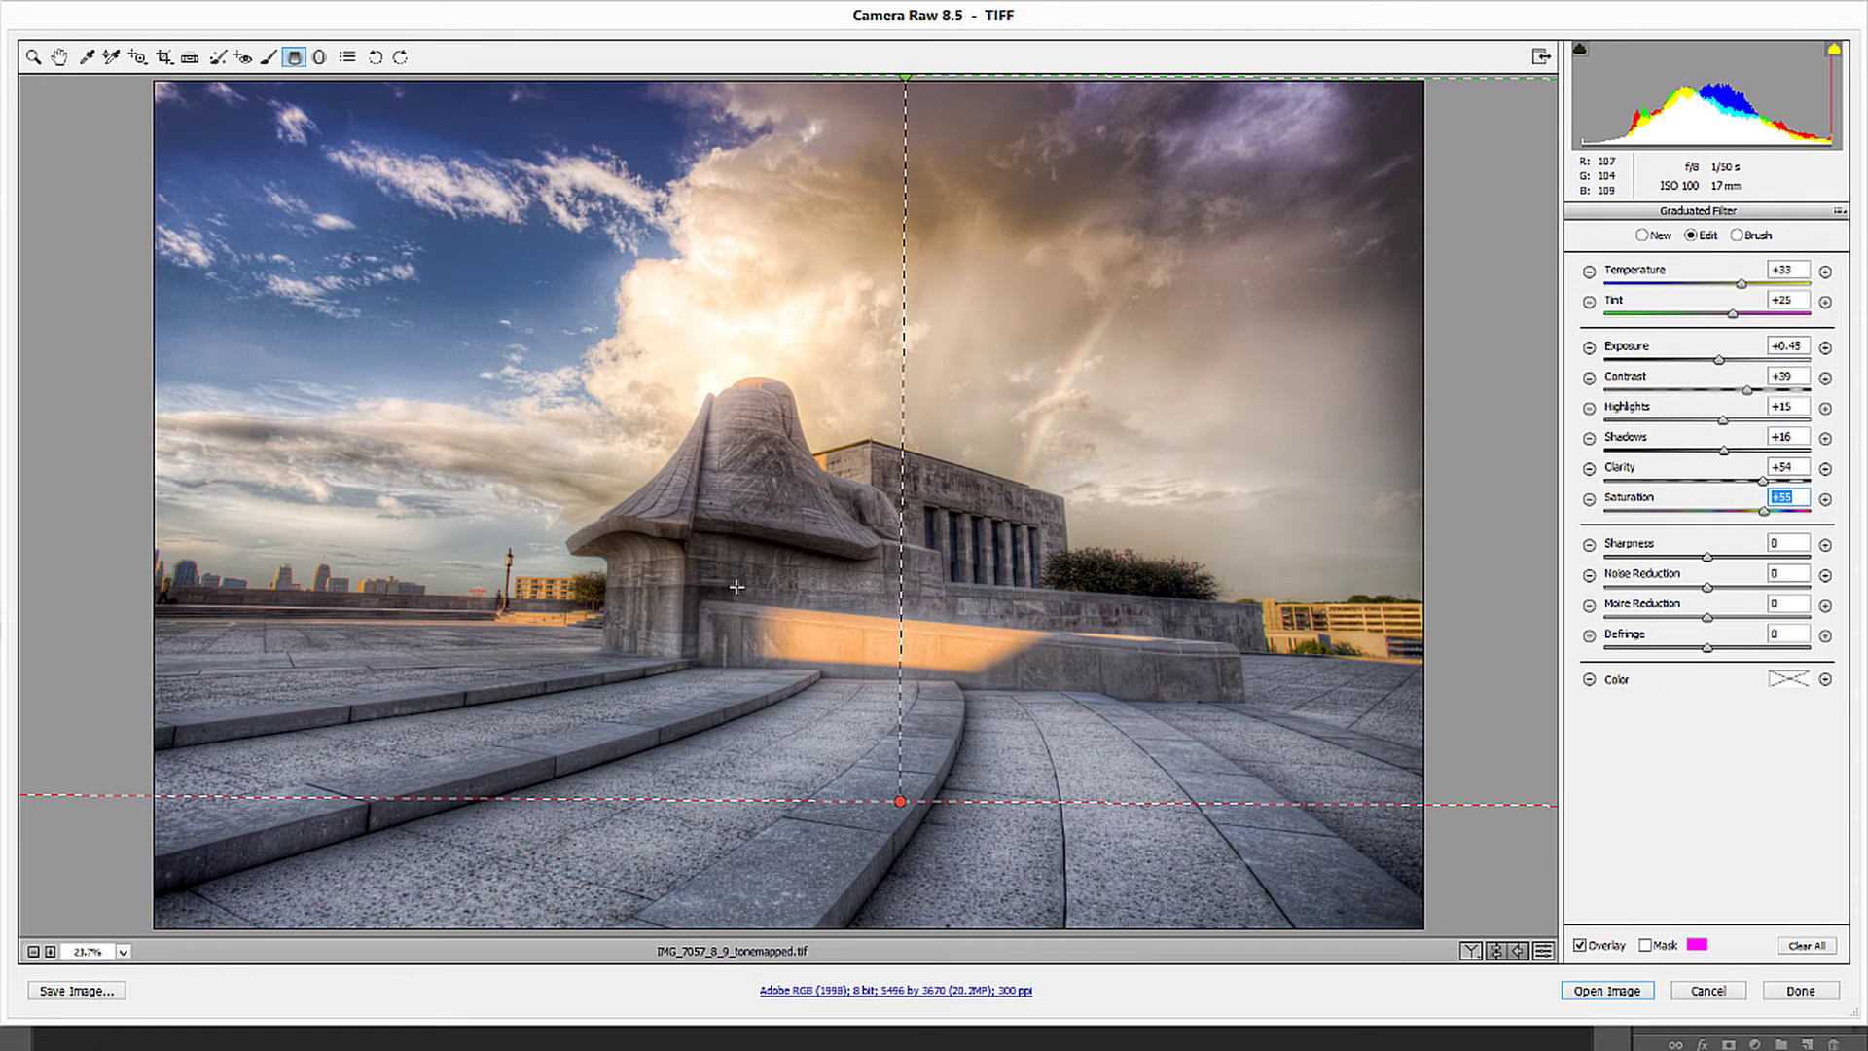
With an Auto Mask brush, erase the sky filter from the trees and low wall.
click(1740, 236)
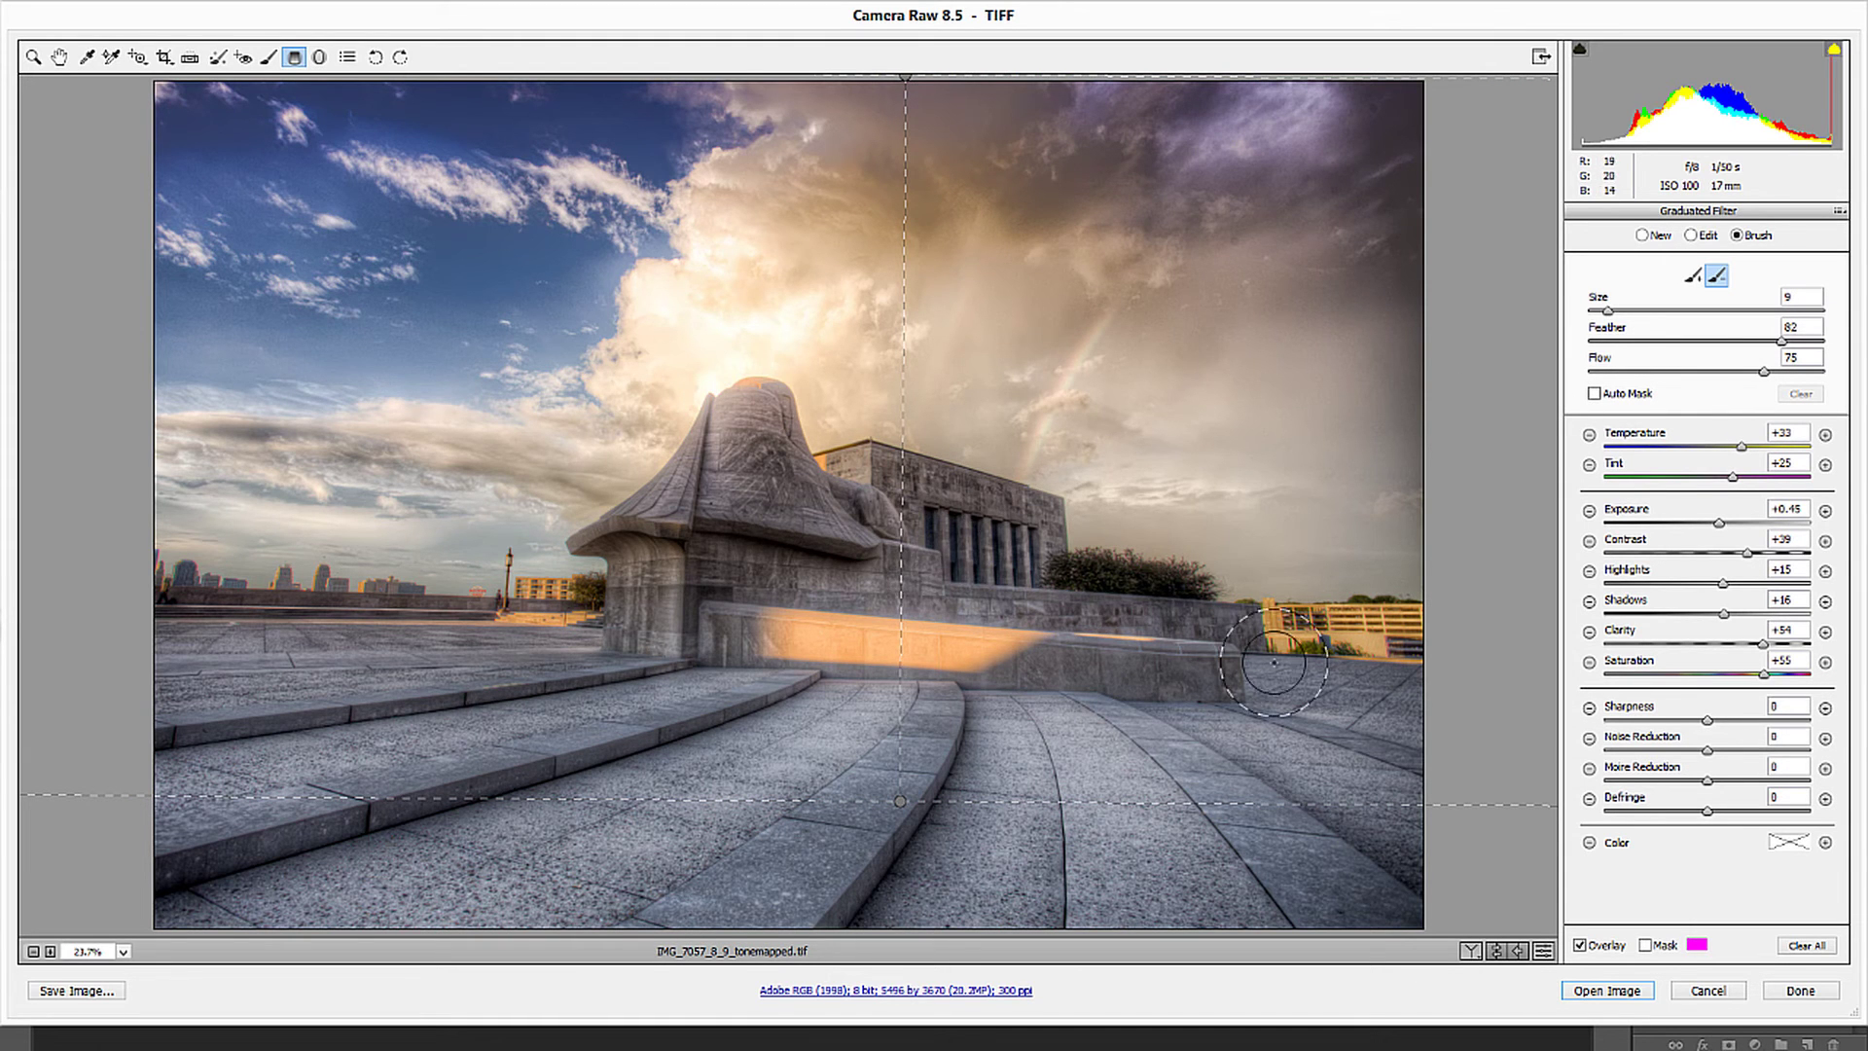
click(1645, 946)
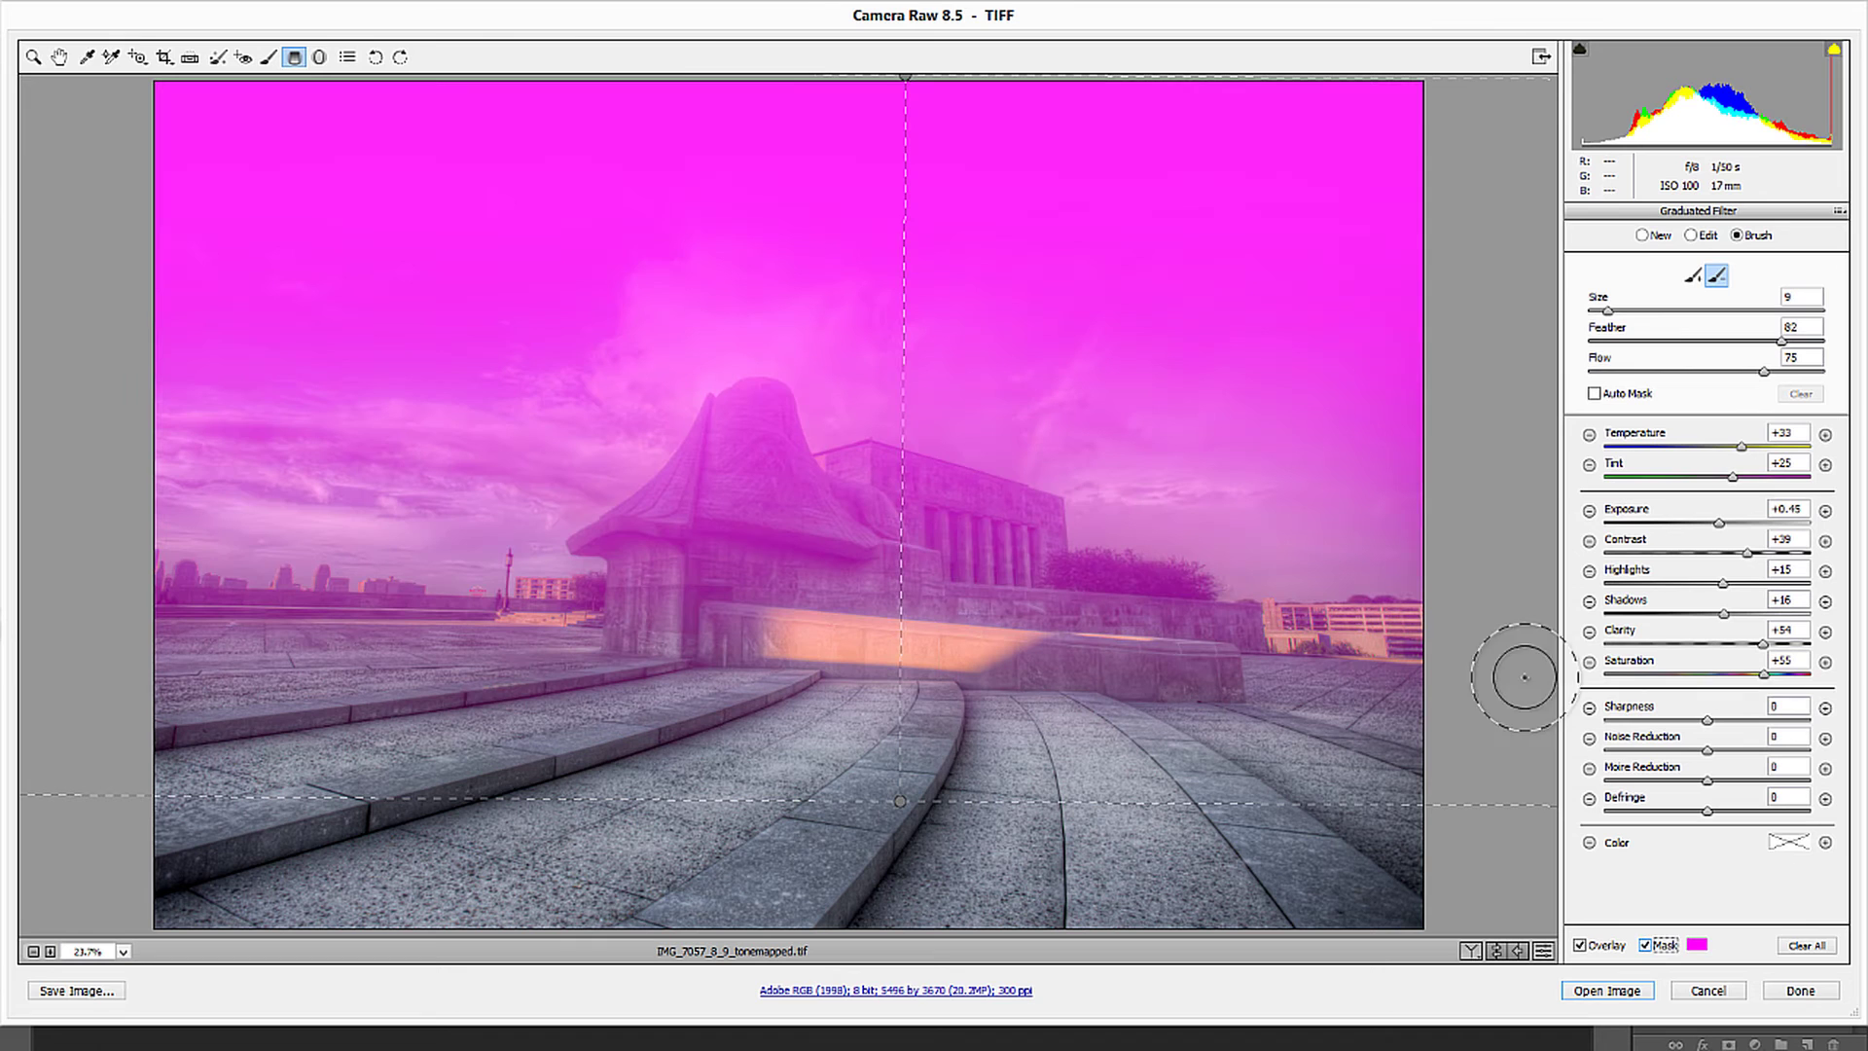
click(1594, 394)
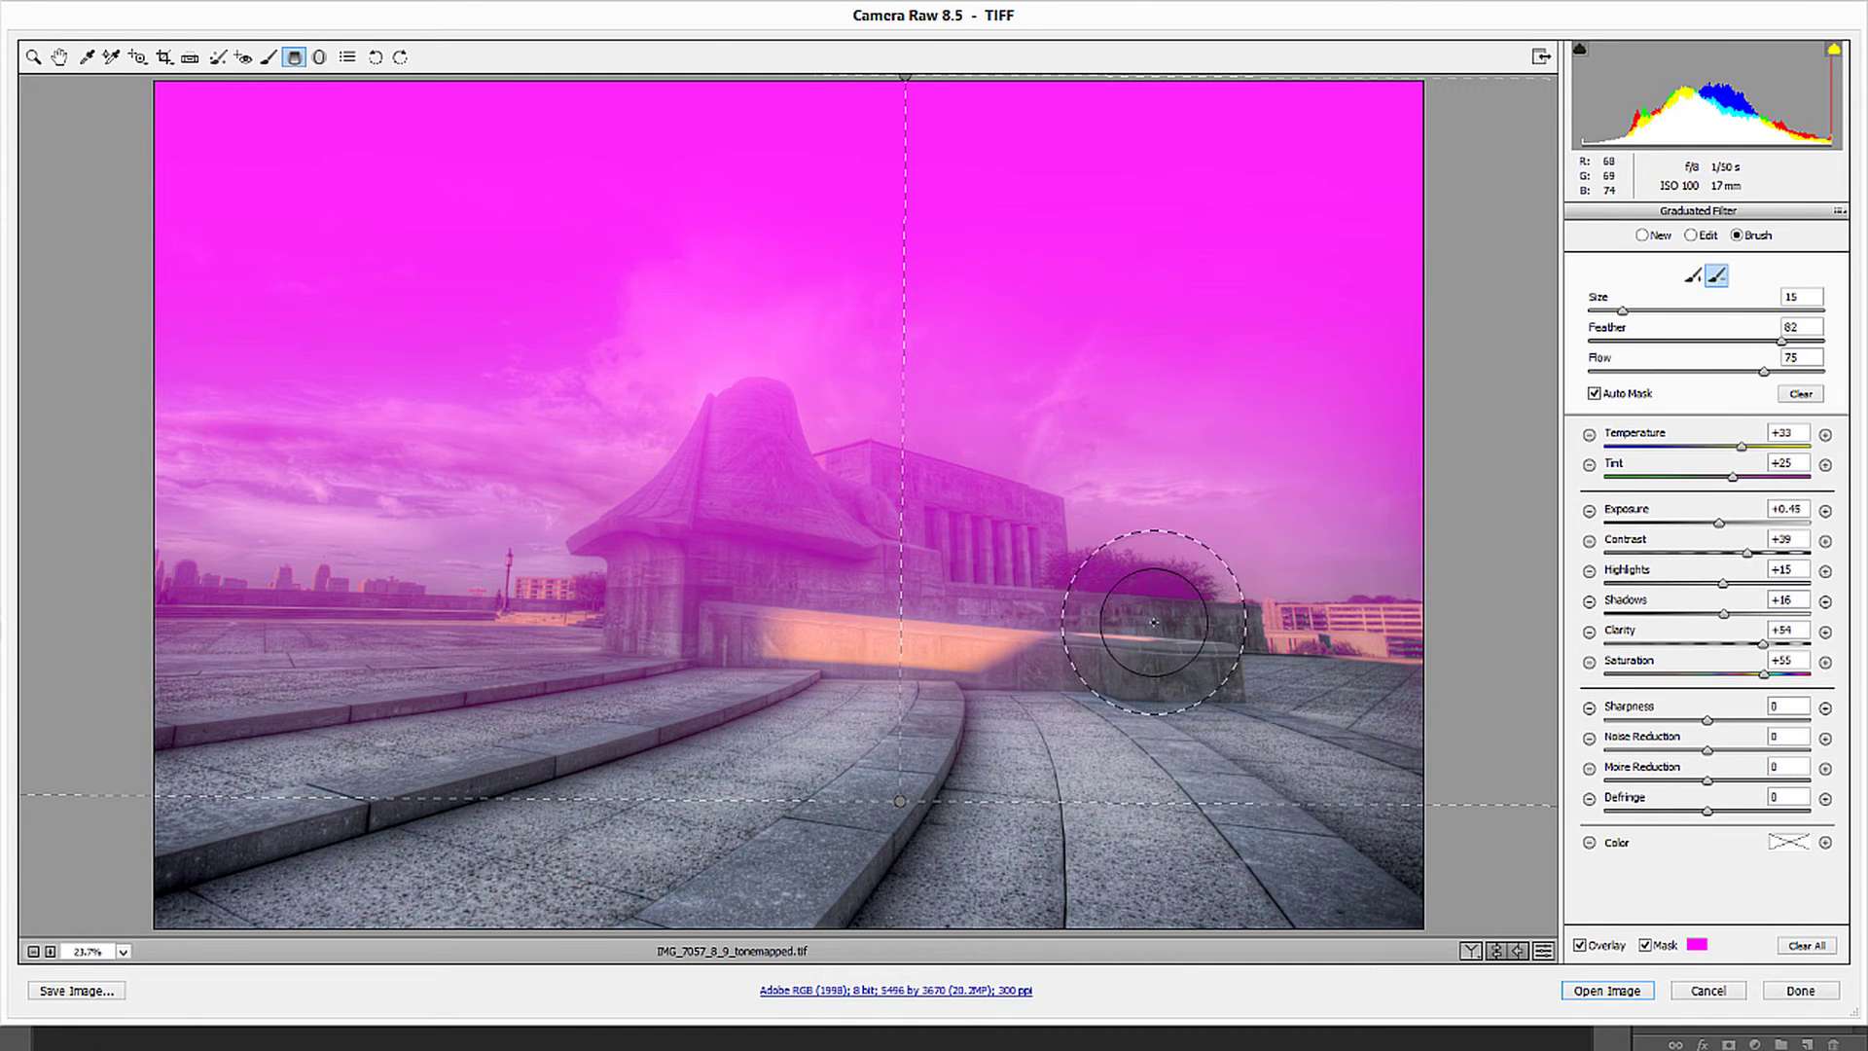
mouse_move(1154, 623)
mouse_down()
mouse_move(1088, 629)
mouse_move(1108, 705)
mouse_move(1110, 615)
mouse_move(1092, 619)
mouse_move(1174, 619)
mouse_move(1029, 639)
mouse_move(1002, 553)
mouse_move(882, 552)
mouse_move(902, 509)
mouse_move(861, 499)
mouse_move(791, 545)
mouse_move(754, 431)
mouse_move(689, 648)
mouse_move(645, 602)
mouse_move(346, 706)
mouse_move(564, 700)
mouse_move(638, 553)
mouse_move(617, 608)
mouse_move(533, 642)
mouse_move(549, 635)
mouse_move(375, 645)
mouse_move(148, 613)
mouse_move(313, 647)
mouse_up()
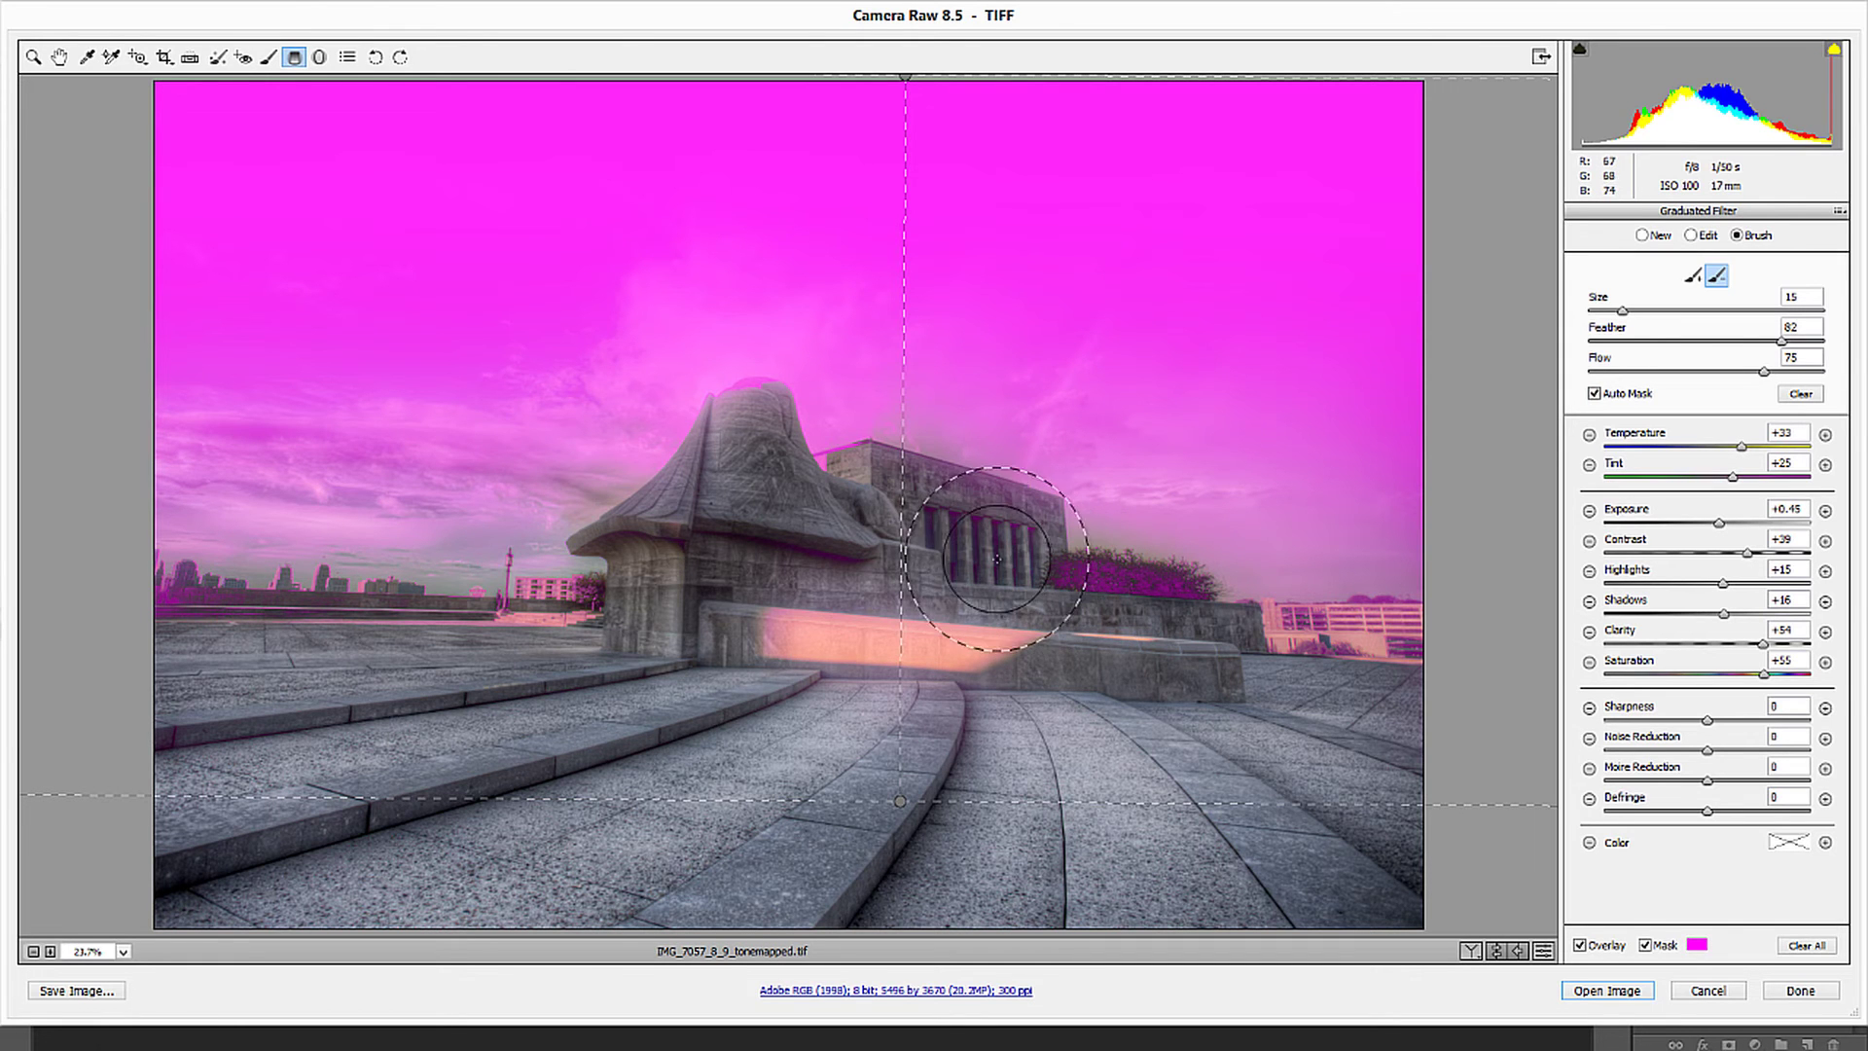
mouse_move(1072, 609)
mouse_down()
mouse_move(1054, 613)
mouse_move(1154, 621)
mouse_up()
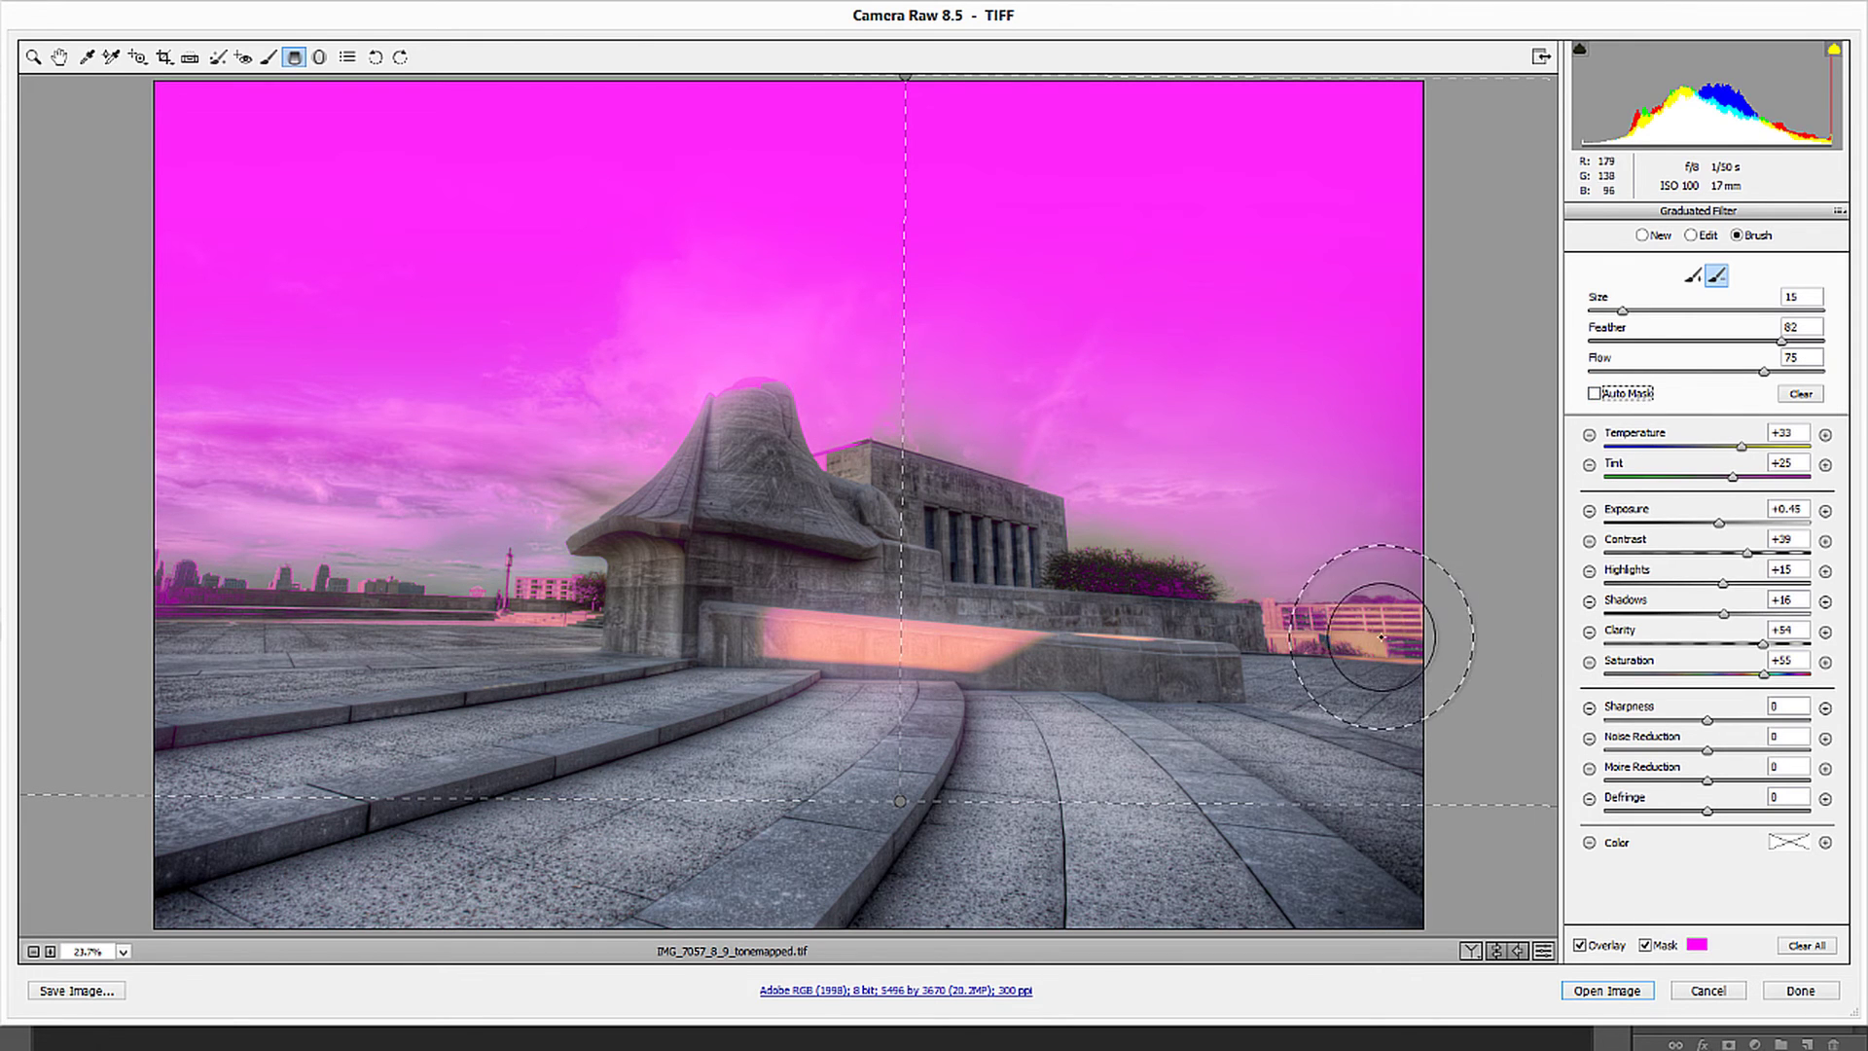
With a smaller brush, erase the filter from the right building, monument edge, horizon buildings and wall, then hide the mask.
key(bracketleft)
key(bracketleft)
key(bracketleft)
key(bracketleft)
key(bracketleft)
key(bracketleft)
key(bracketleft)
key(bracketleft)
key(bracketleft)
key(bracketleft)
mouse_move(1391, 640)
mouse_down()
mouse_move(1284, 644)
mouse_move(1299, 639)
mouse_up()
drag(1086, 590, 1106, 597)
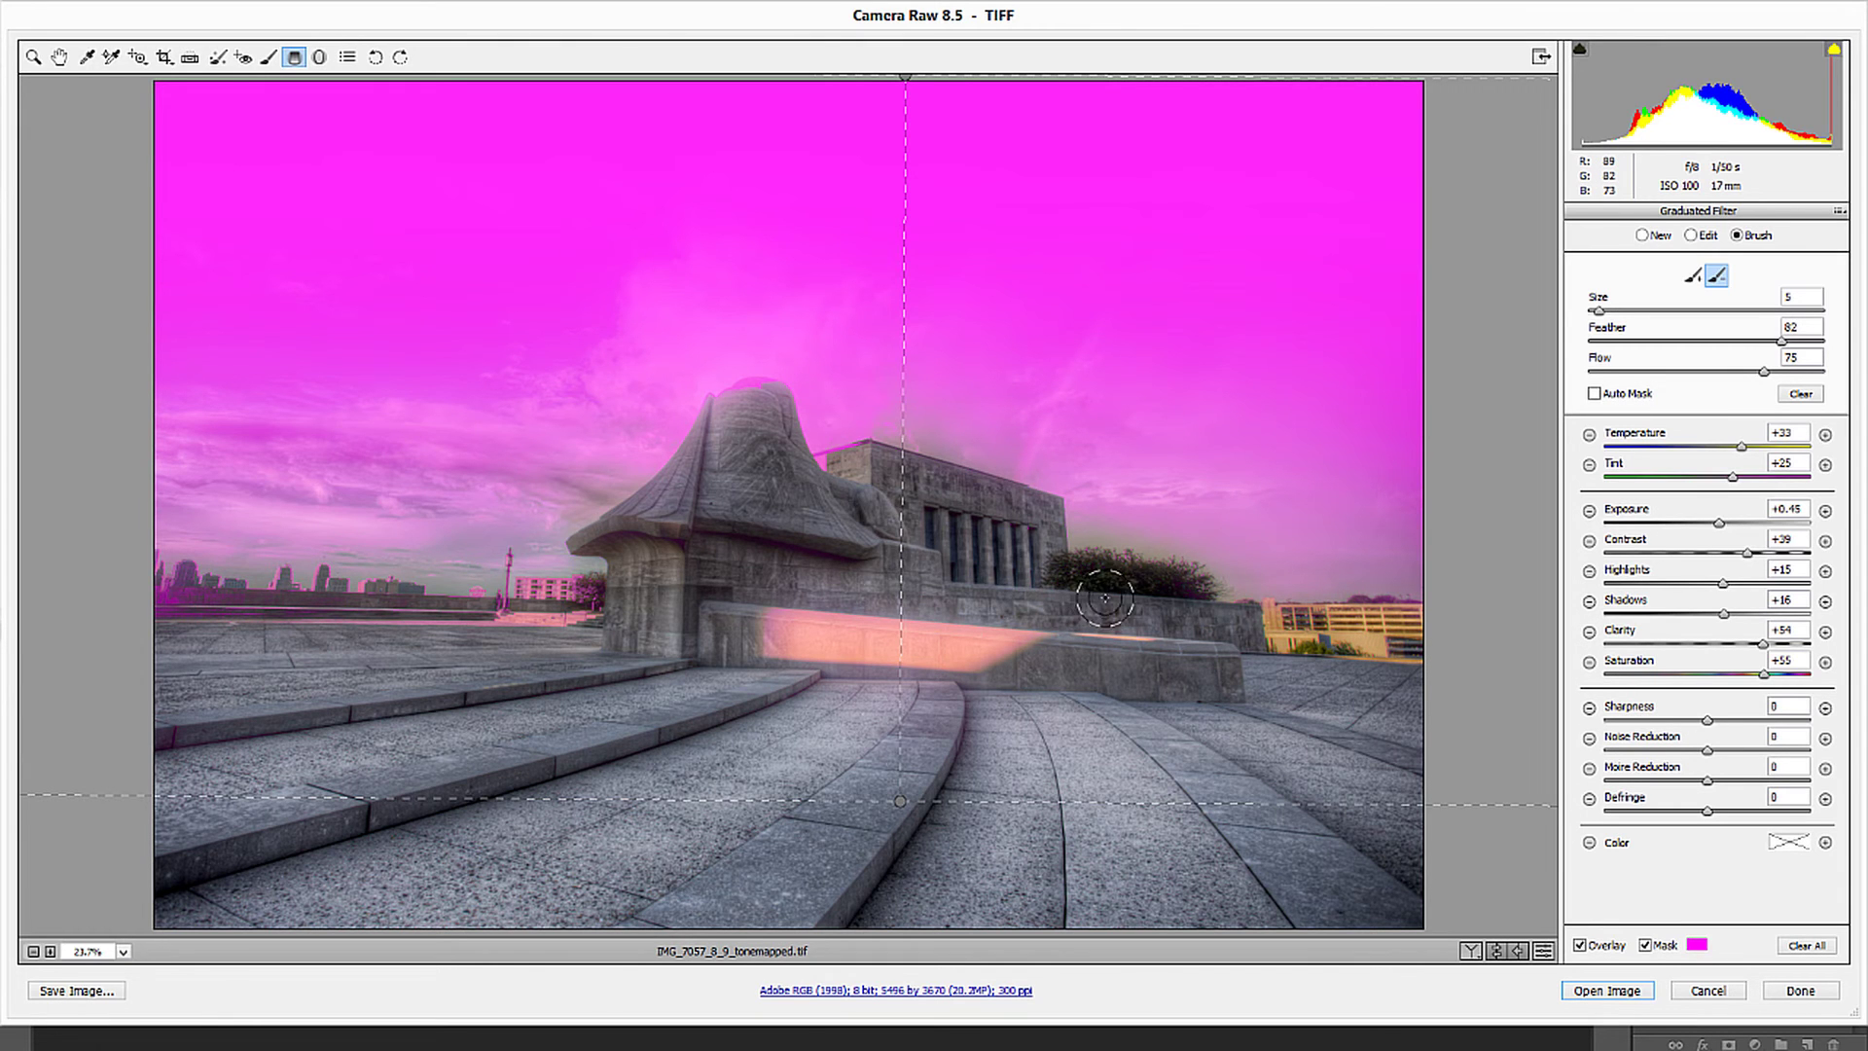
mouse_move(855, 465)
mouse_down()
mouse_move(817, 470)
mouse_move(857, 465)
mouse_move(759, 397)
mouse_move(697, 466)
mouse_up()
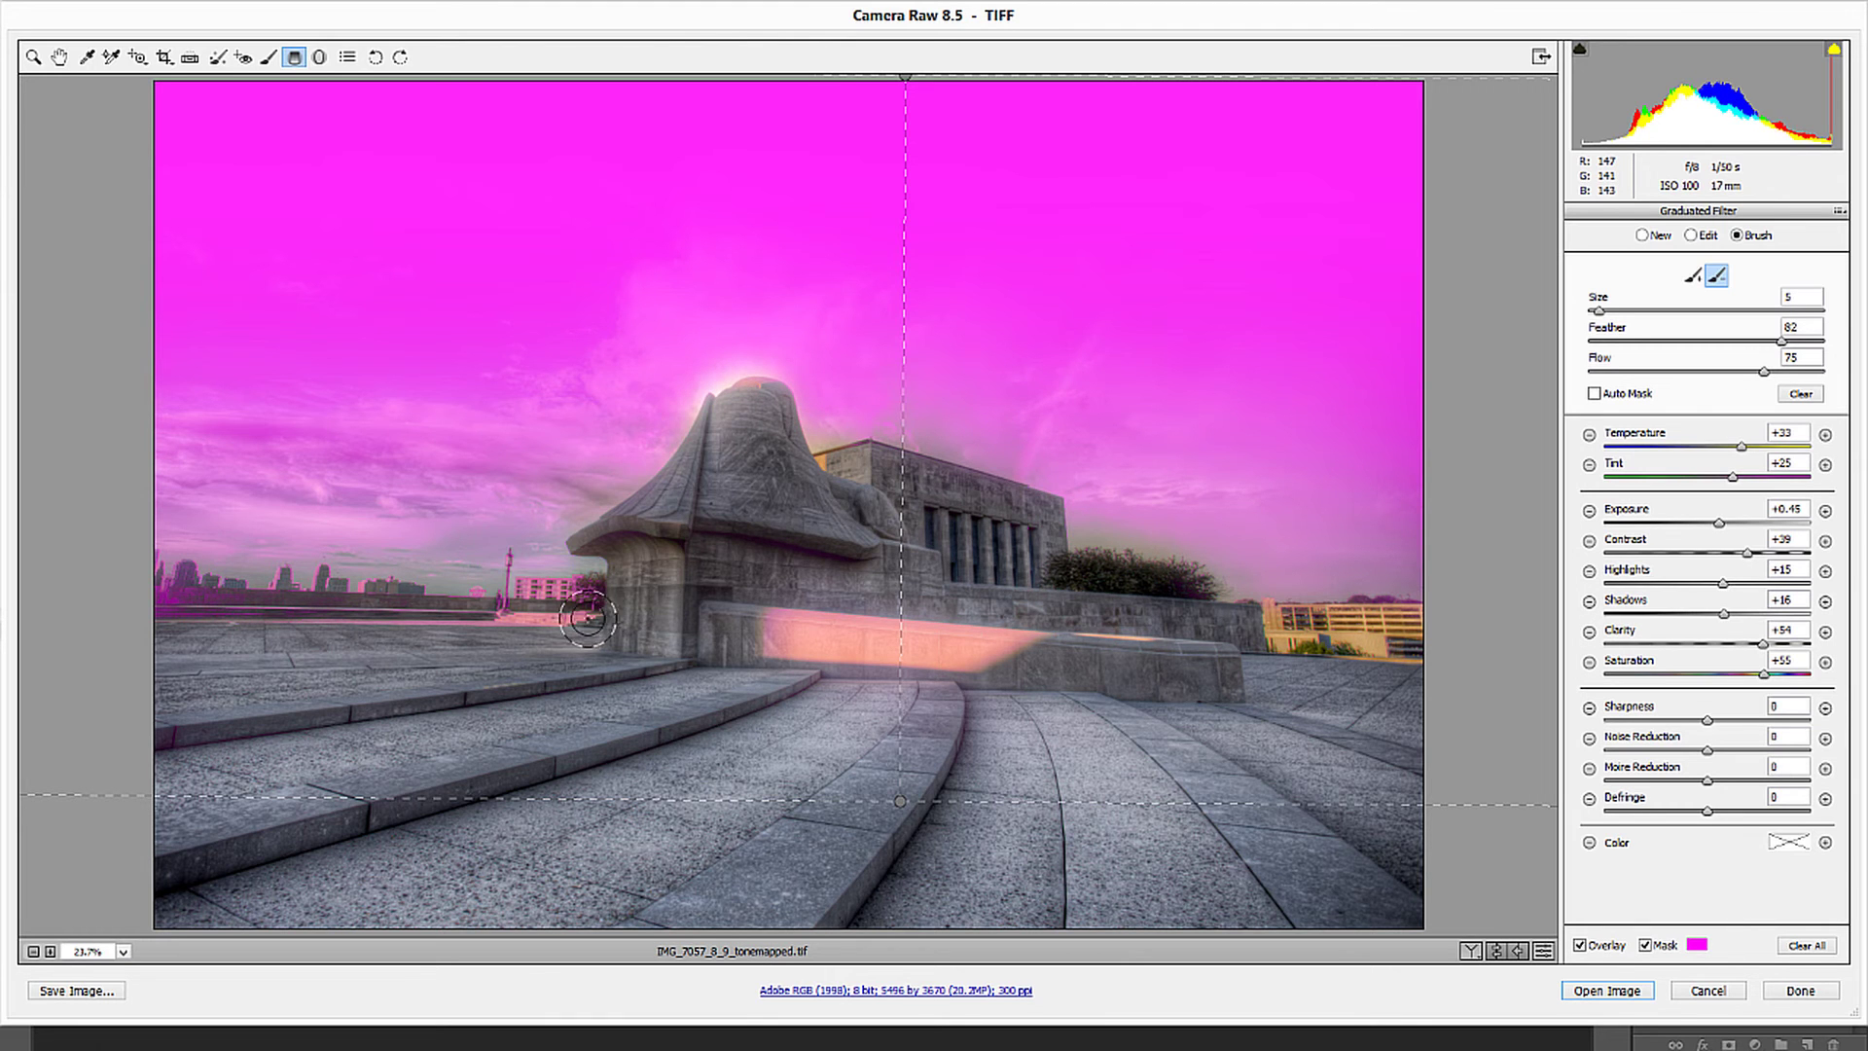
mouse_move(587, 616)
mouse_down()
mouse_move(512, 611)
mouse_move(594, 608)
mouse_move(137, 605)
mouse_up()
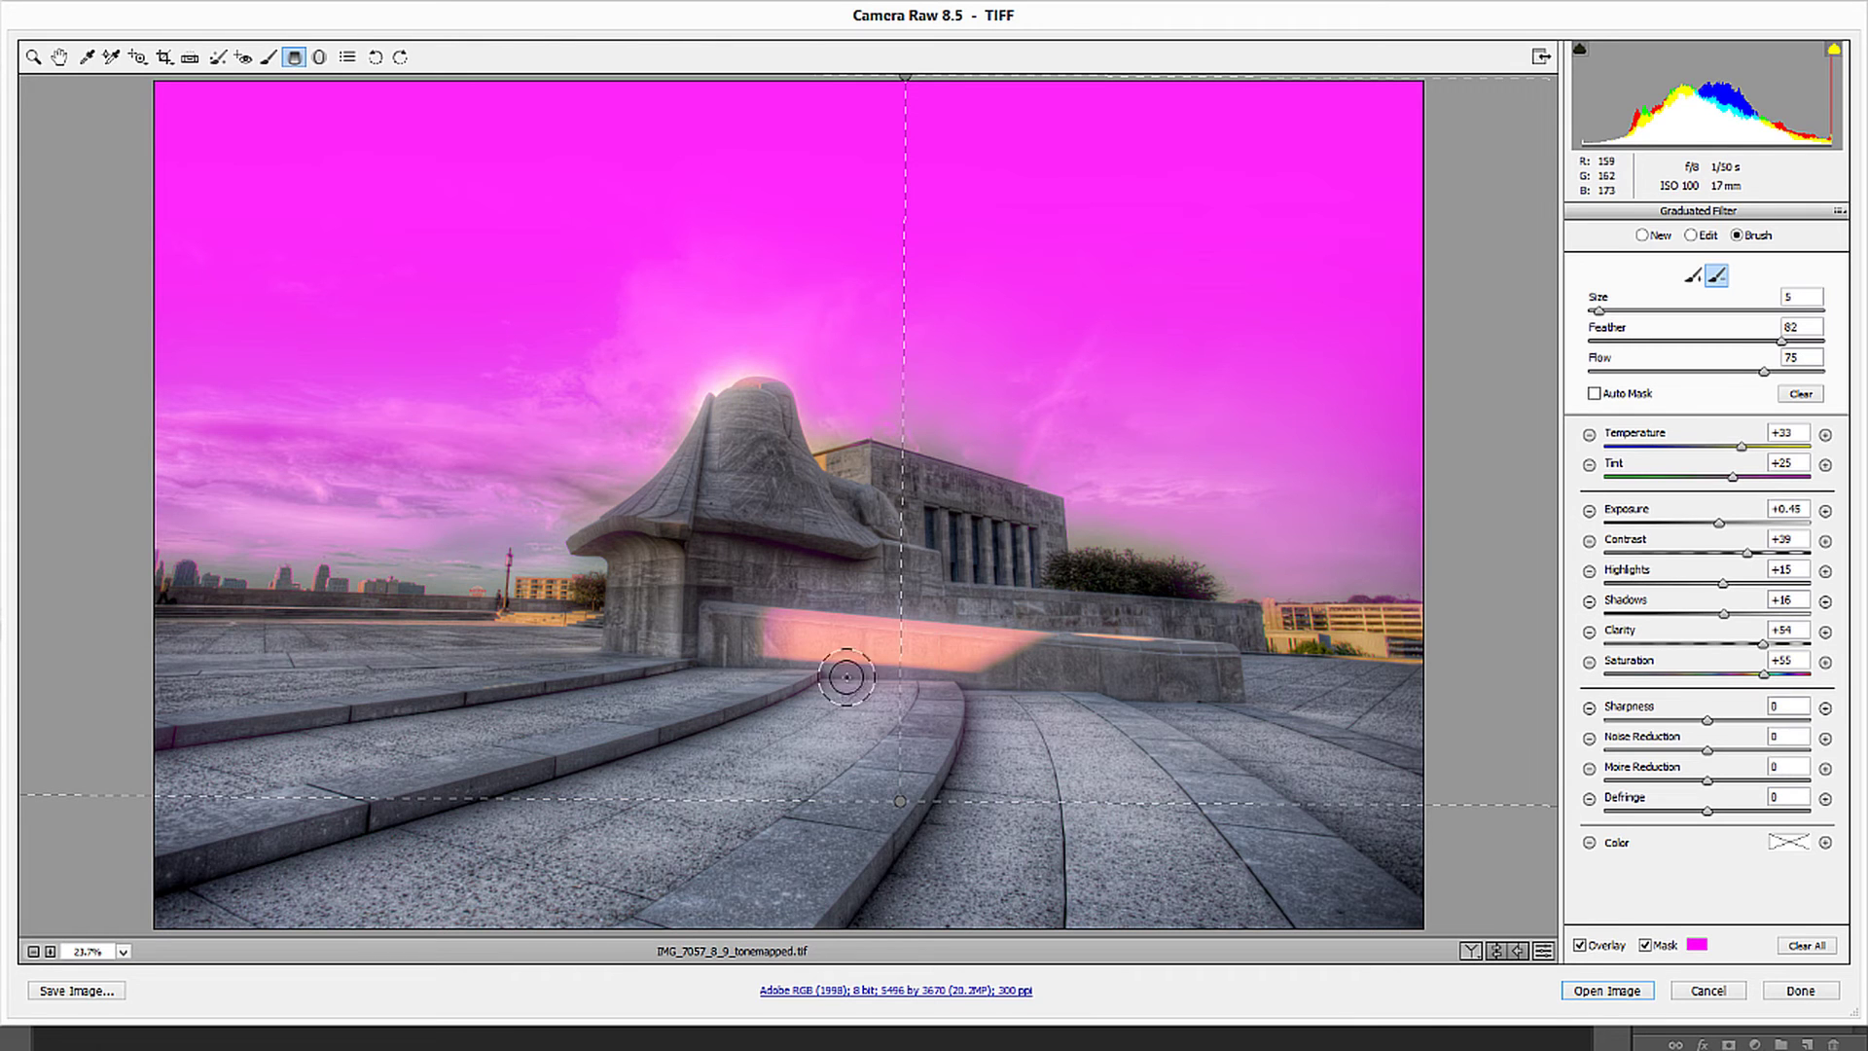
drag(801, 630, 1021, 641)
key(bracketright)
key(bracketright)
key(bracketright)
key(bracketright)
key(bracketright)
key(bracketright)
key(bracketright)
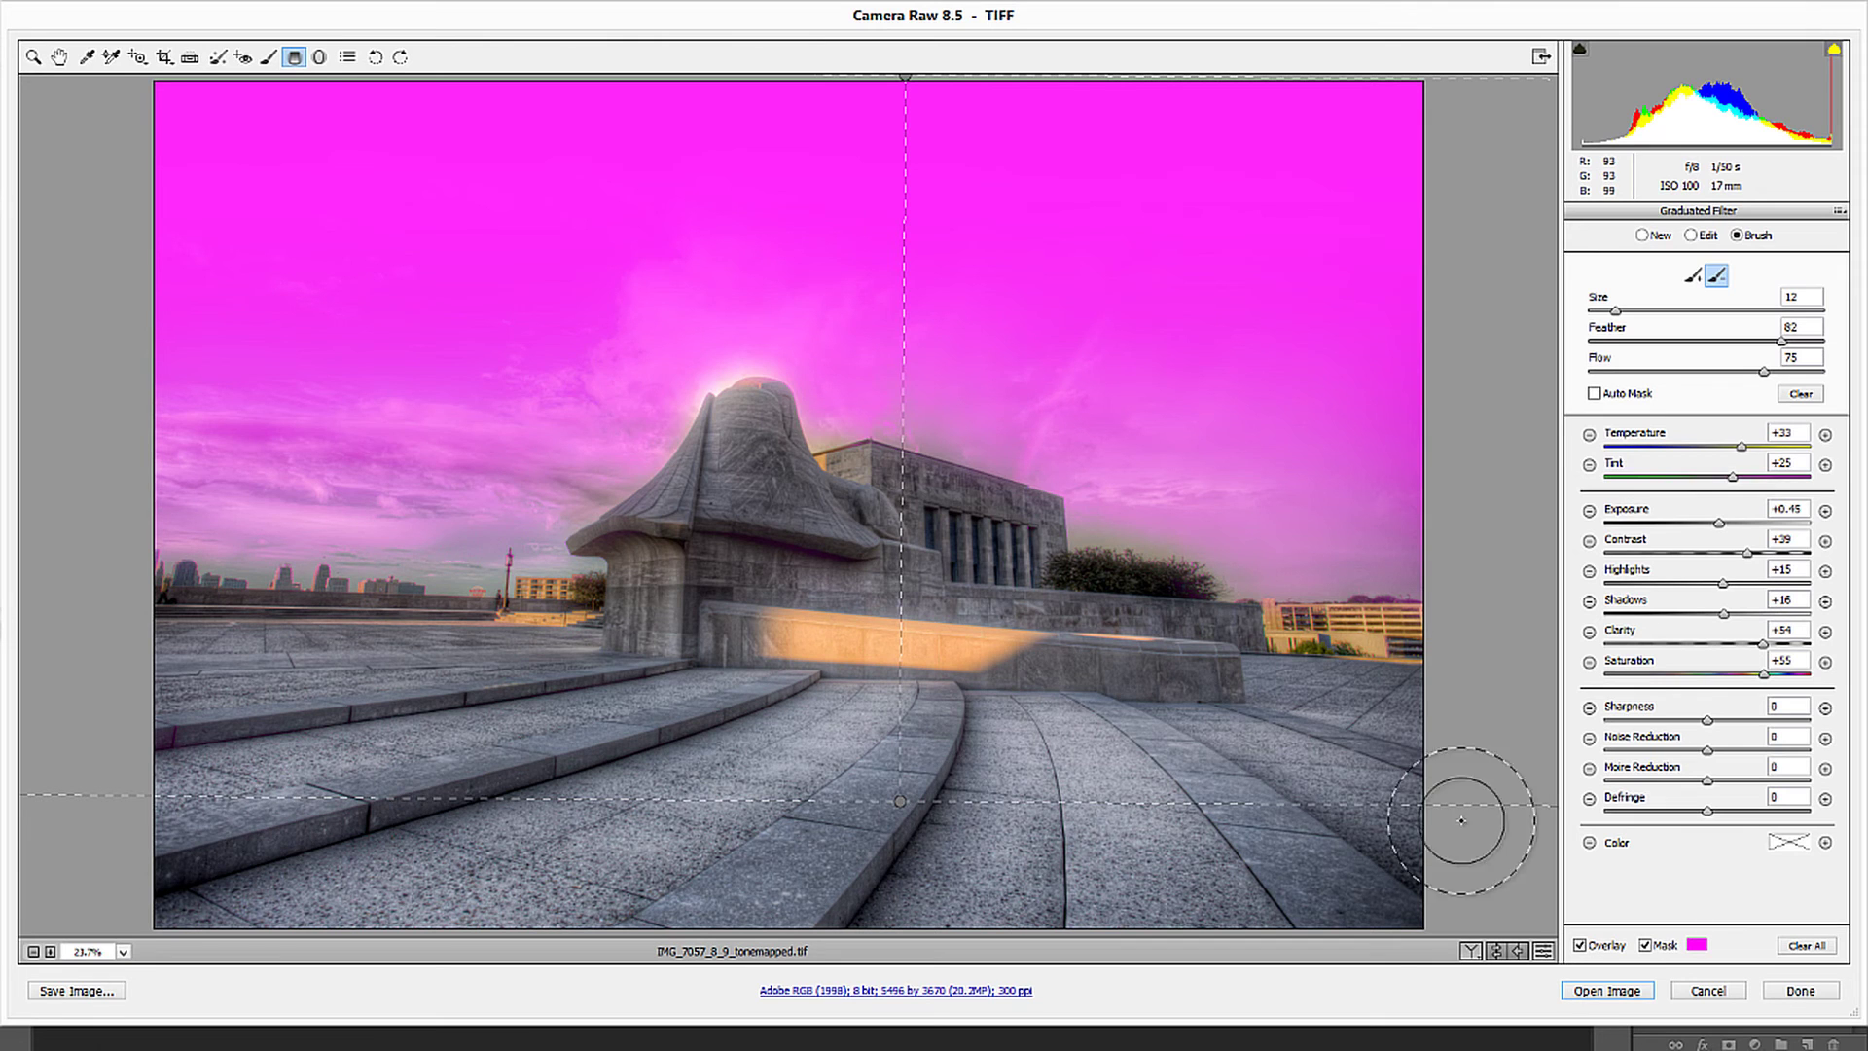
click(1646, 945)
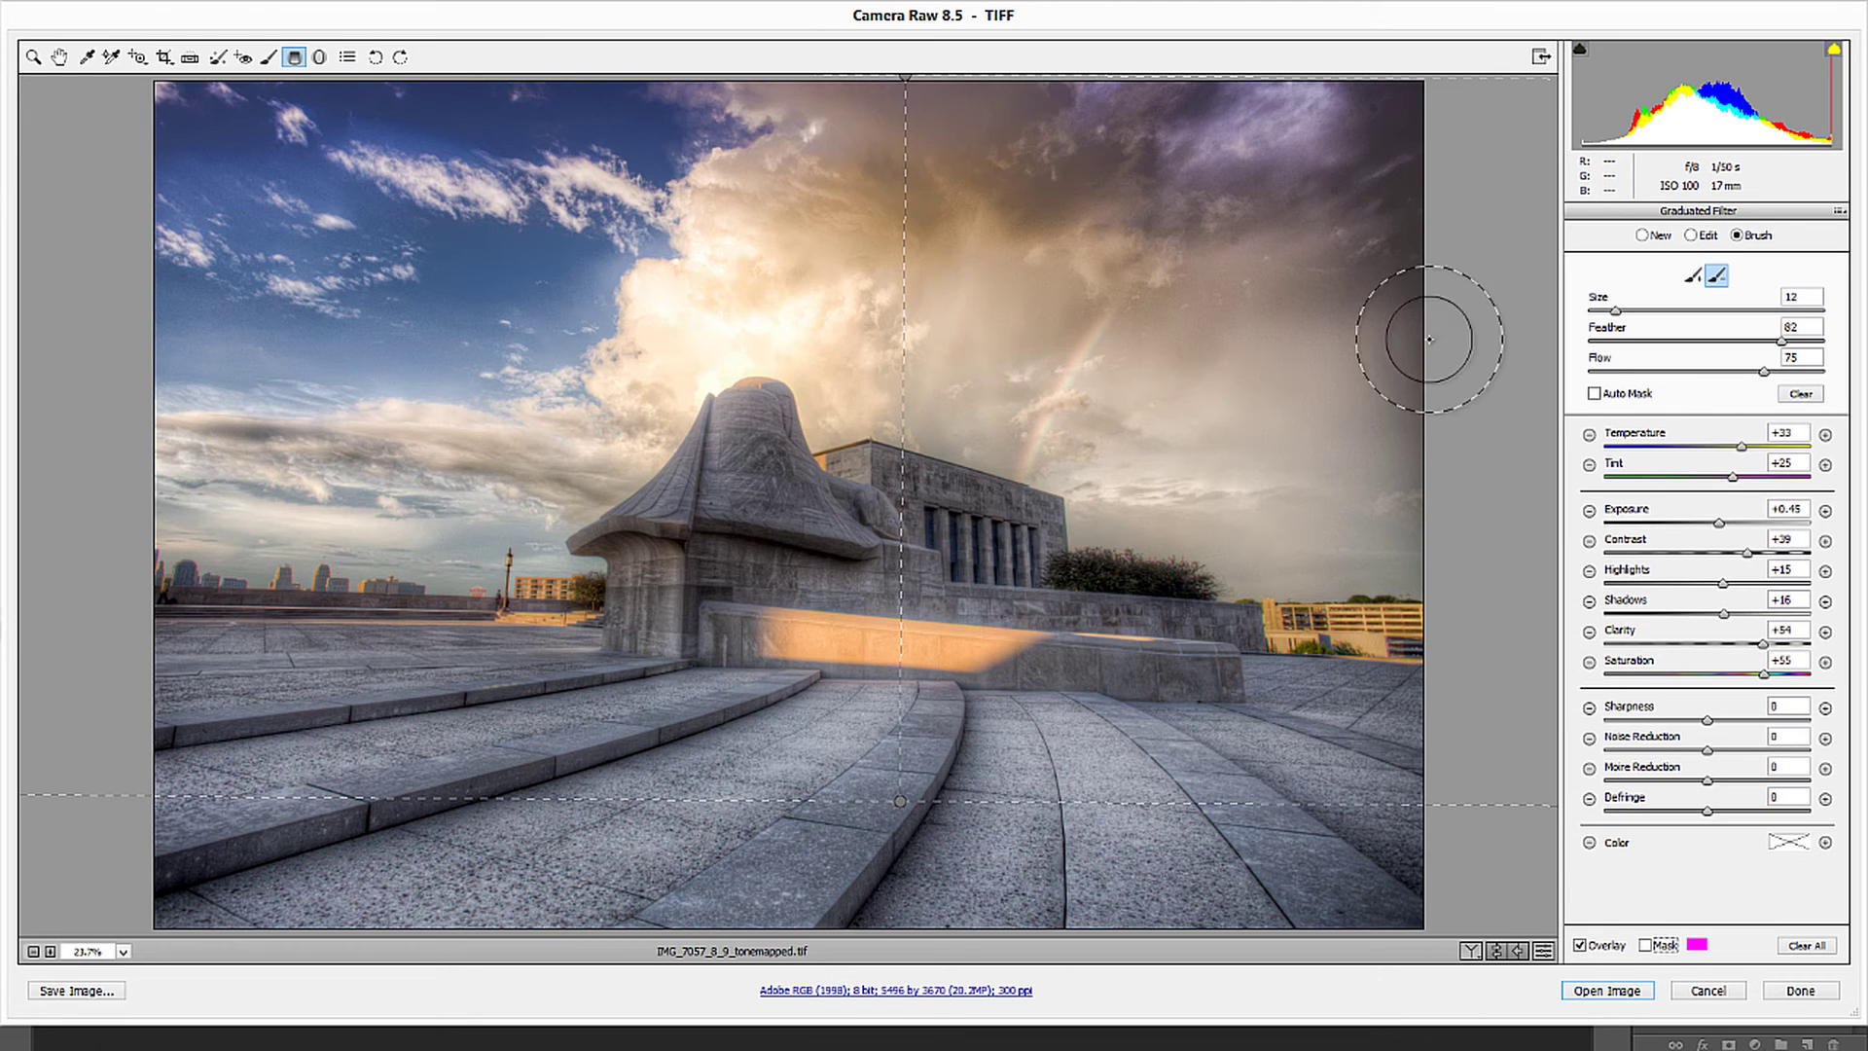
Draw a new bottom-up graduated filter set to Temperature +44, Saturation -40, Clarity +52, Exposure -0.25.
click(1654, 235)
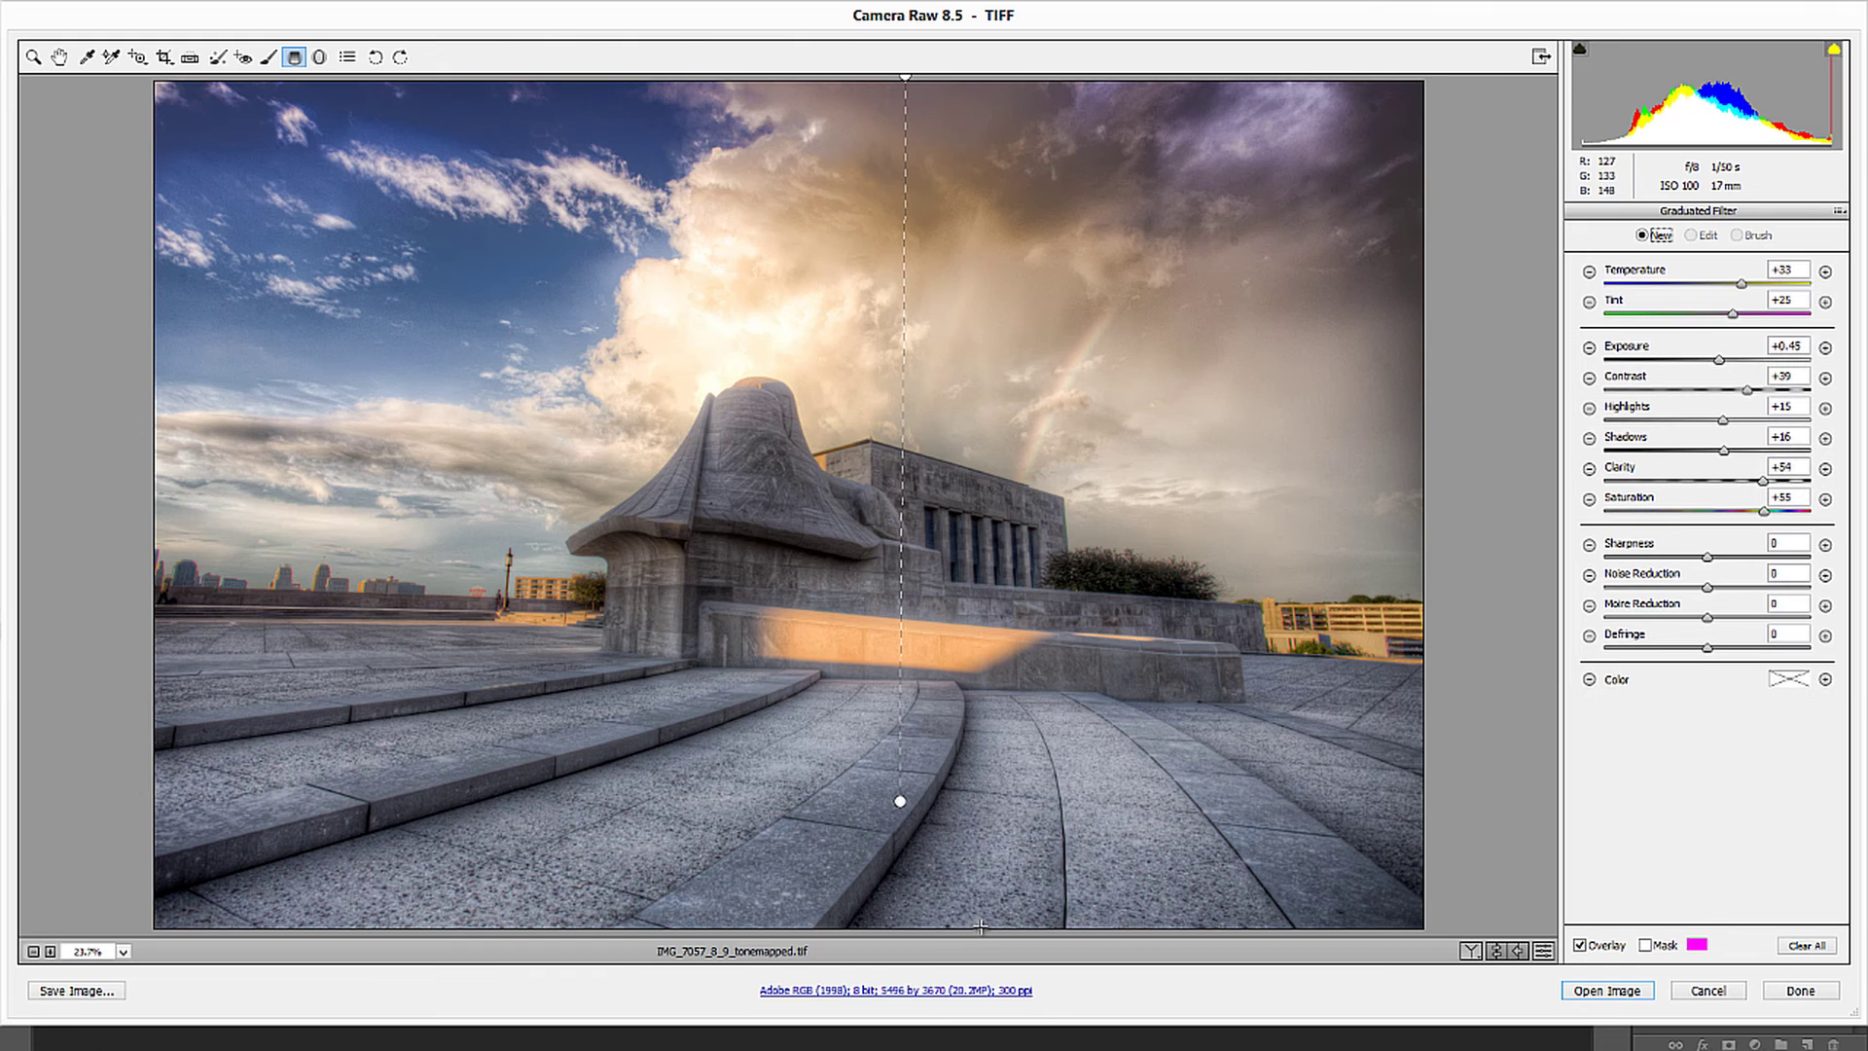
drag(978, 932, 985, 176)
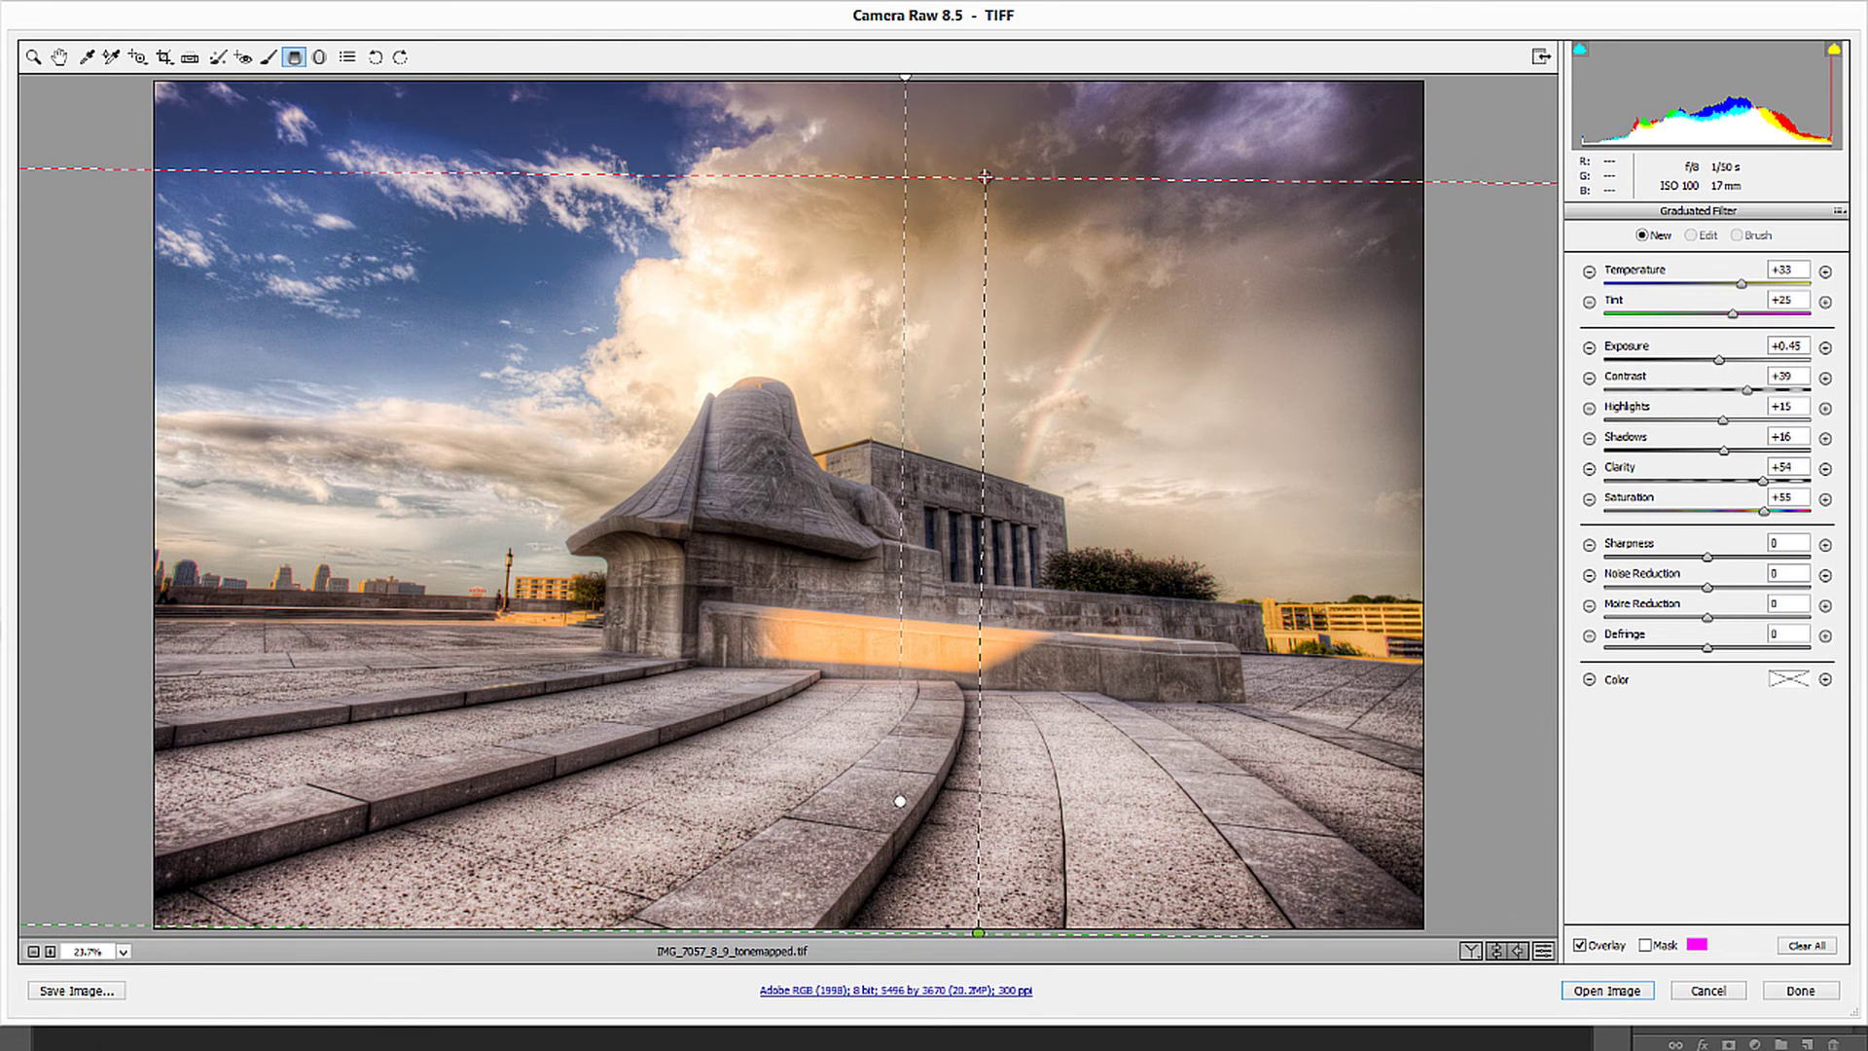
click(1825, 273)
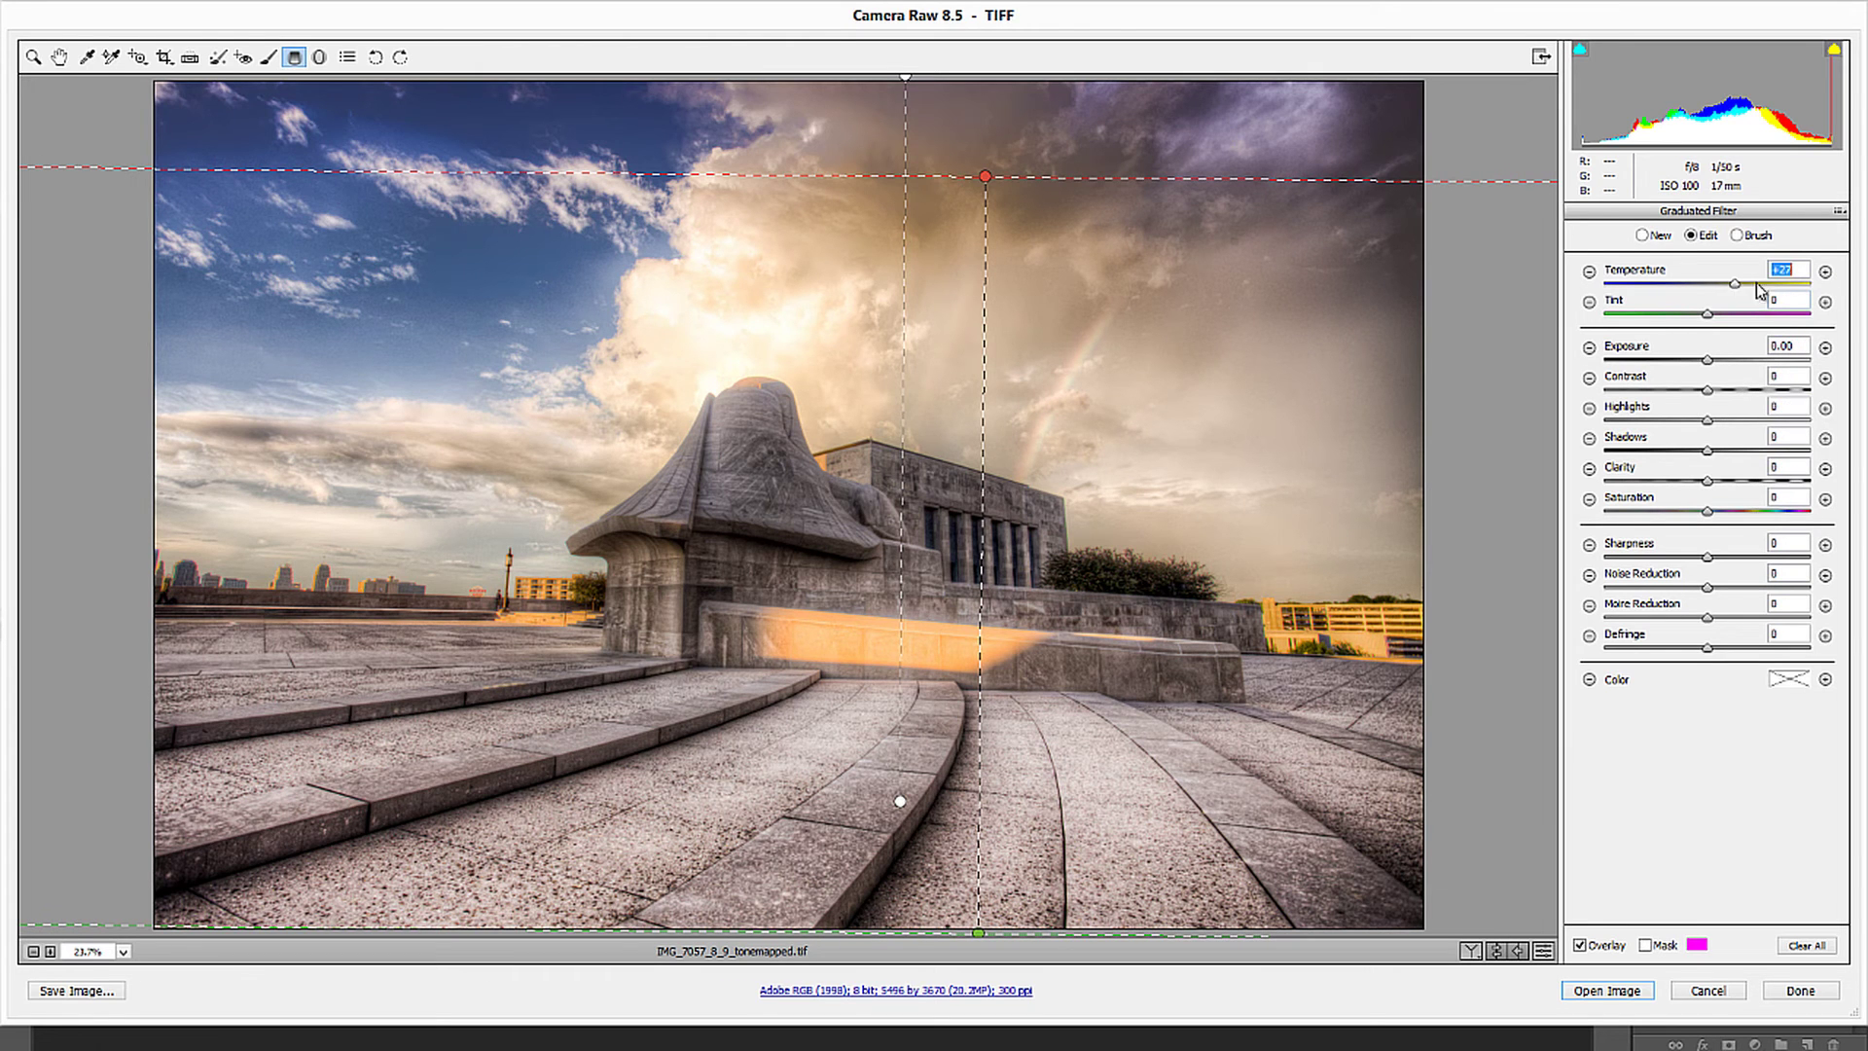
click(1752, 284)
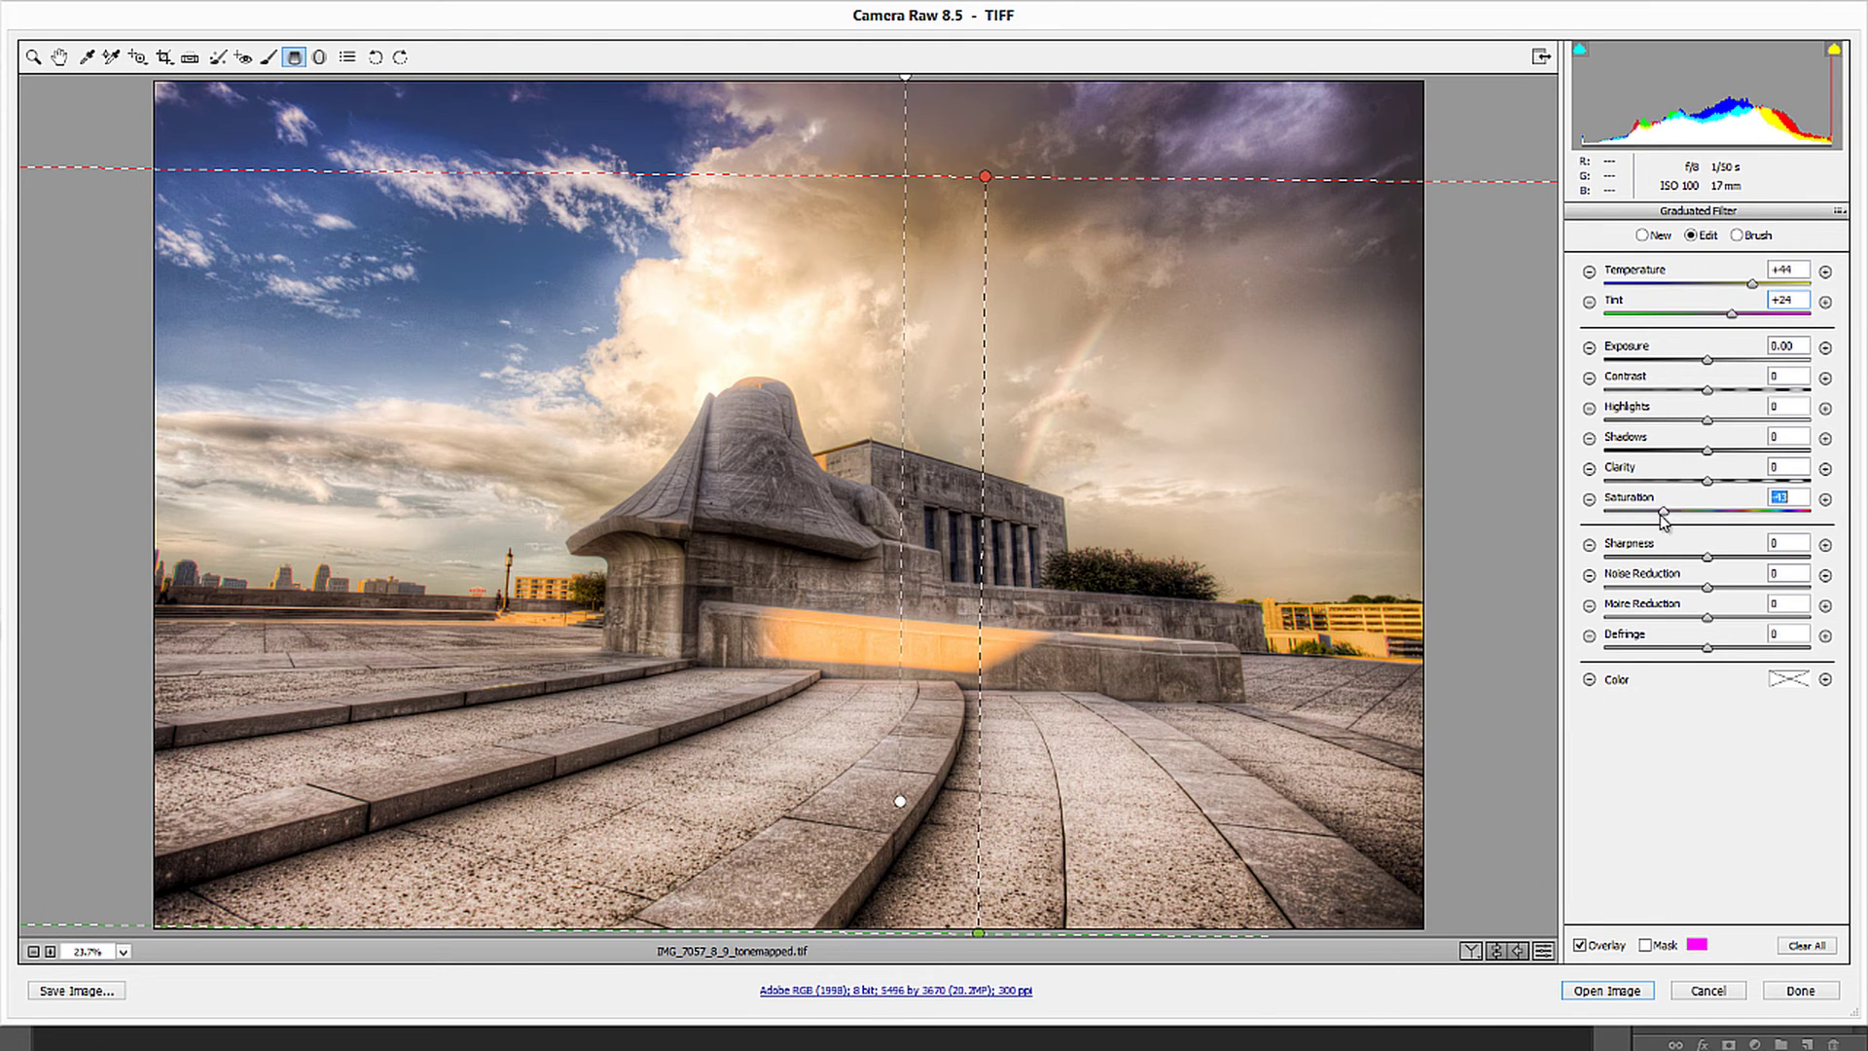
drag(1662, 519, 1653, 521)
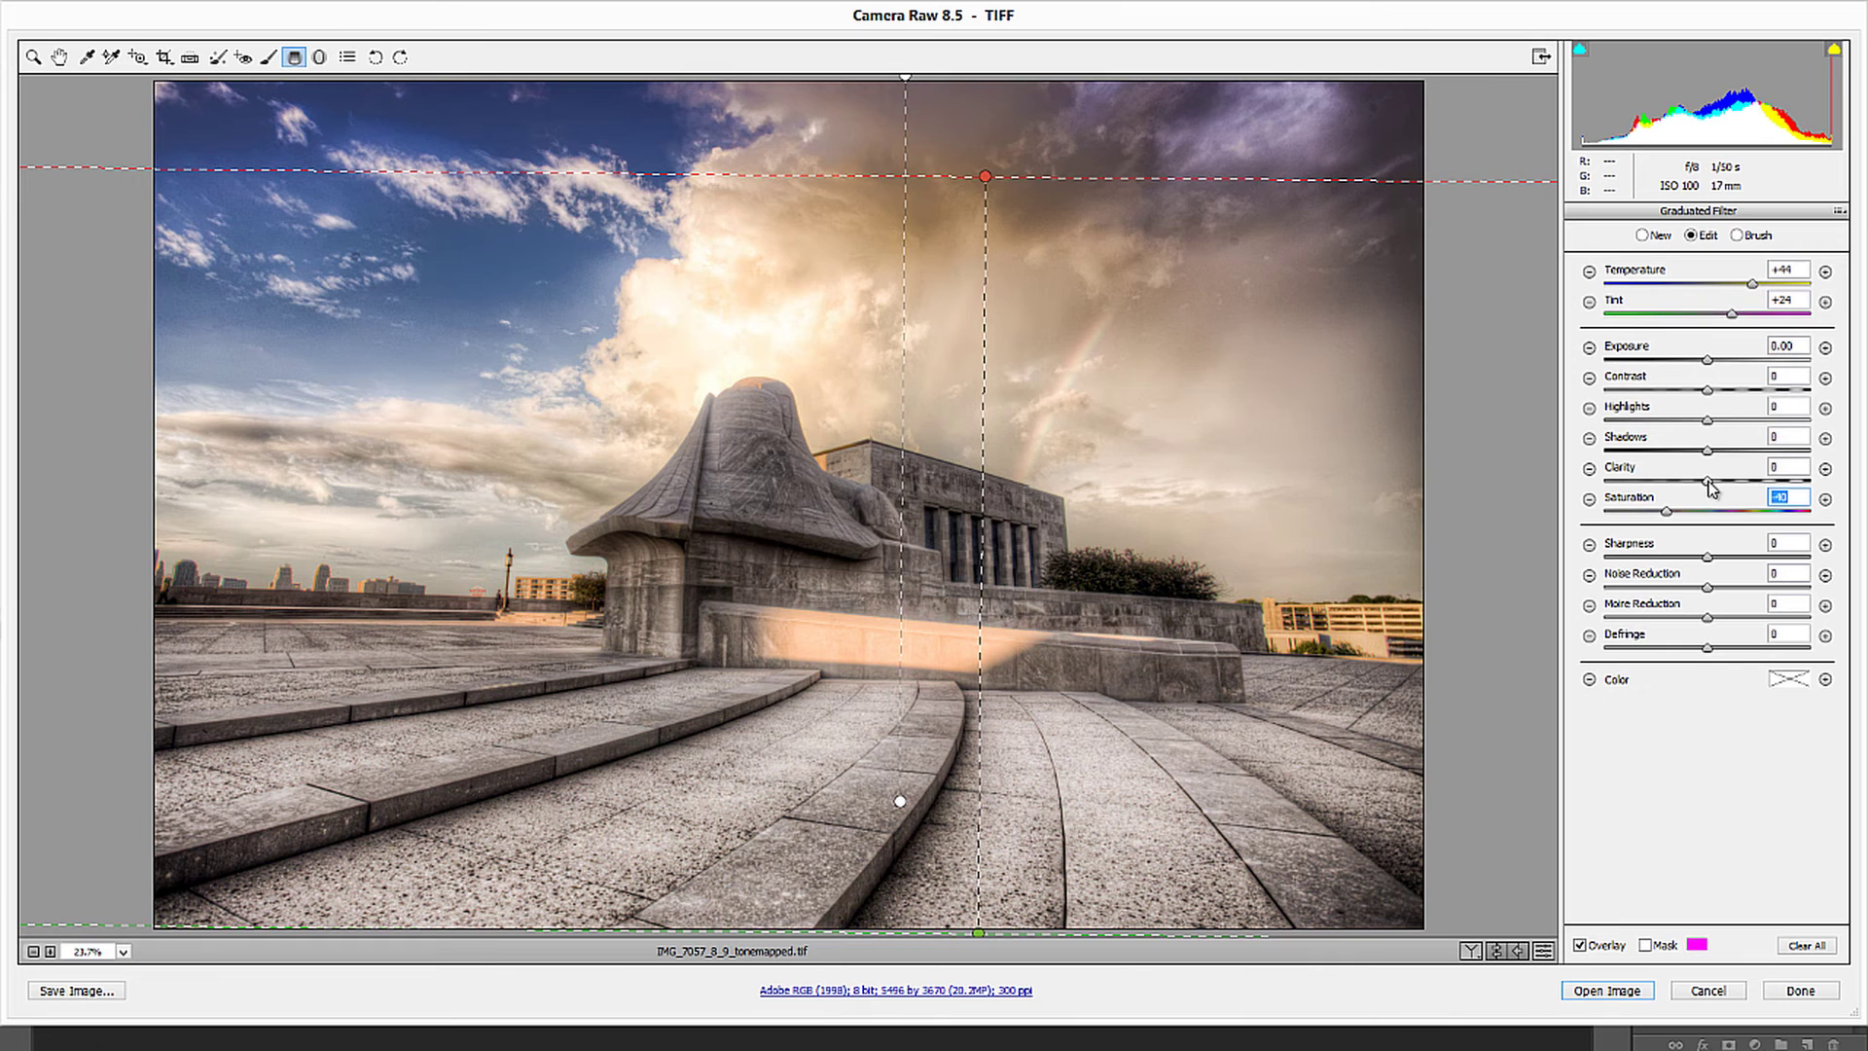
drag(1723, 487, 1740, 425)
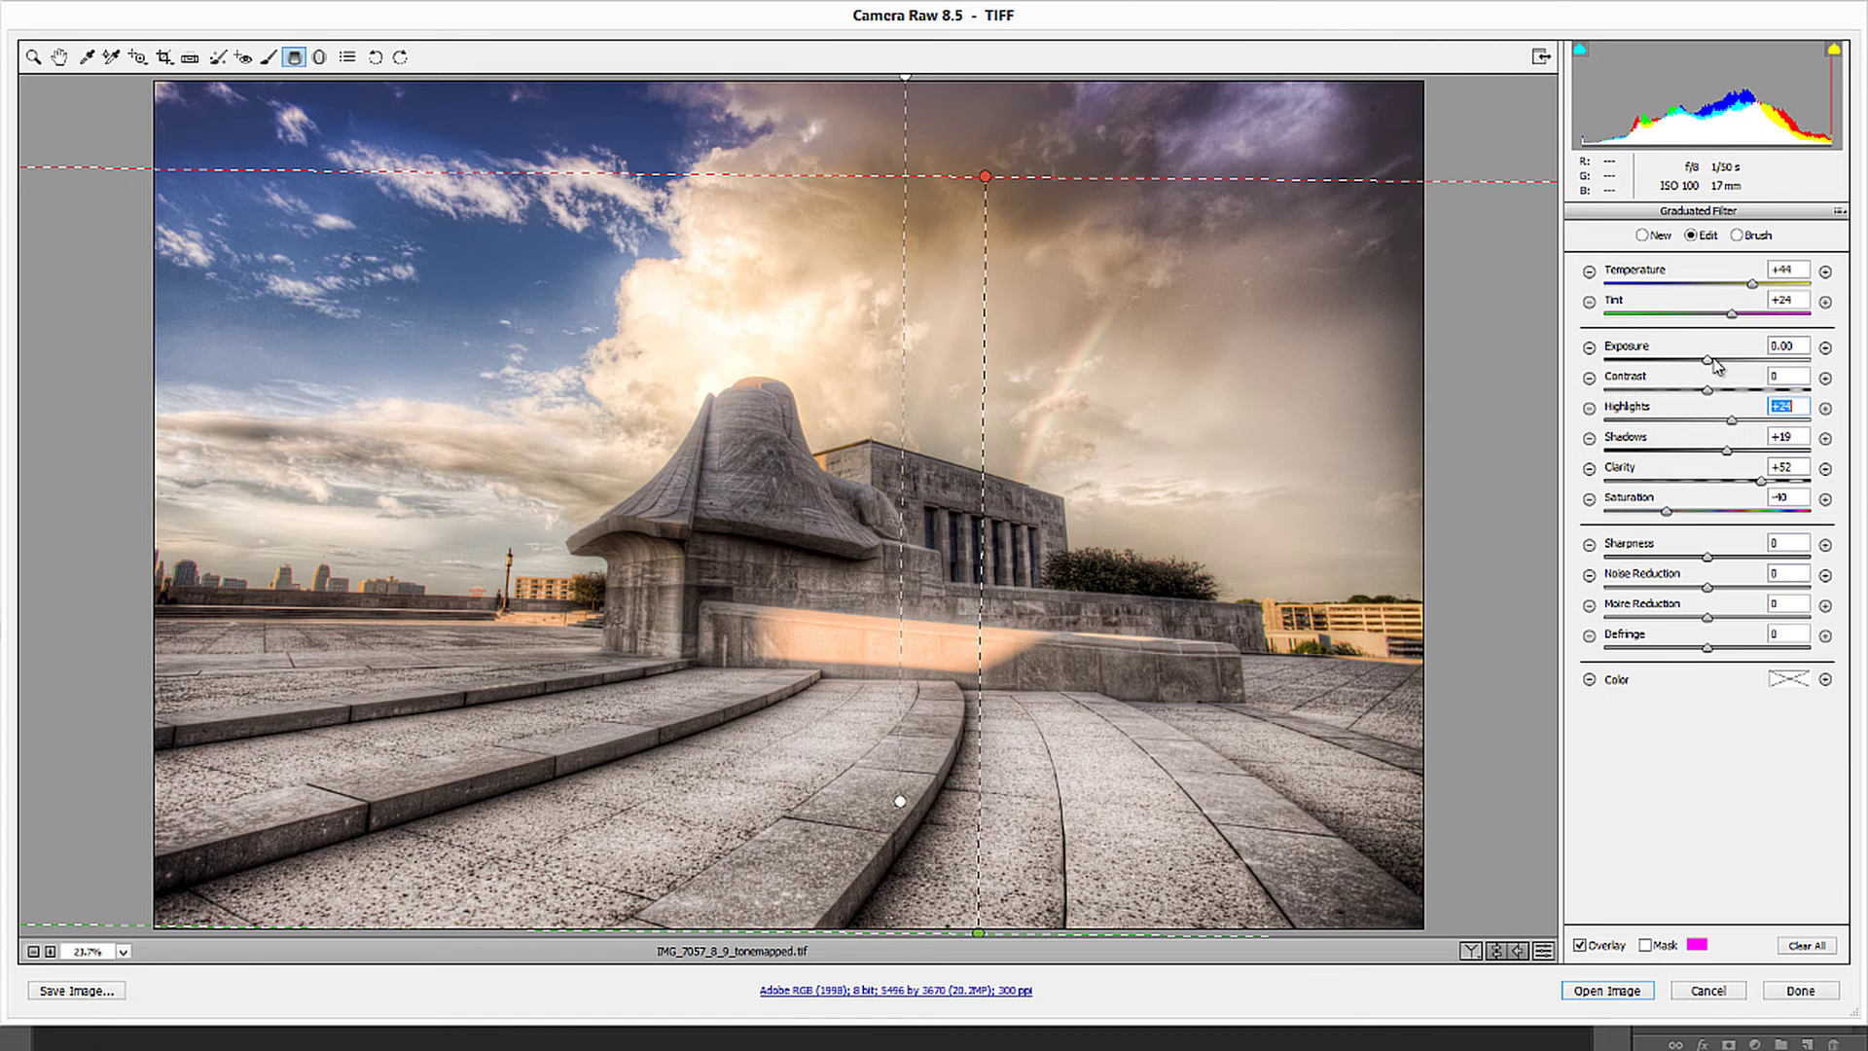
drag(1704, 364, 1734, 392)
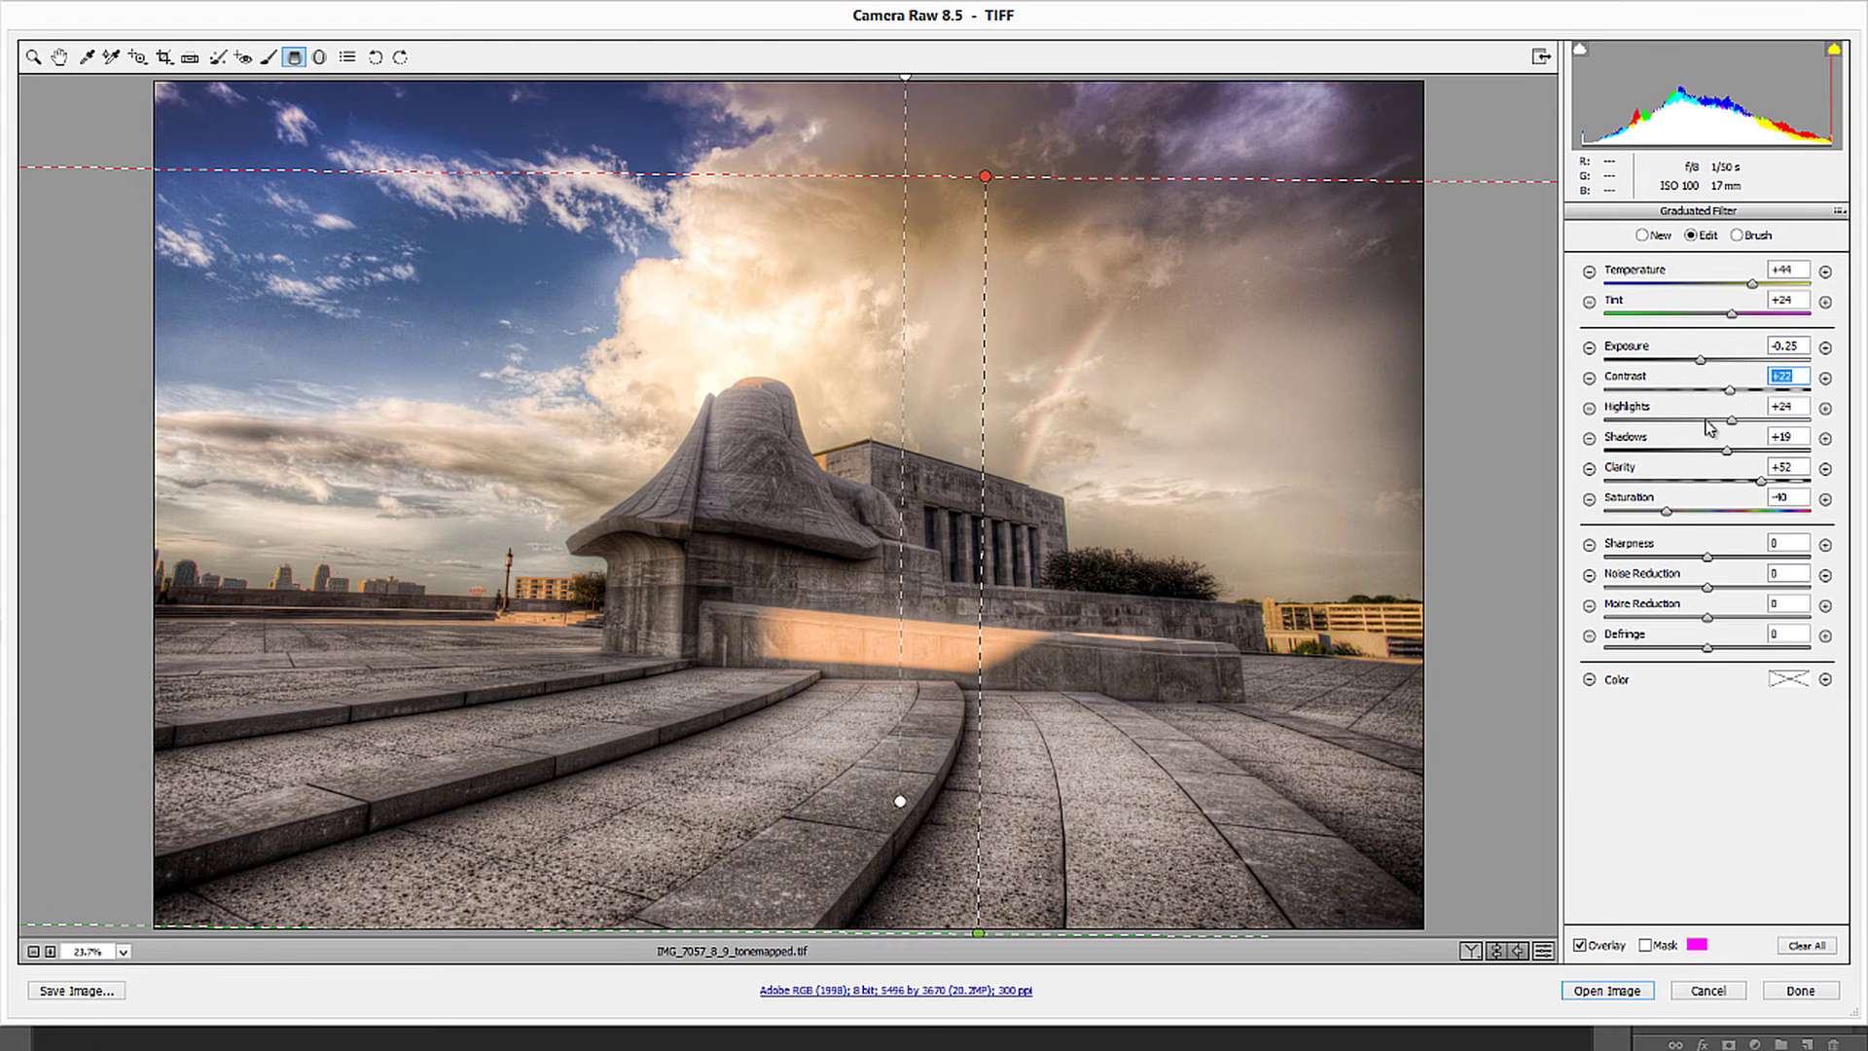
Brush the second filter off the sky with Auto Mask, then clear the spot above the tower at size 5.
click(1738, 235)
click(1645, 945)
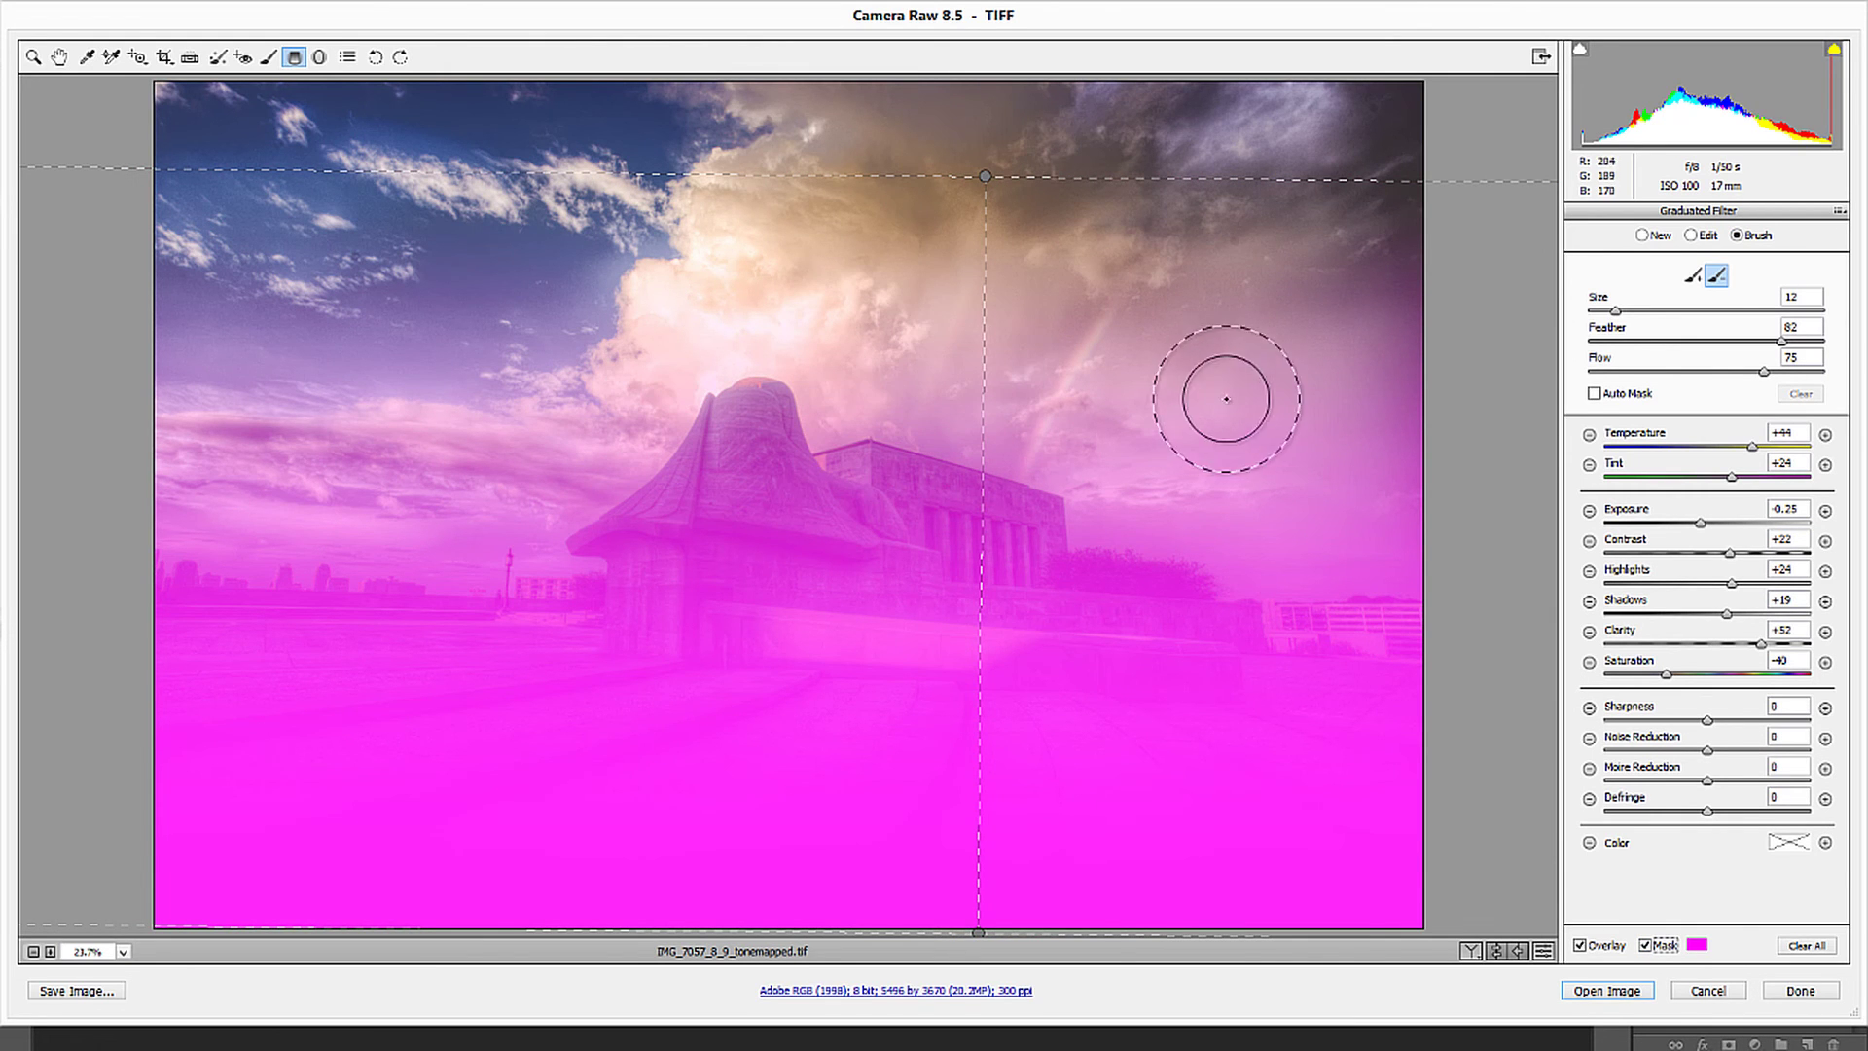
click(1596, 394)
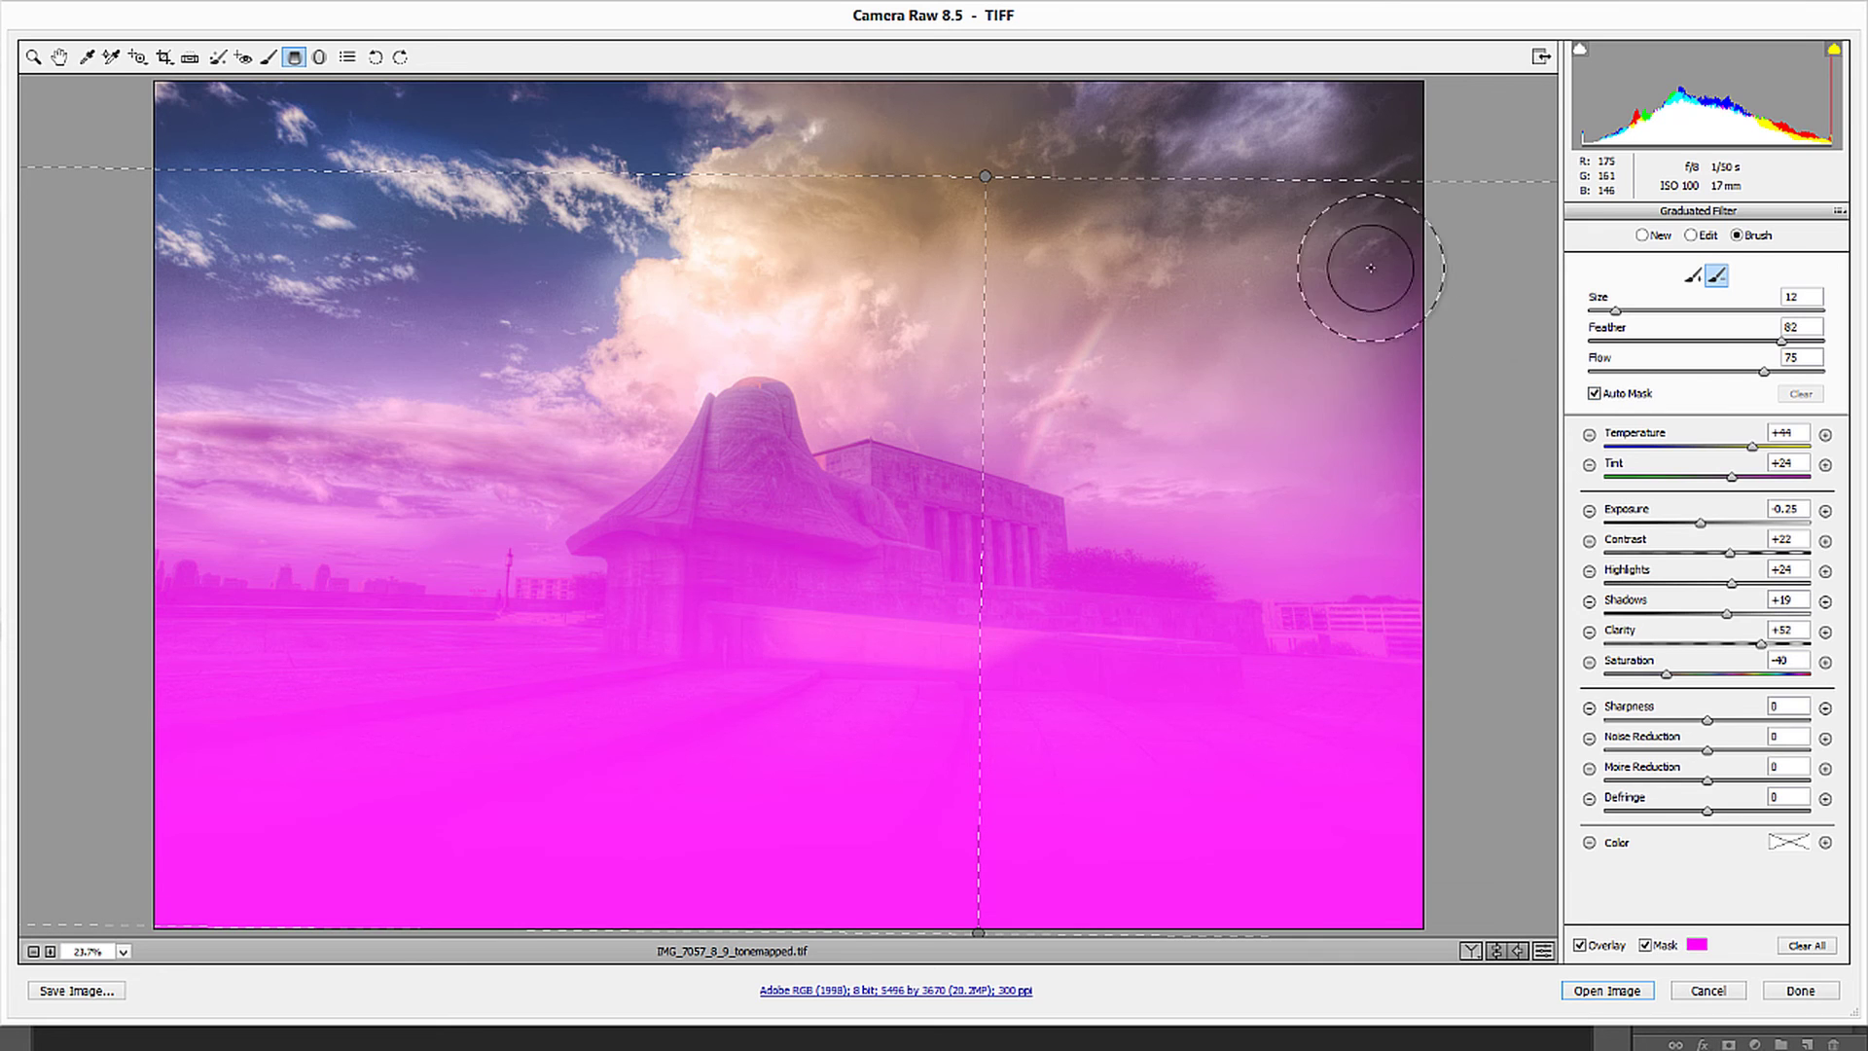
mouse_move(1334, 258)
mouse_down()
mouse_move(1377, 442)
mouse_move(1369, 282)
mouse_move(1217, 404)
mouse_move(1306, 545)
mouse_move(1371, 515)
mouse_move(1419, 529)
mouse_move(1401, 545)
mouse_move(1291, 540)
mouse_move(1104, 490)
mouse_move(1089, 402)
mouse_move(942, 390)
mouse_move(1192, 338)
mouse_move(1235, 260)
mouse_move(1014, 403)
mouse_move(931, 421)
mouse_move(827, 398)
mouse_move(761, 304)
mouse_move(669, 363)
mouse_move(539, 537)
mouse_move(402, 434)
mouse_move(228, 432)
mouse_move(415, 481)
mouse_move(157, 454)
mouse_move(209, 446)
mouse_move(227, 369)
mouse_move(216, 511)
mouse_move(241, 528)
mouse_move(235, 469)
mouse_move(163, 361)
mouse_move(236, 447)
mouse_move(348, 343)
mouse_move(537, 309)
mouse_move(430, 432)
mouse_move(635, 292)
mouse_move(526, 356)
mouse_move(501, 439)
mouse_move(358, 502)
mouse_move(226, 507)
mouse_move(398, 503)
mouse_move(248, 502)
mouse_move(344, 481)
mouse_move(208, 482)
mouse_move(445, 526)
mouse_move(451, 544)
mouse_move(513, 474)
mouse_move(578, 465)
mouse_move(625, 368)
mouse_move(603, 488)
mouse_move(542, 505)
mouse_move(694, 347)
mouse_up()
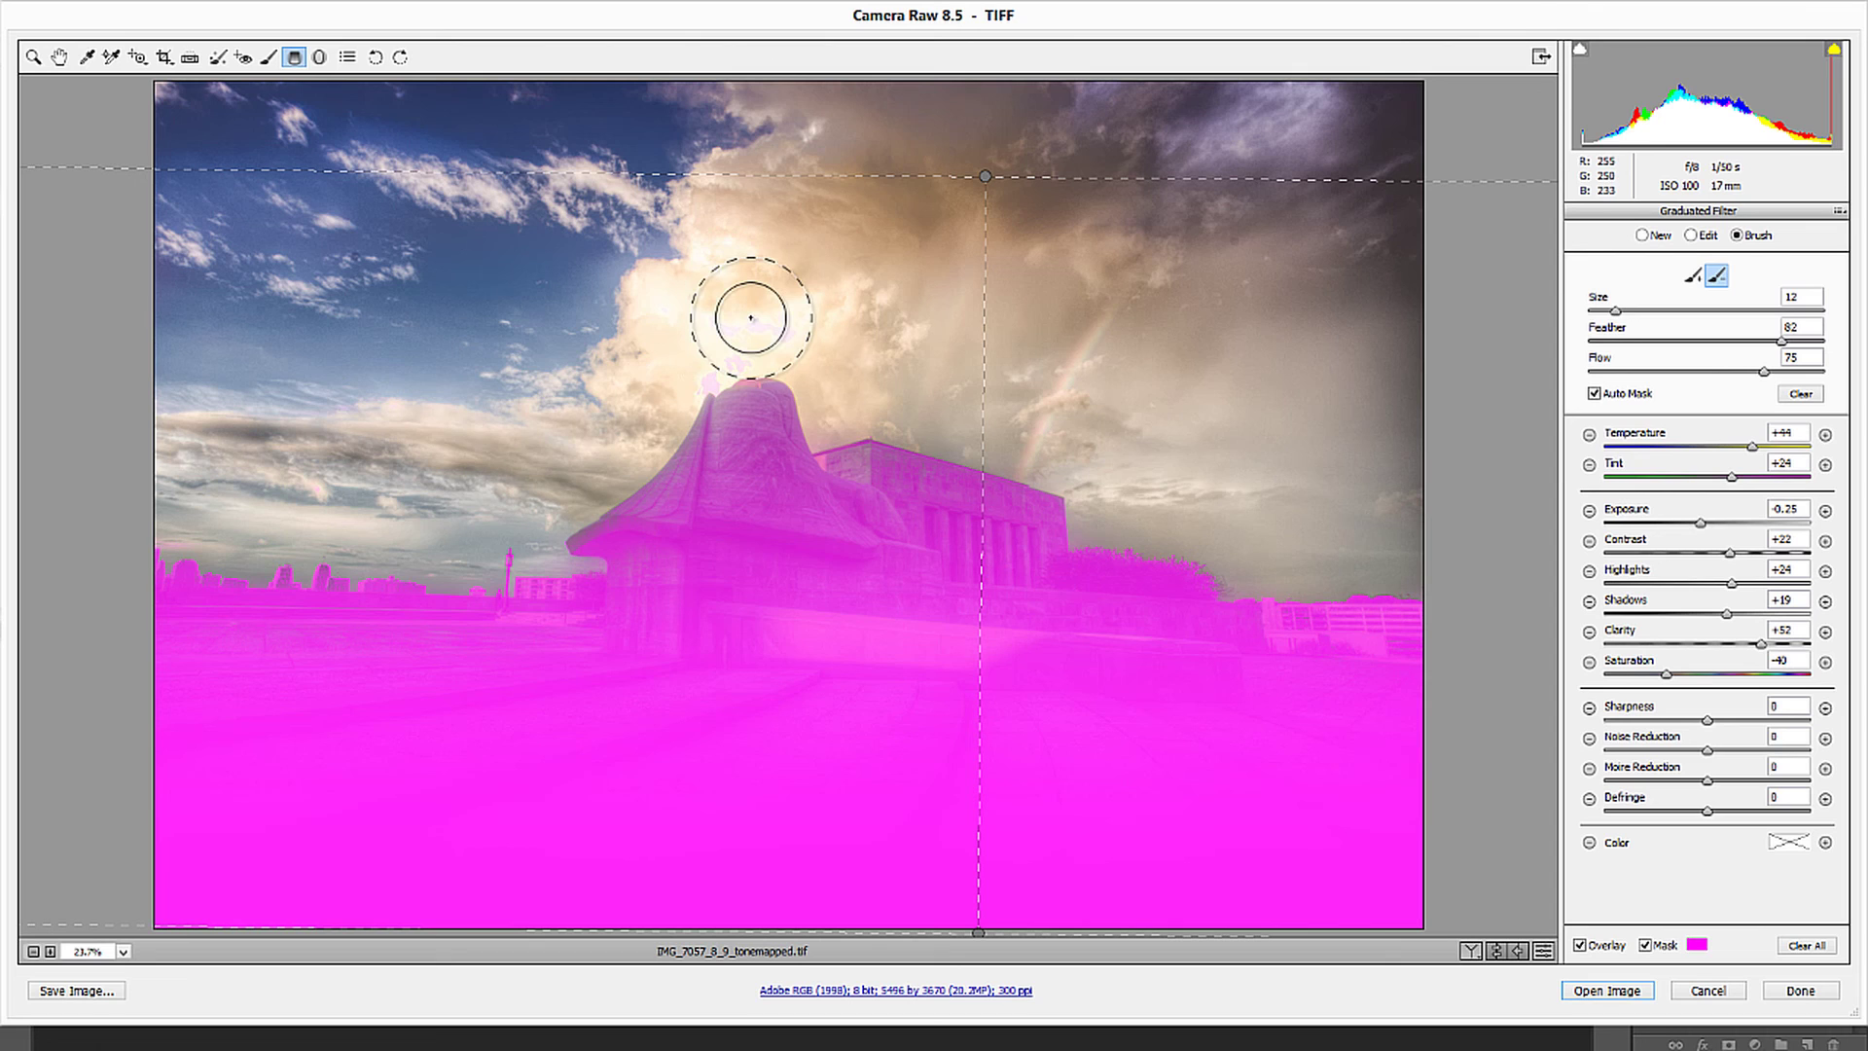
key(bracketleft)
key(bracketleft)
key(bracketleft)
key(bracketleft)
key(bracketleft)
key(bracketleft)
key(bracketleft)
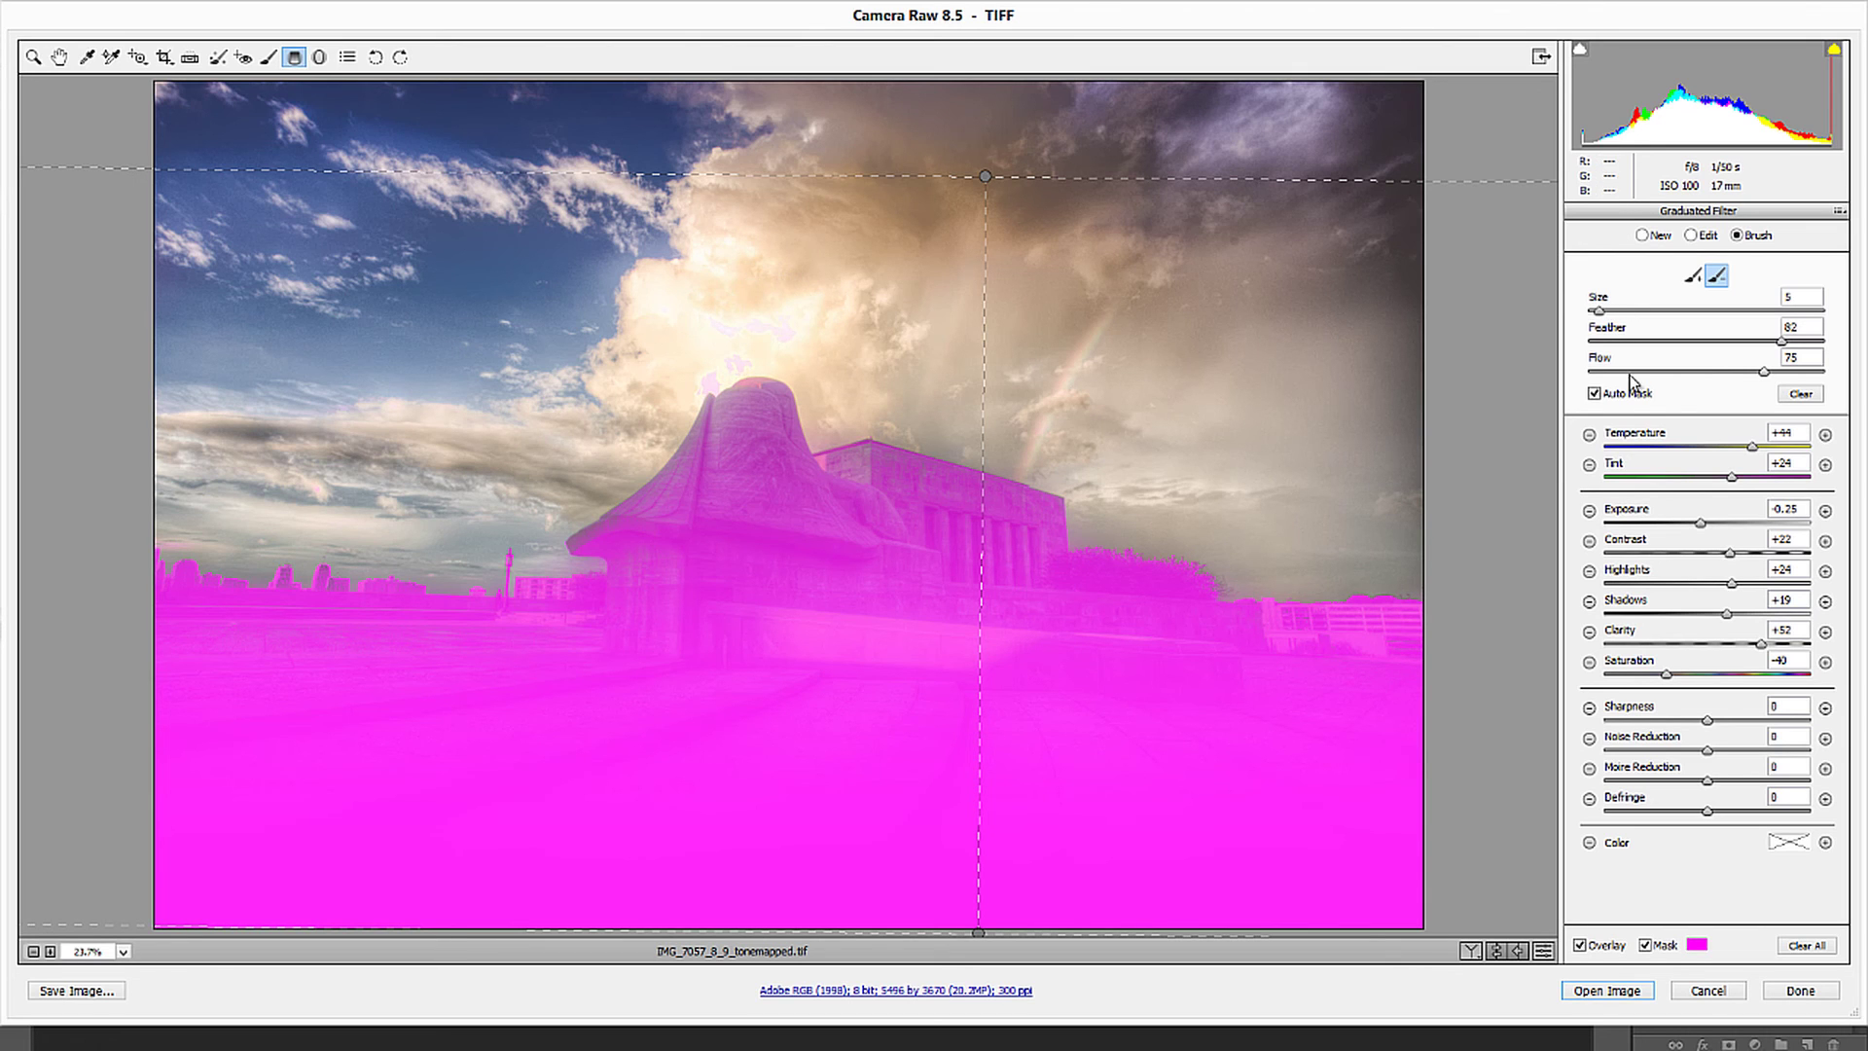
click(1631, 395)
click(708, 375)
Hide the mask and filter pins, then toggle between default and filtered settings to compare the result.
click(1659, 948)
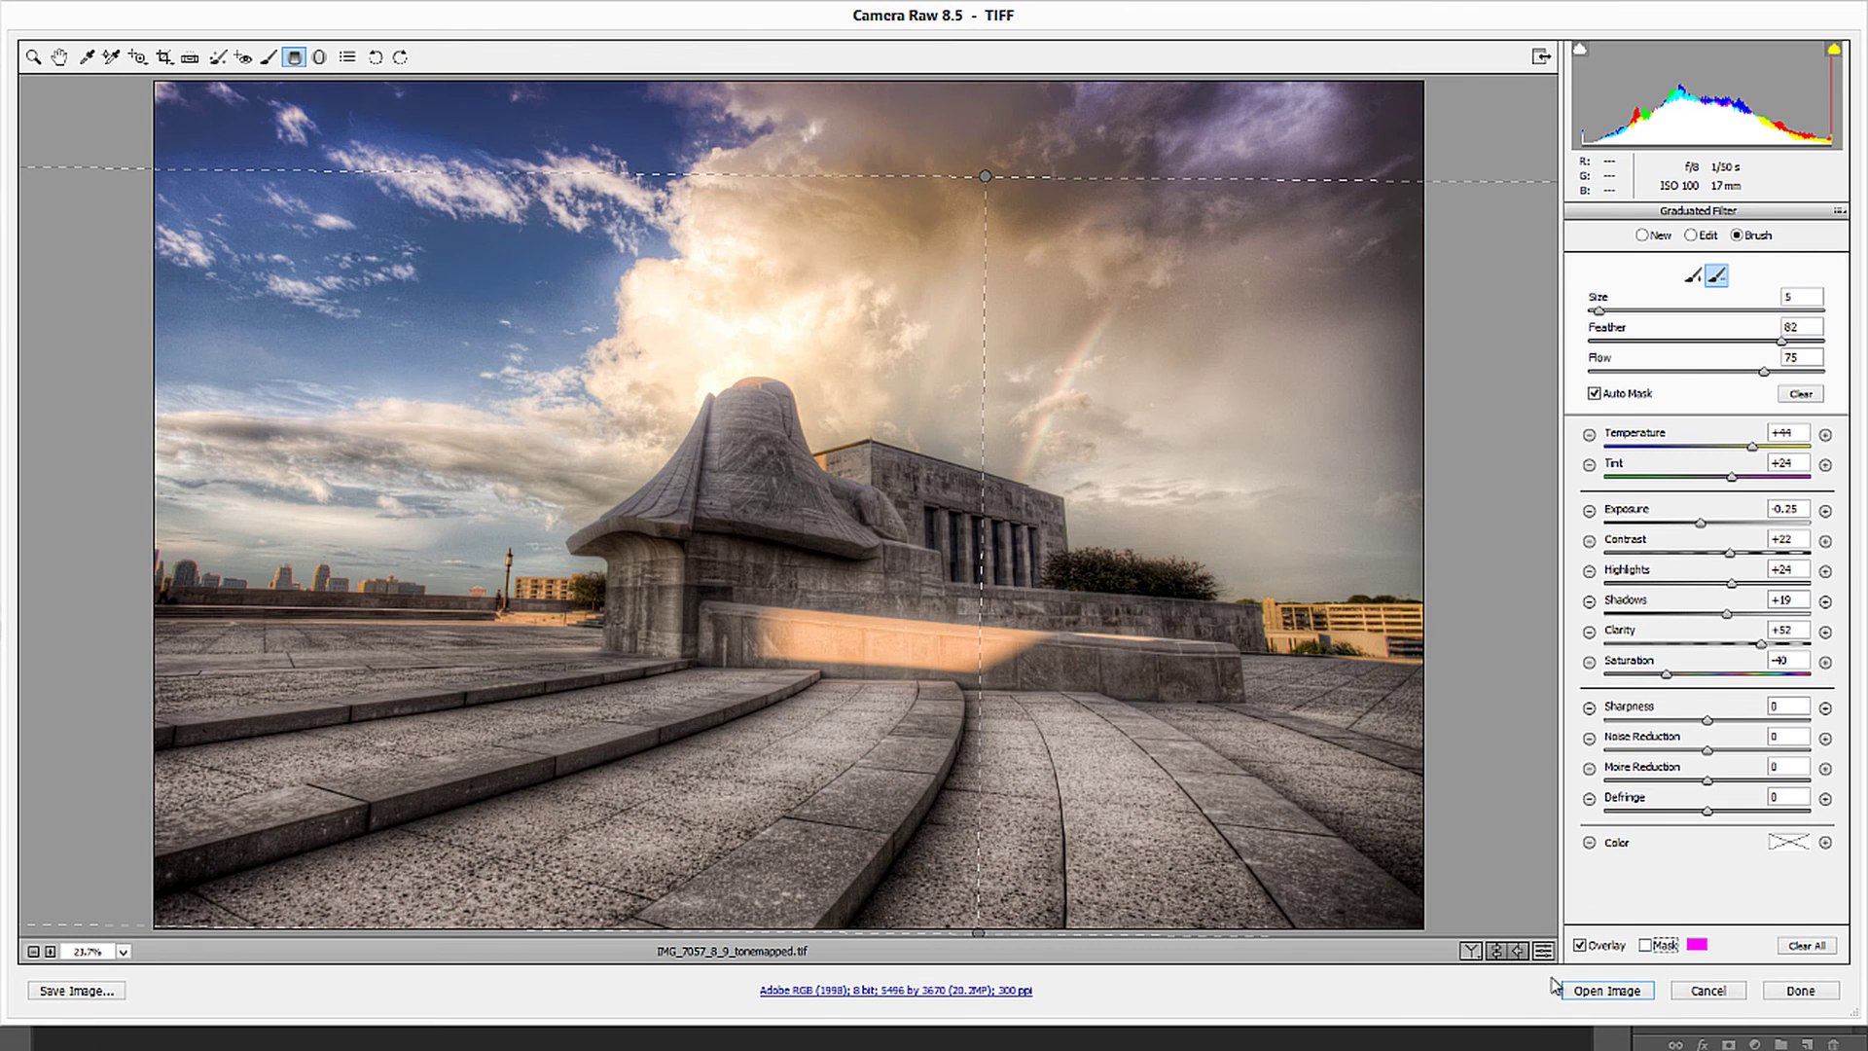
click(1604, 949)
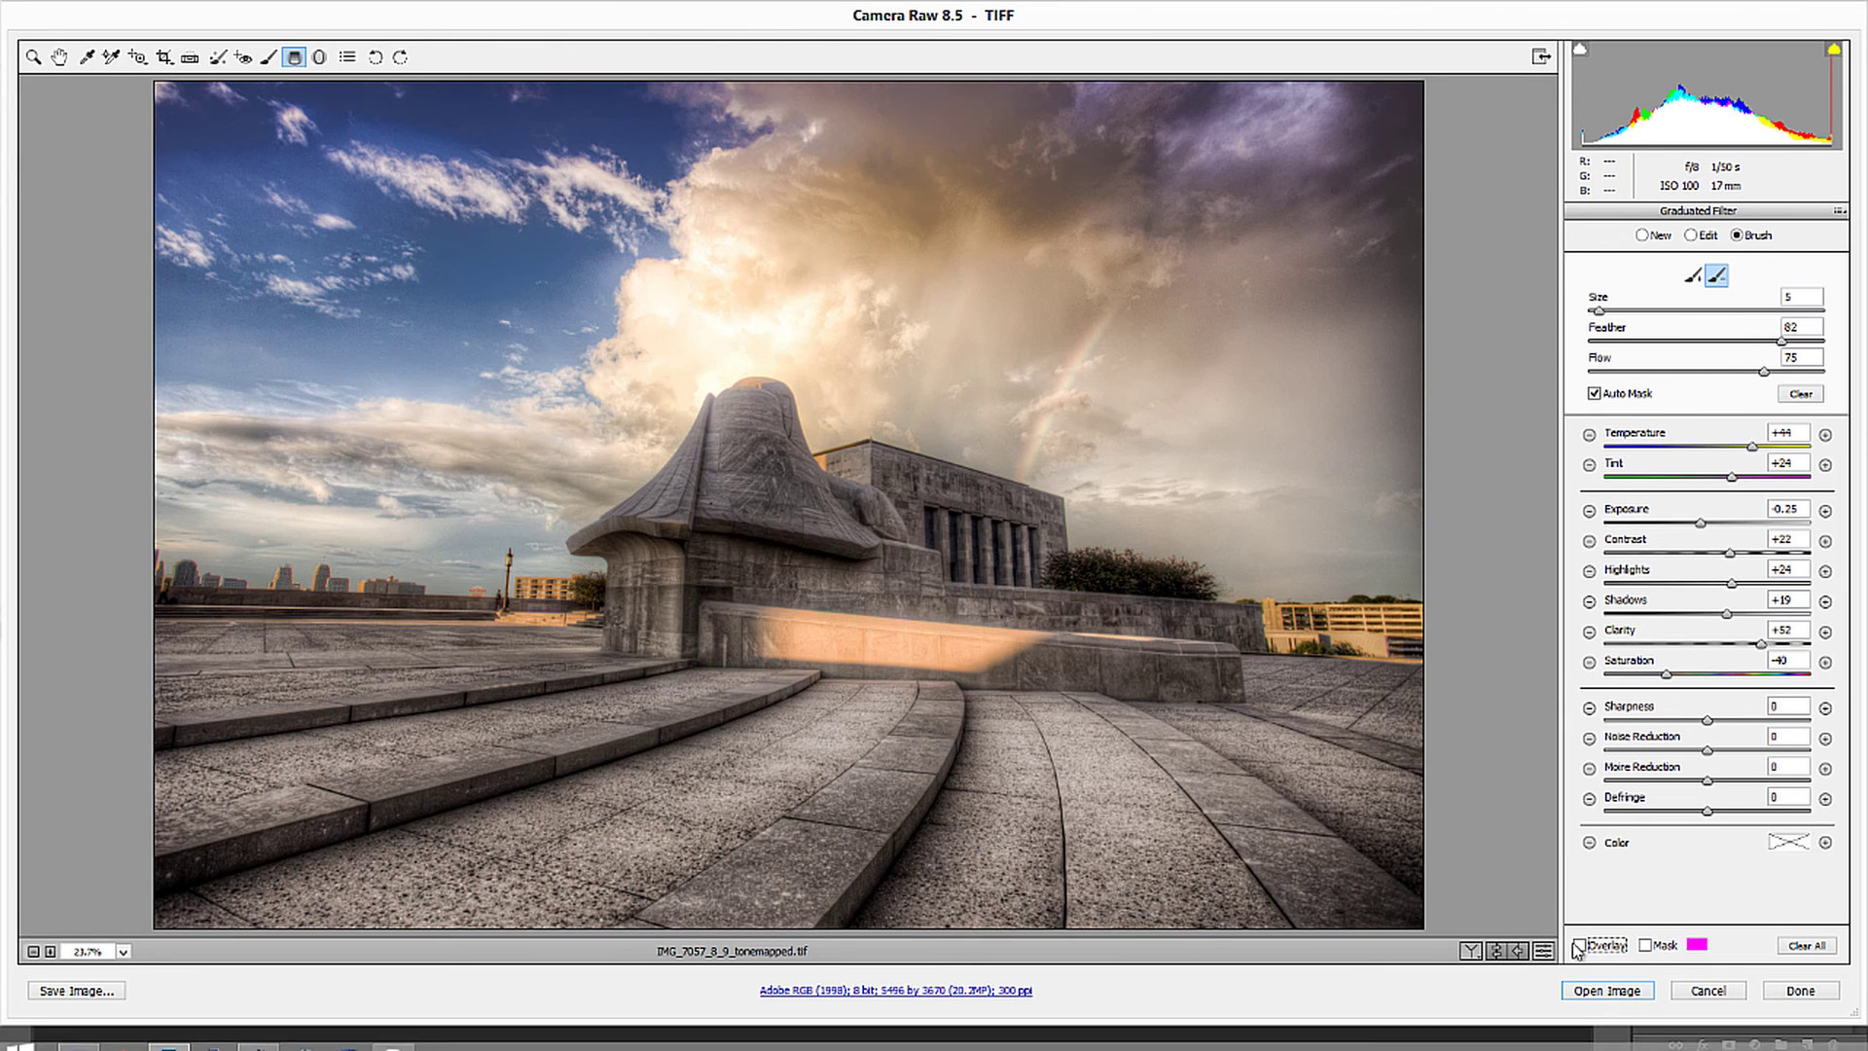
click(1544, 950)
click(1544, 951)
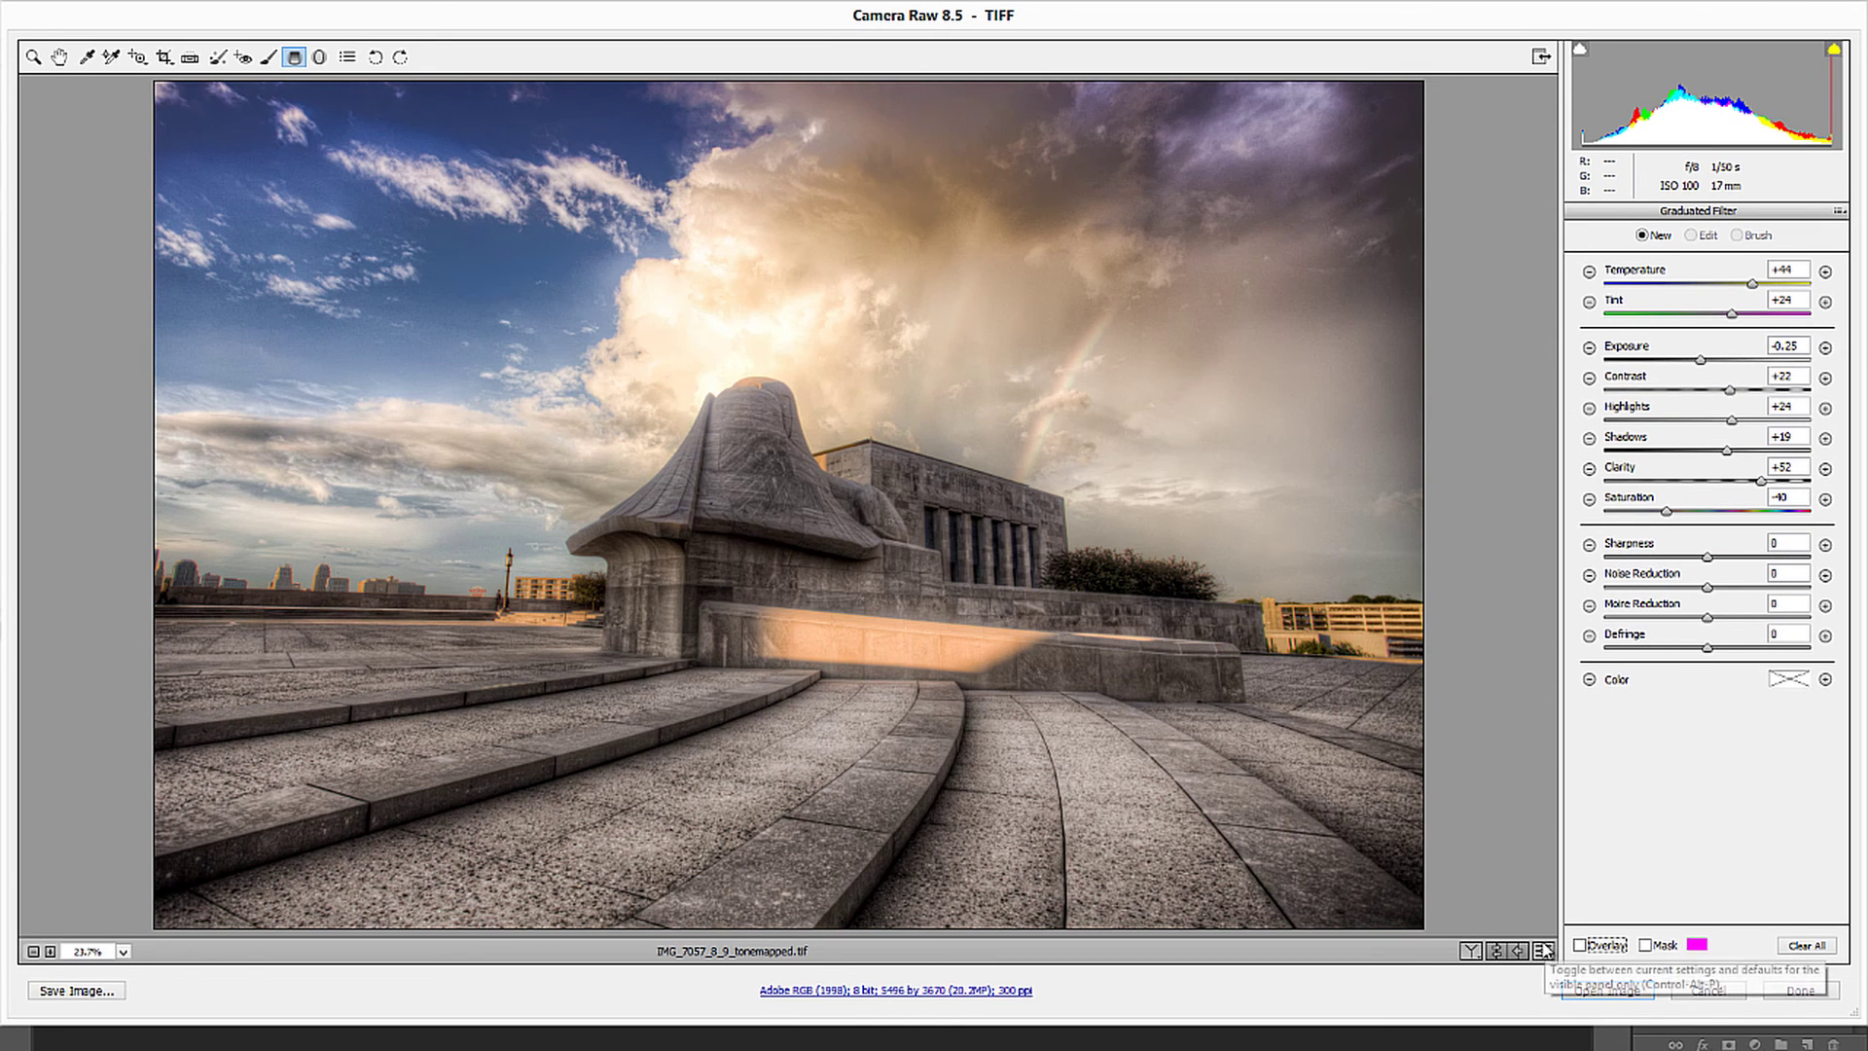
click(1807, 945)
Restore both graduated filters' effect and select the Radial Filter tool.
click(1544, 951)
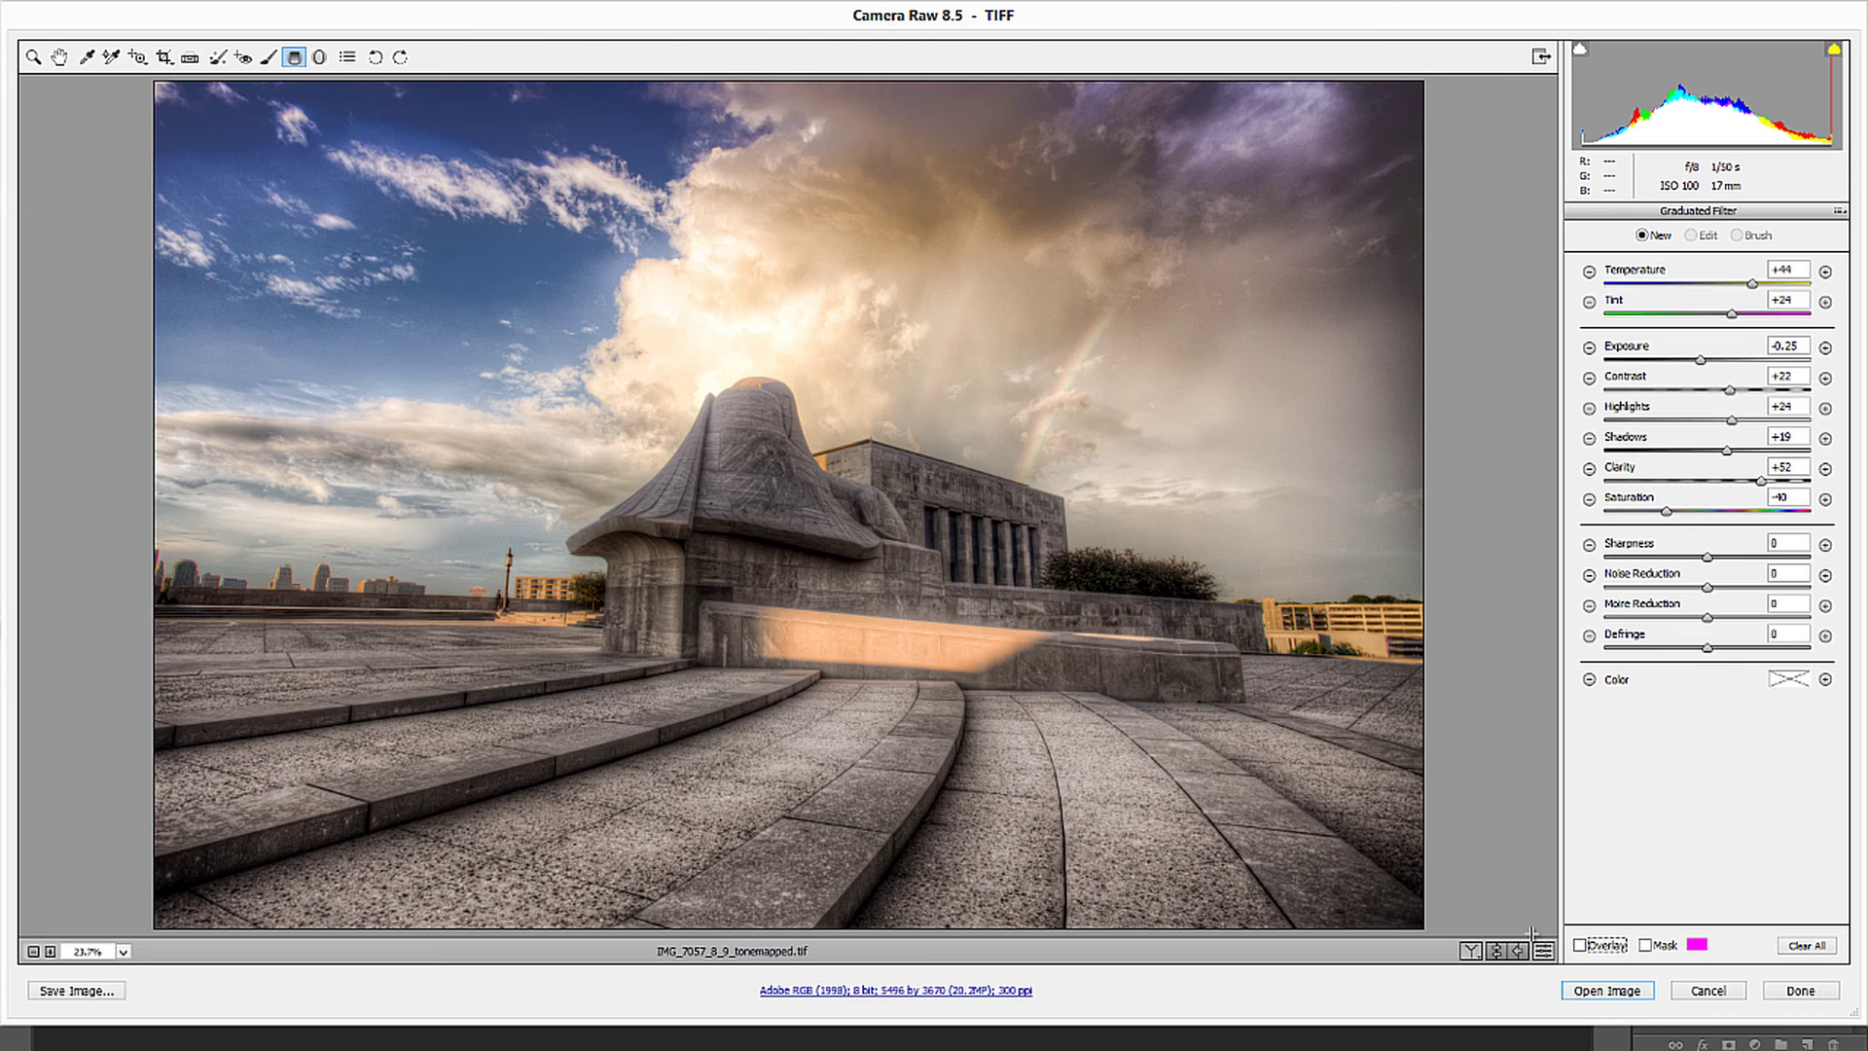
click(321, 57)
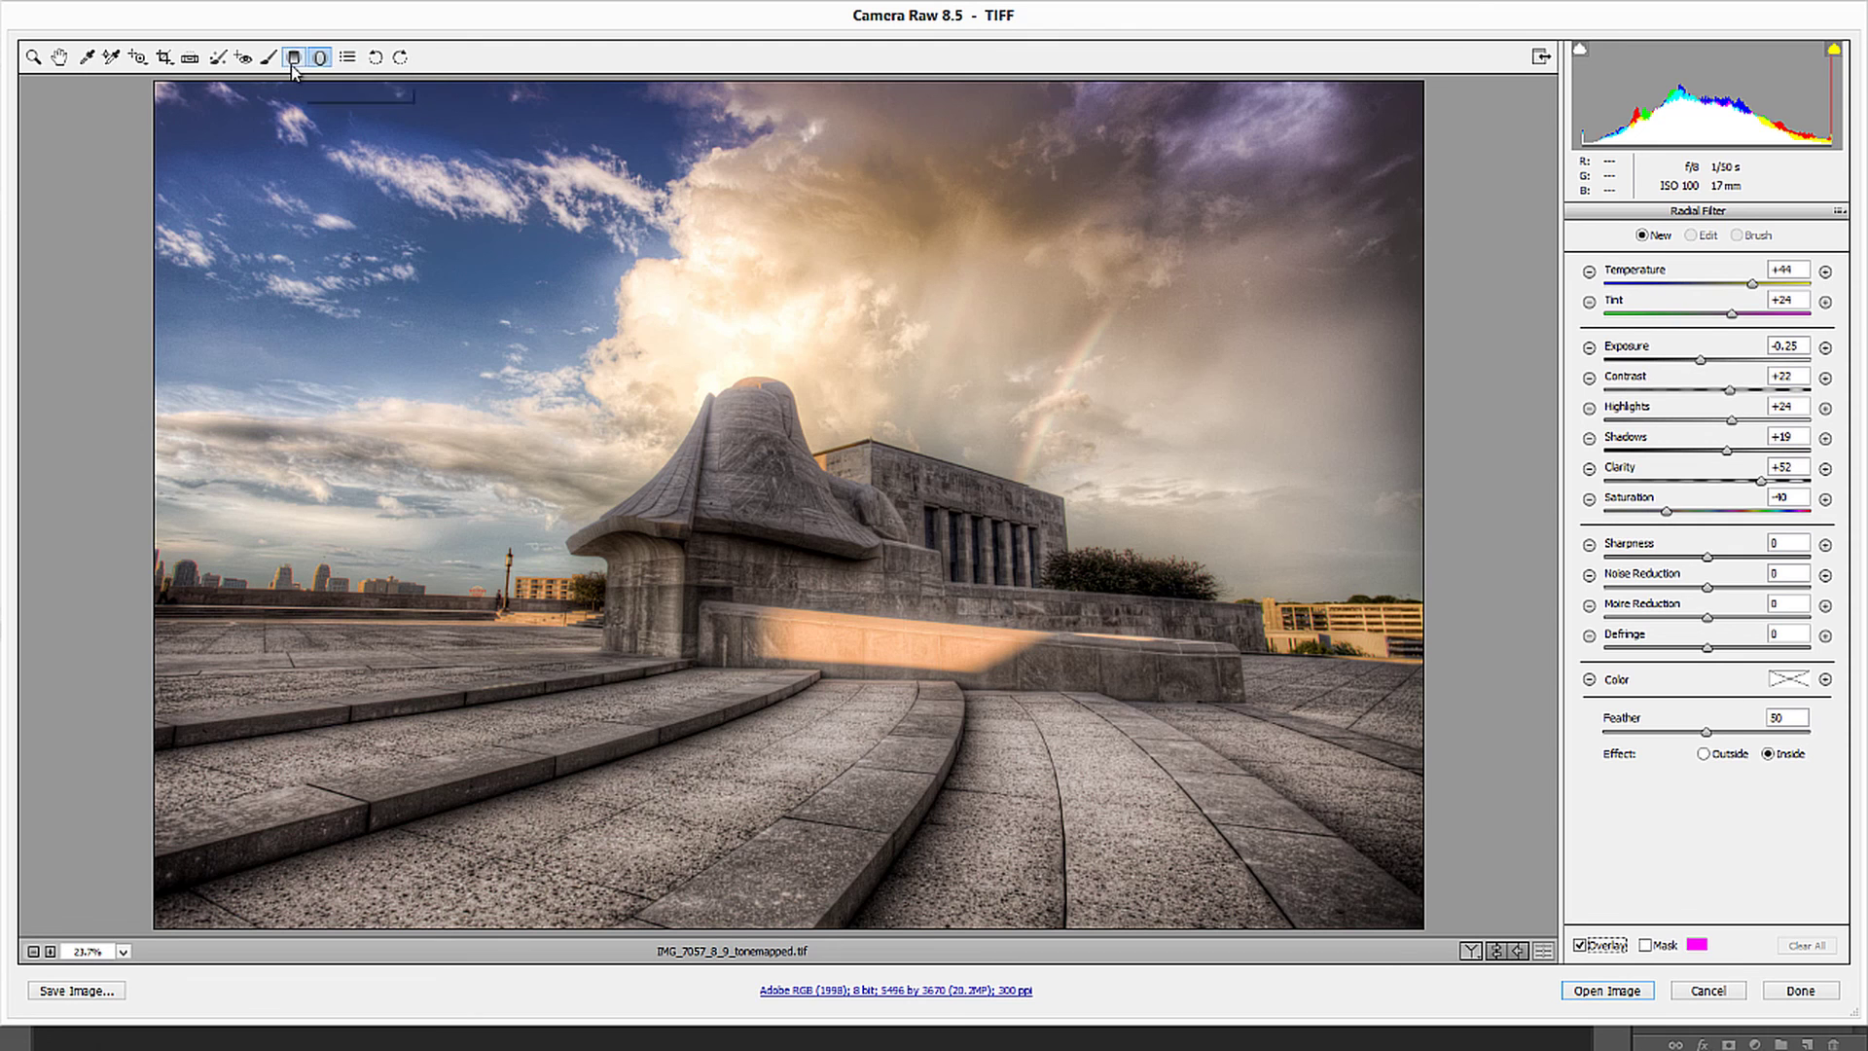
Switch between the Graduated and Radial Filter tools, ending back on Graduated Filter settings.
click(295, 58)
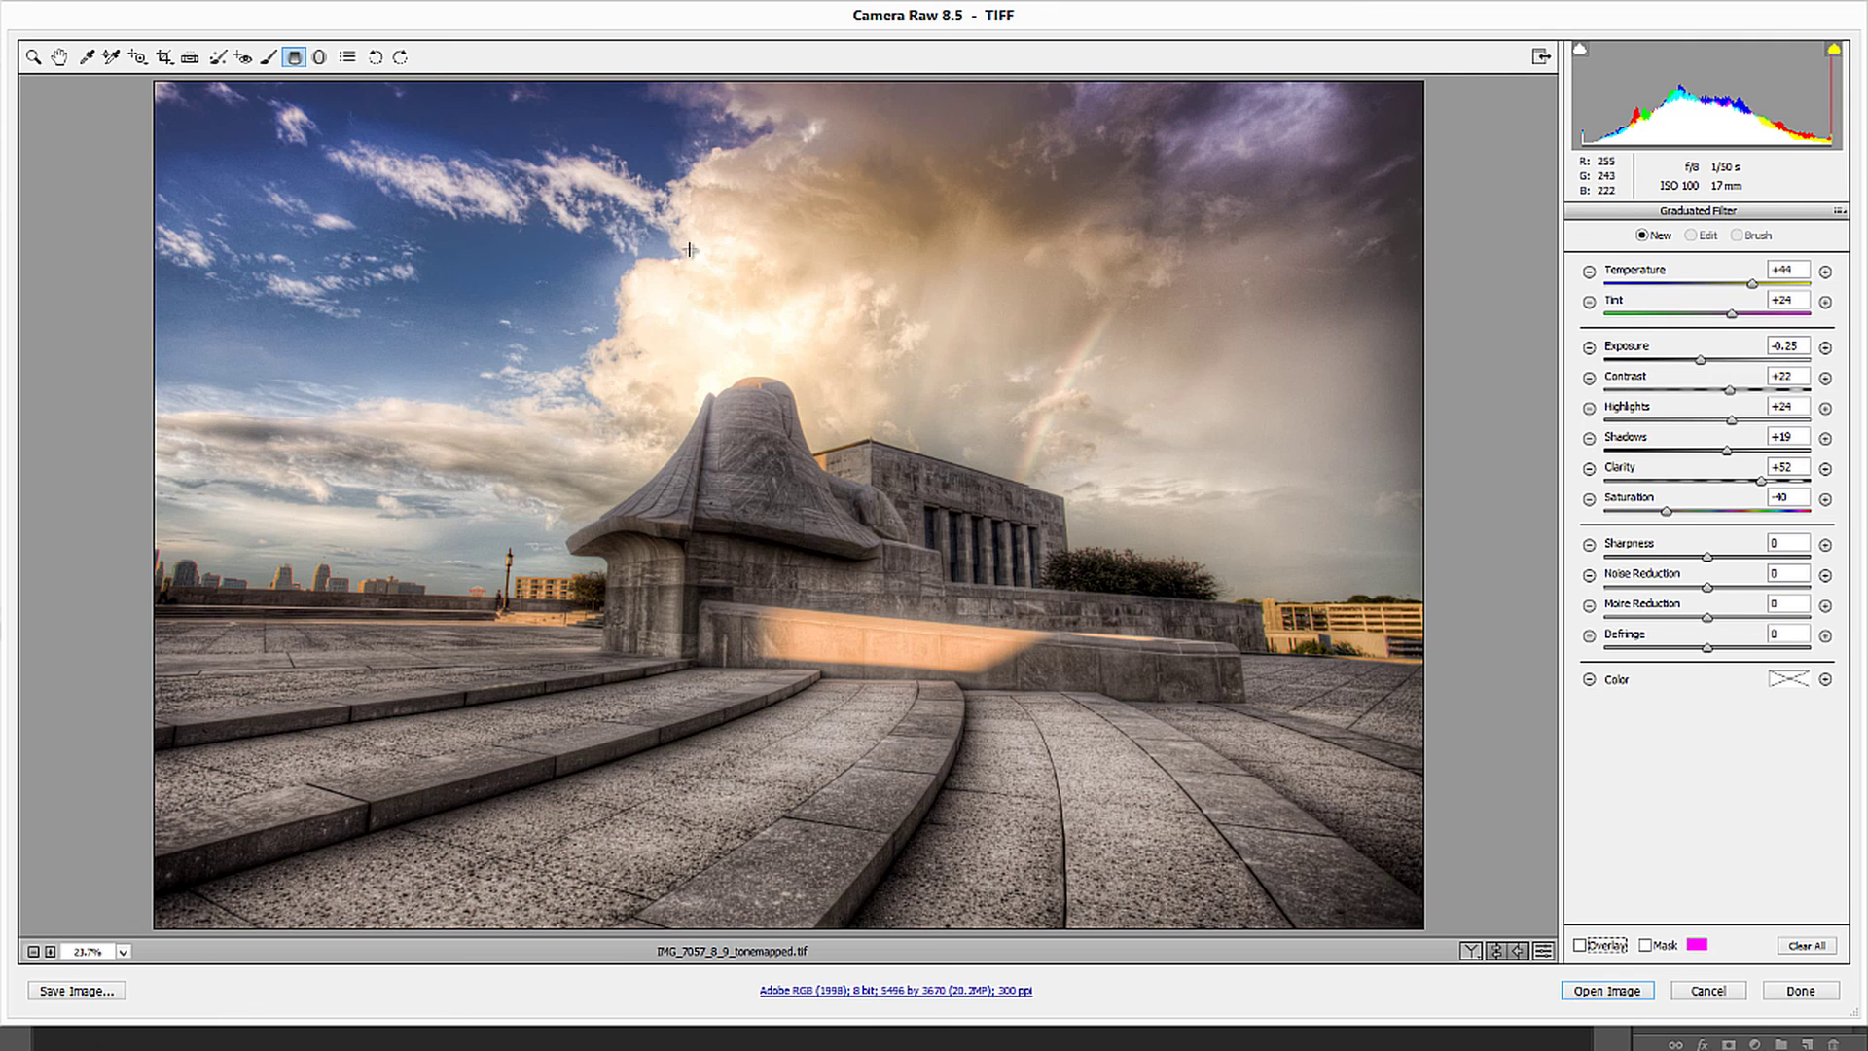
click(320, 56)
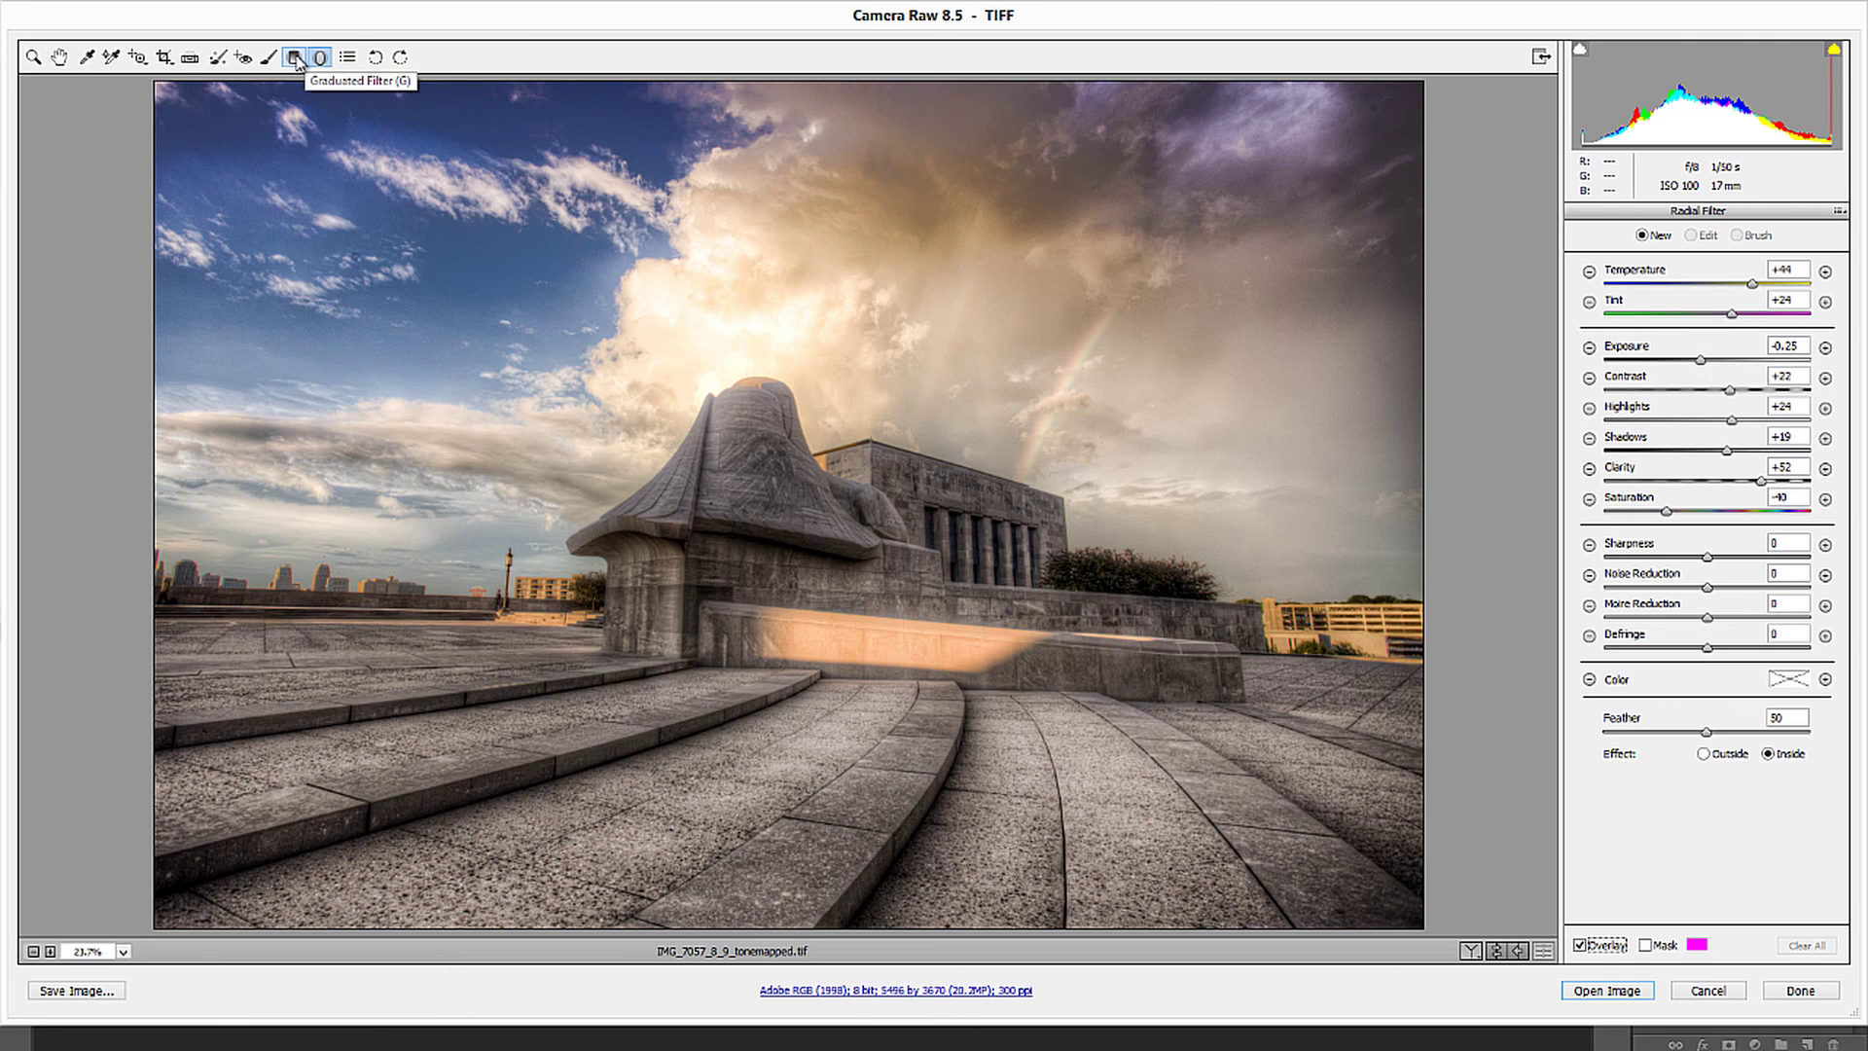
click(295, 58)
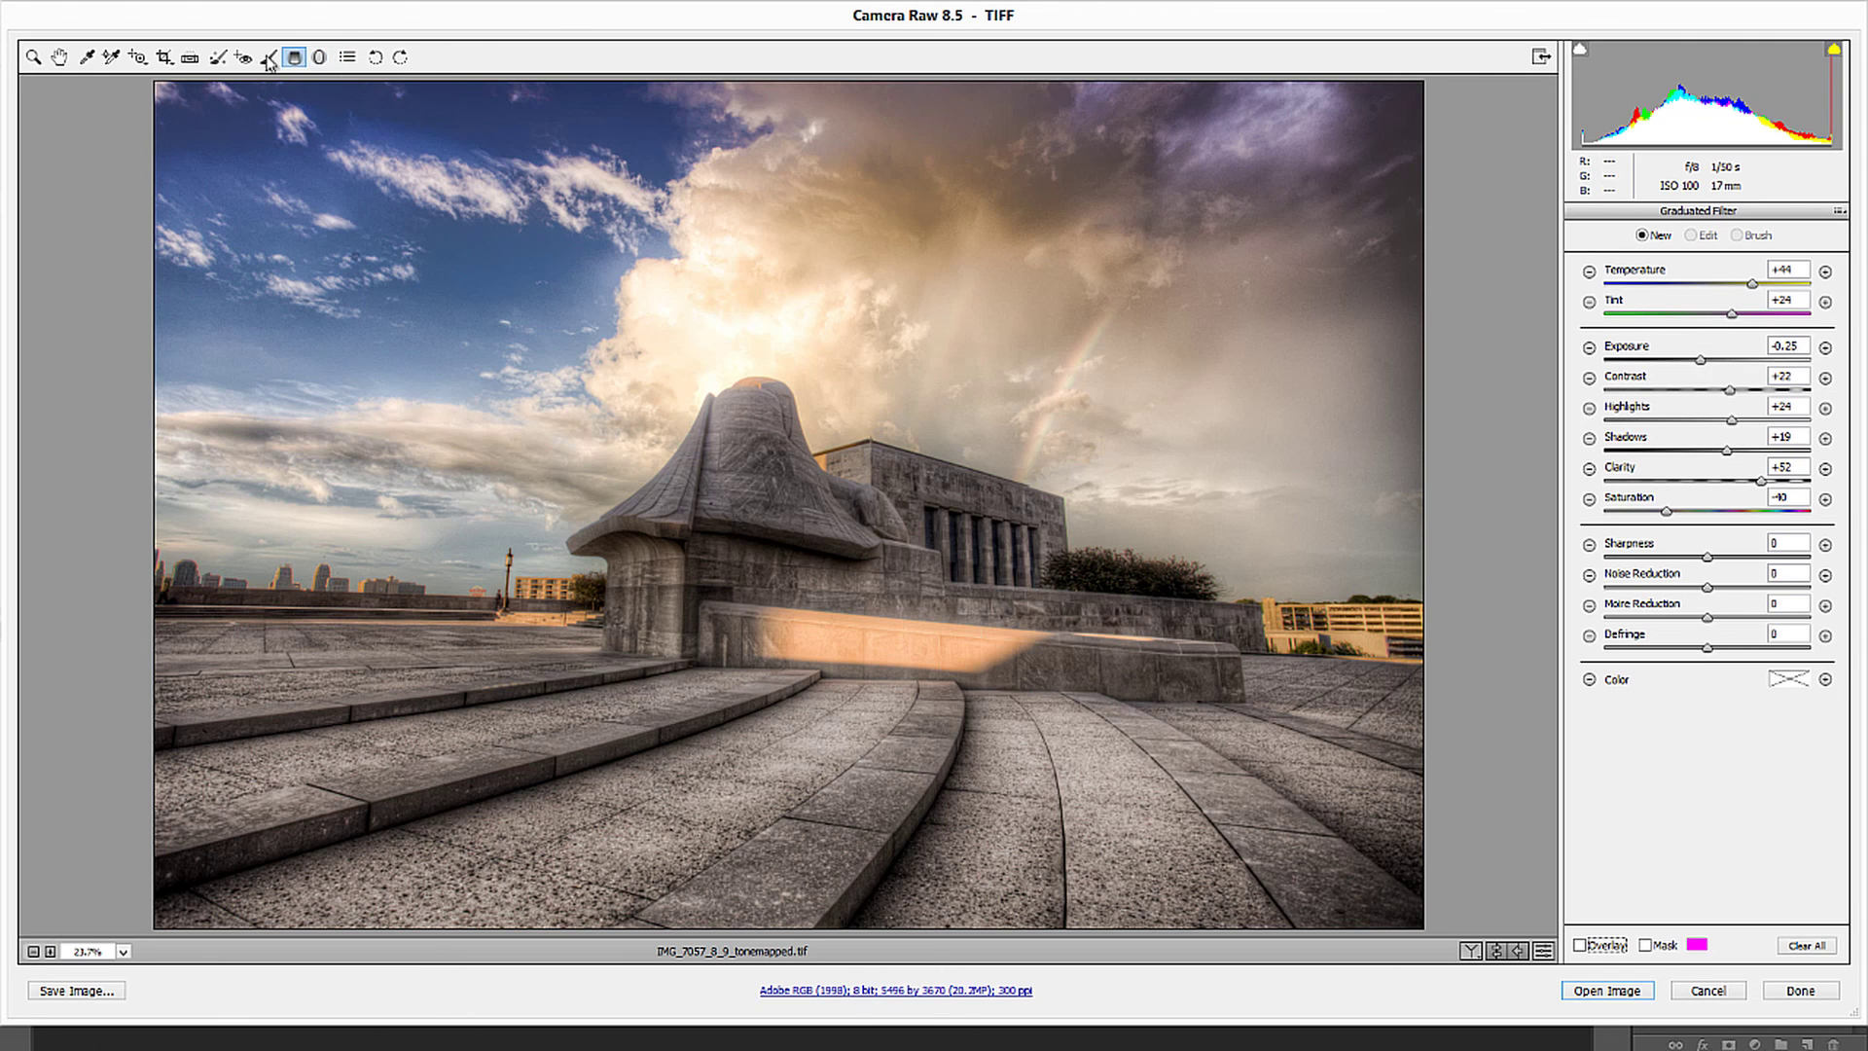